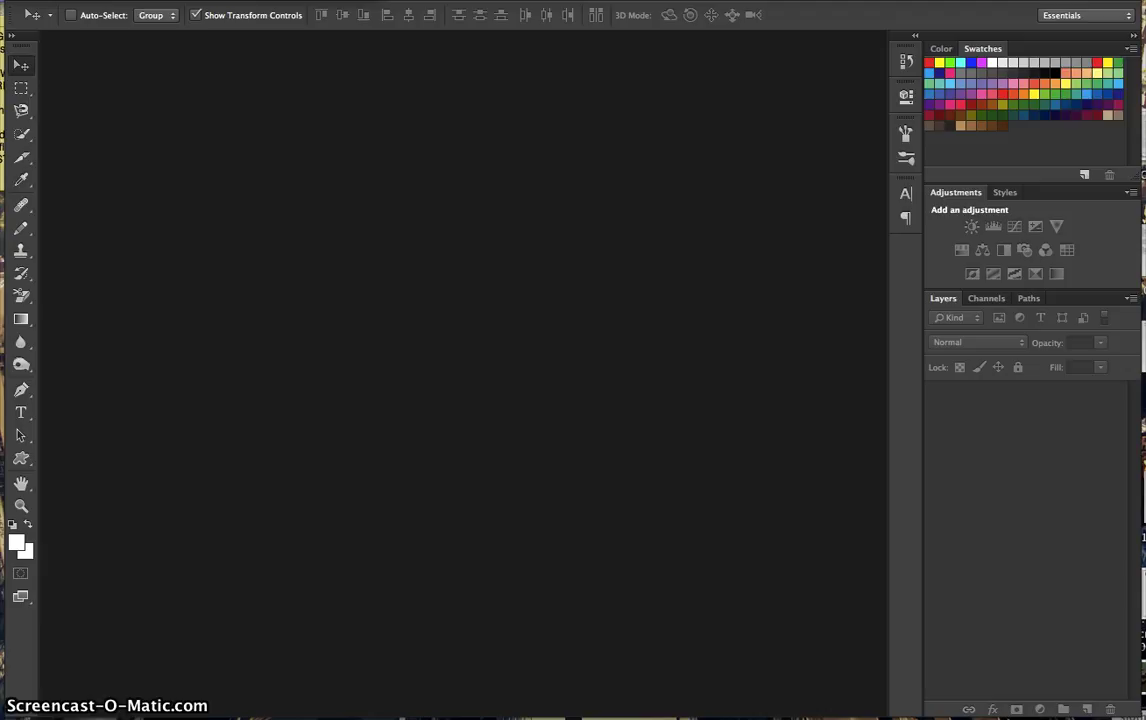
# Open the photo sloth smile.jpg from the Images folder.
pyautogui.click(110, 0)
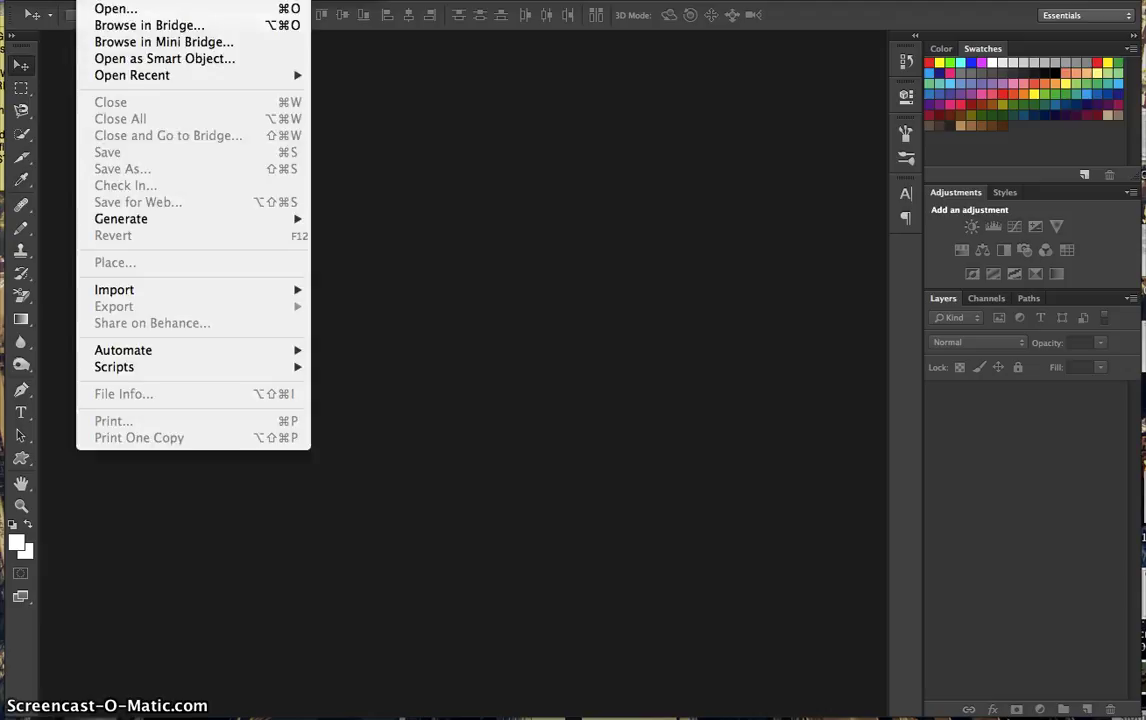
pyautogui.click(112, 10)
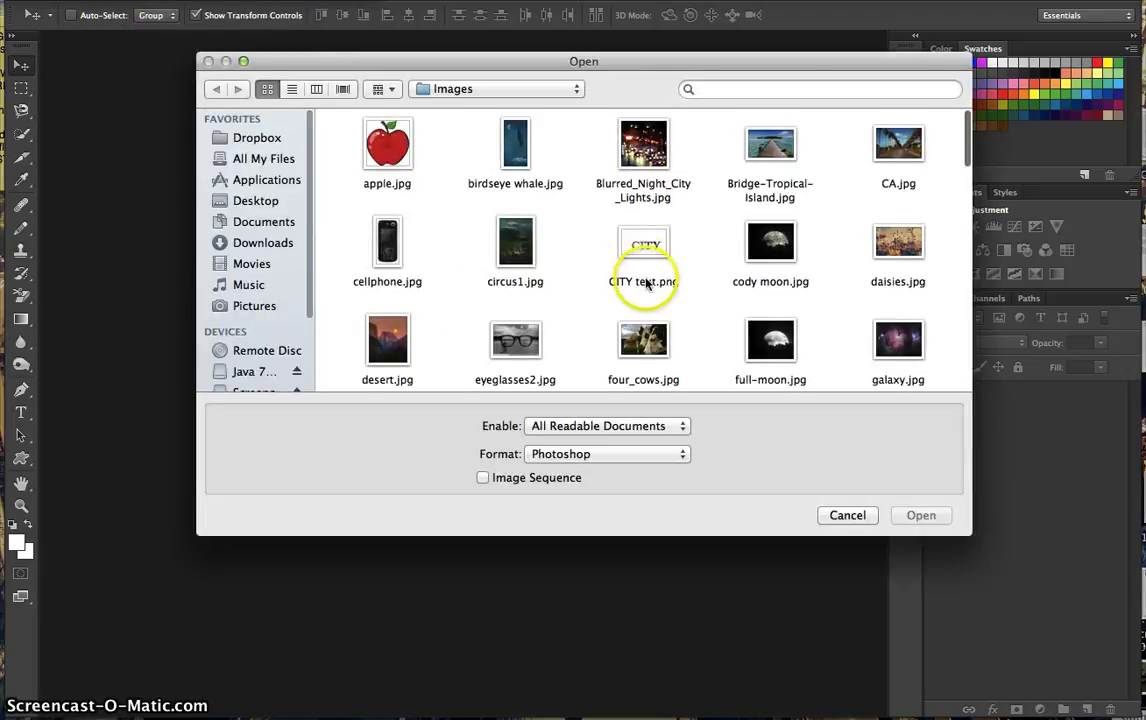
pyautogui.scroll(-6, 524, 289)
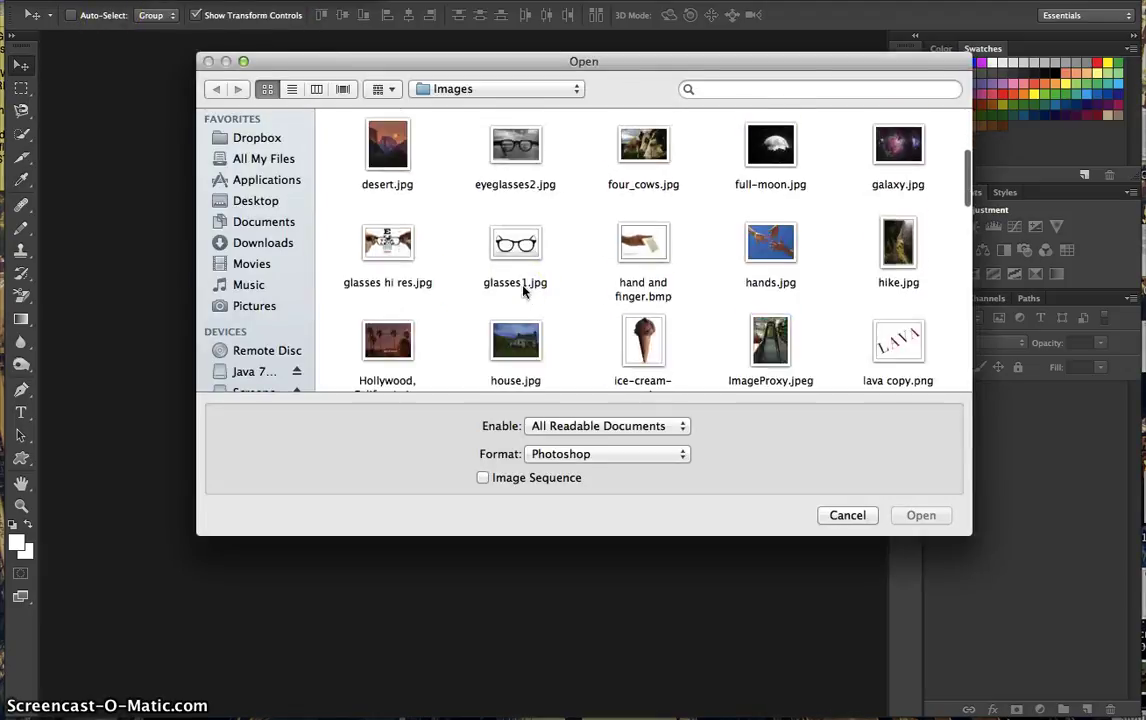
pyautogui.scroll(-15, 774, 336)
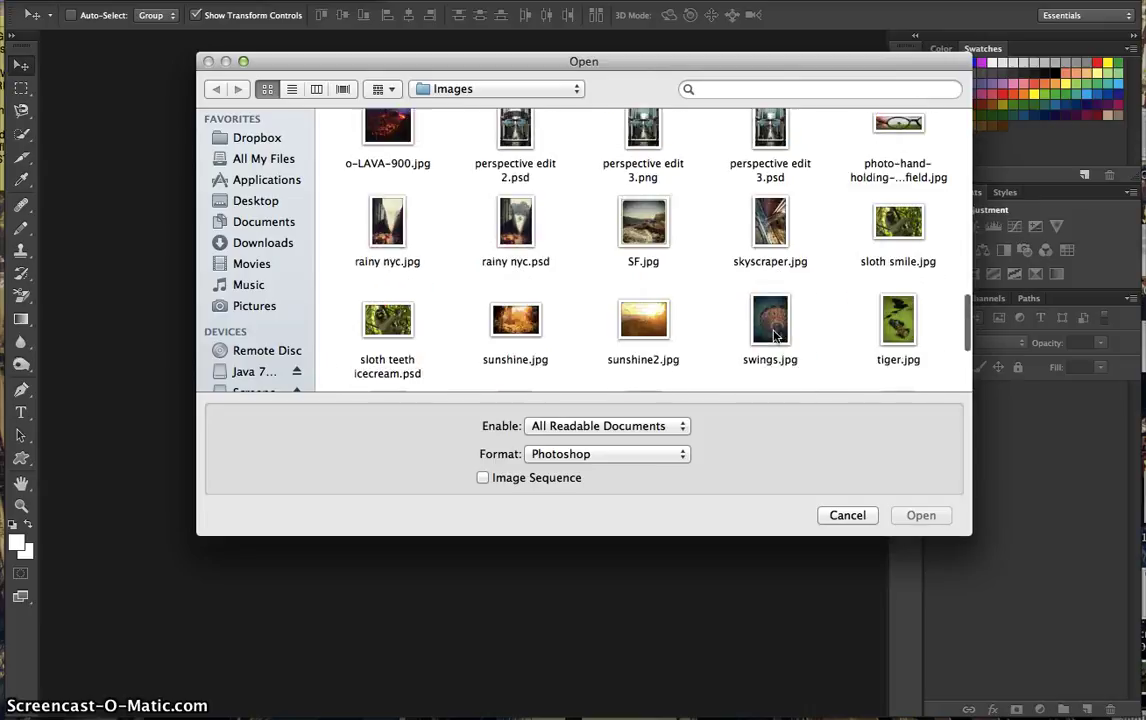
pyautogui.scroll(3, 774, 336)
pyautogui.click(908, 199)
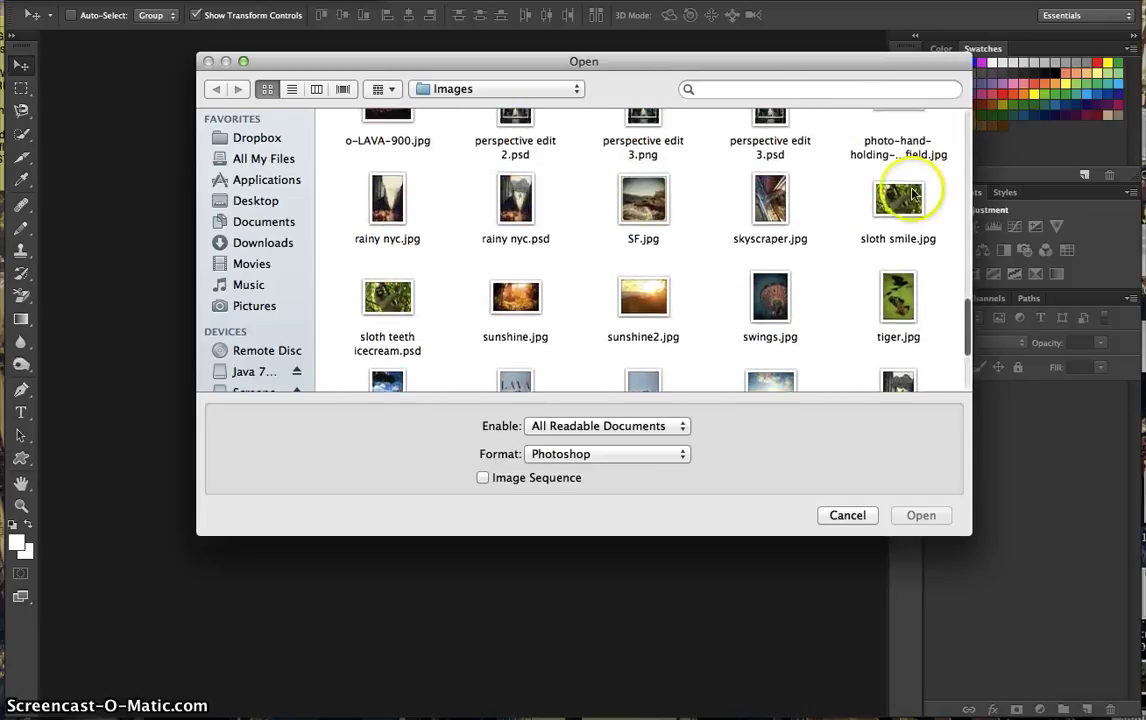
pyautogui.doubleClick(908, 199)
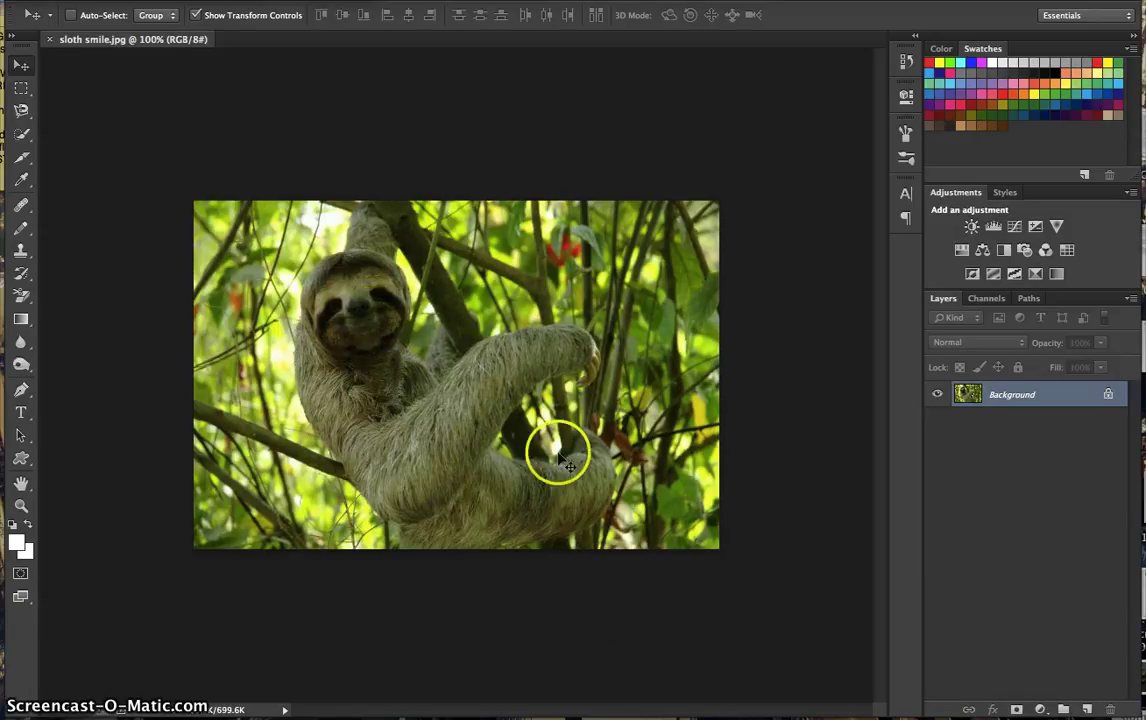
# Open ice-cream-cone.jpg from the Images folder as a second document.
pyautogui.click(100, 1)
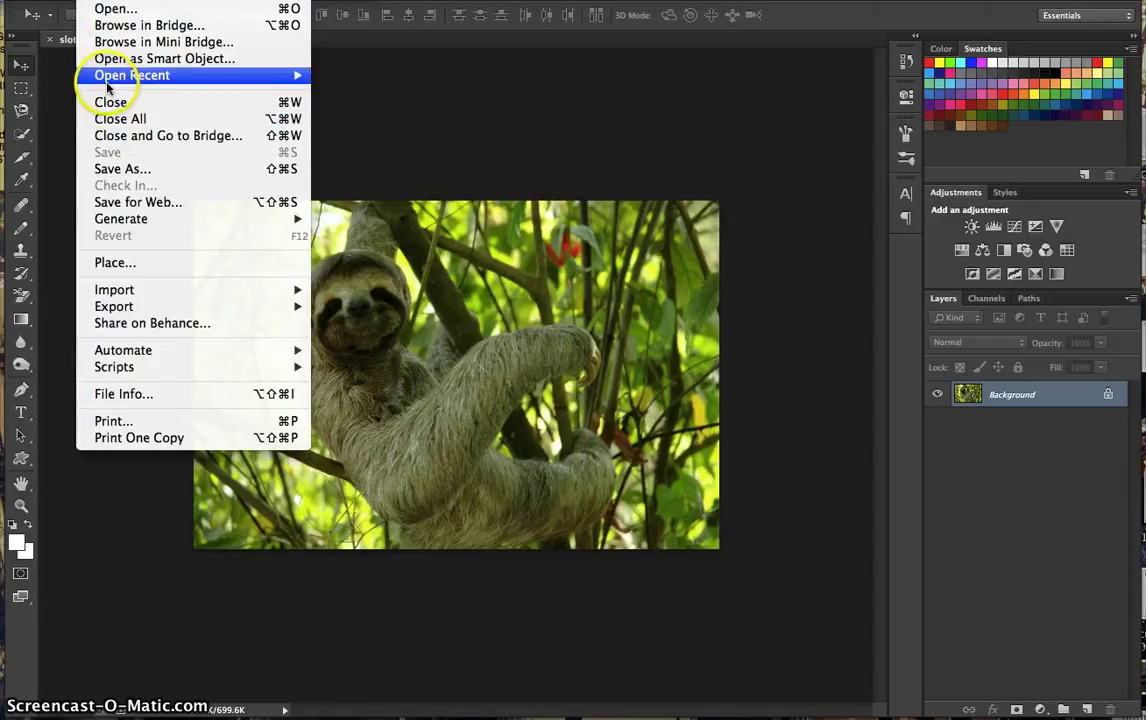
pyautogui.click(118, 8)
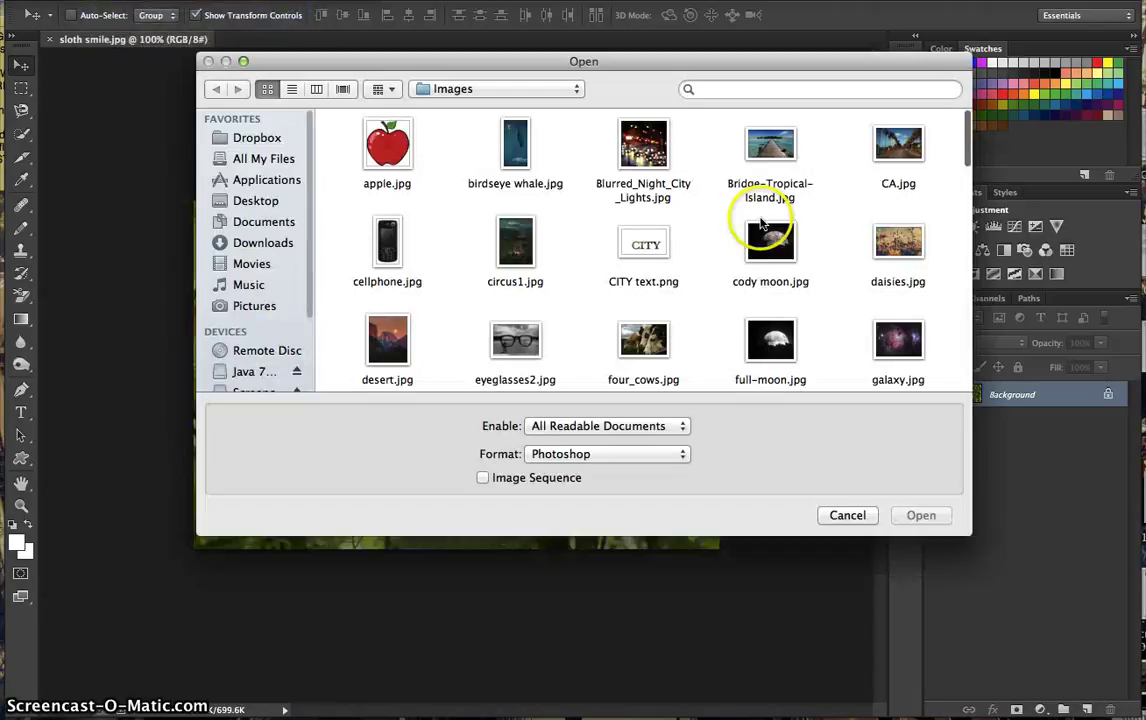
pyautogui.scroll(-4, 642, 318)
pyautogui.click(643, 338)
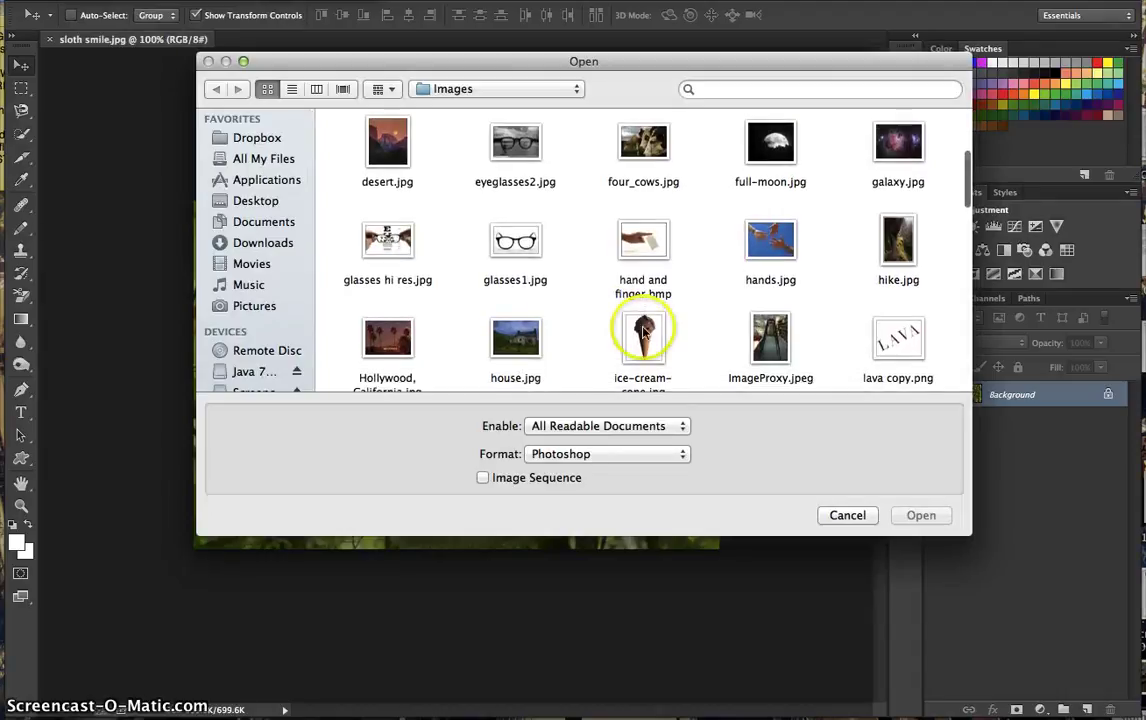
pyautogui.doubleClick(643, 340)
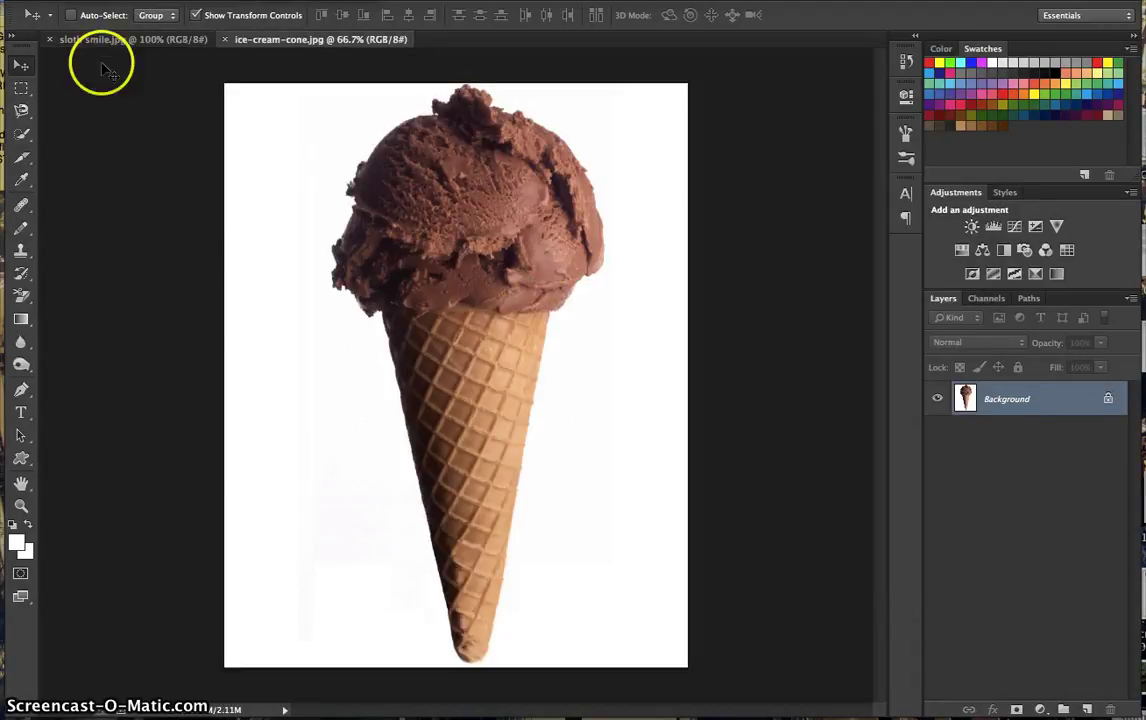
# In the sloth smile.jpg document, unlock the Background layer by converting it to a regular layer named Layer 0.
pyautogui.click(86, 40)
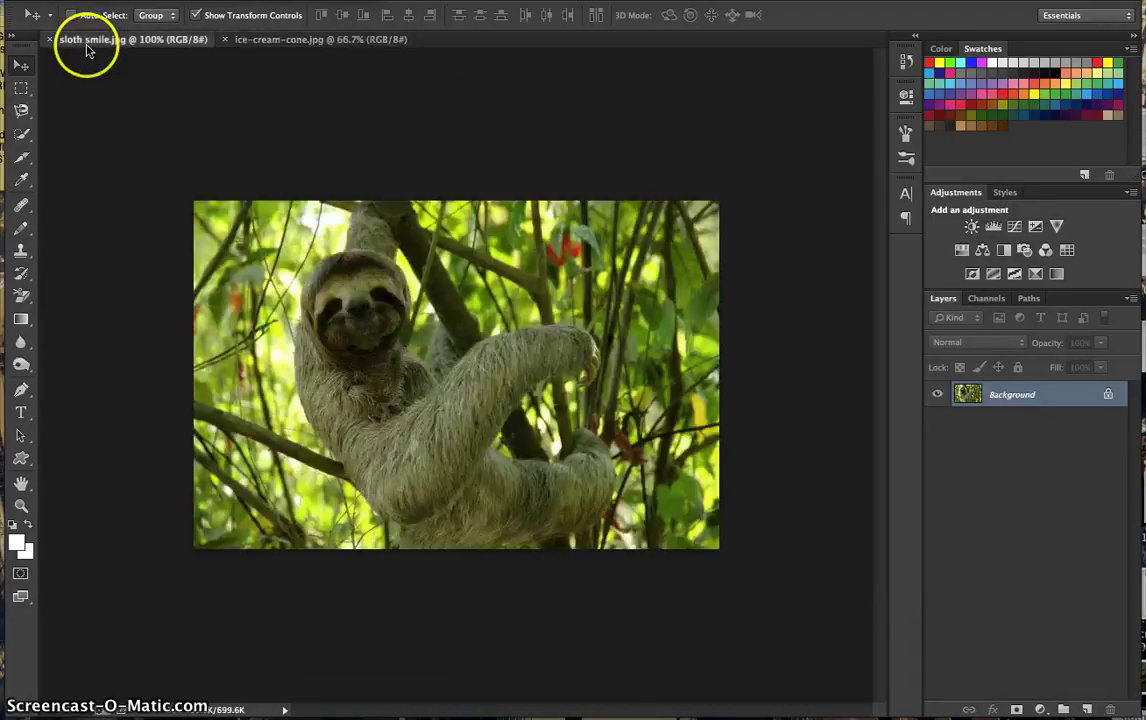
pyautogui.click(265, 40)
pyautogui.click(166, 40)
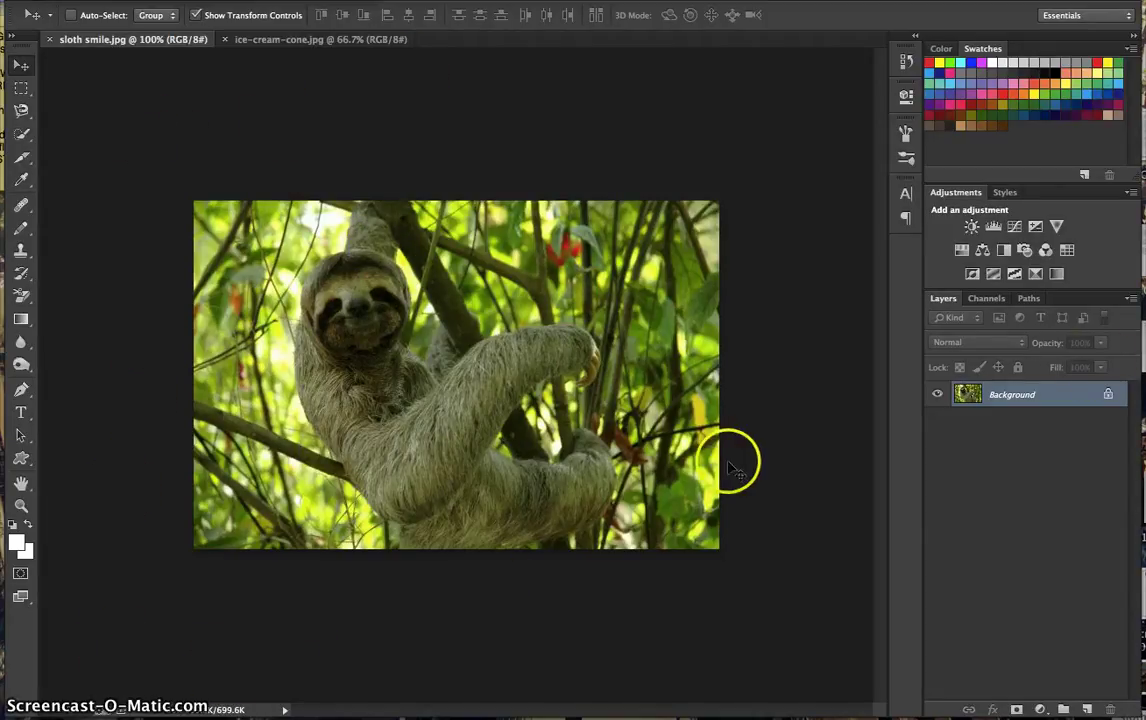
pyautogui.doubleClick(1108, 397)
pyautogui.press('Return')
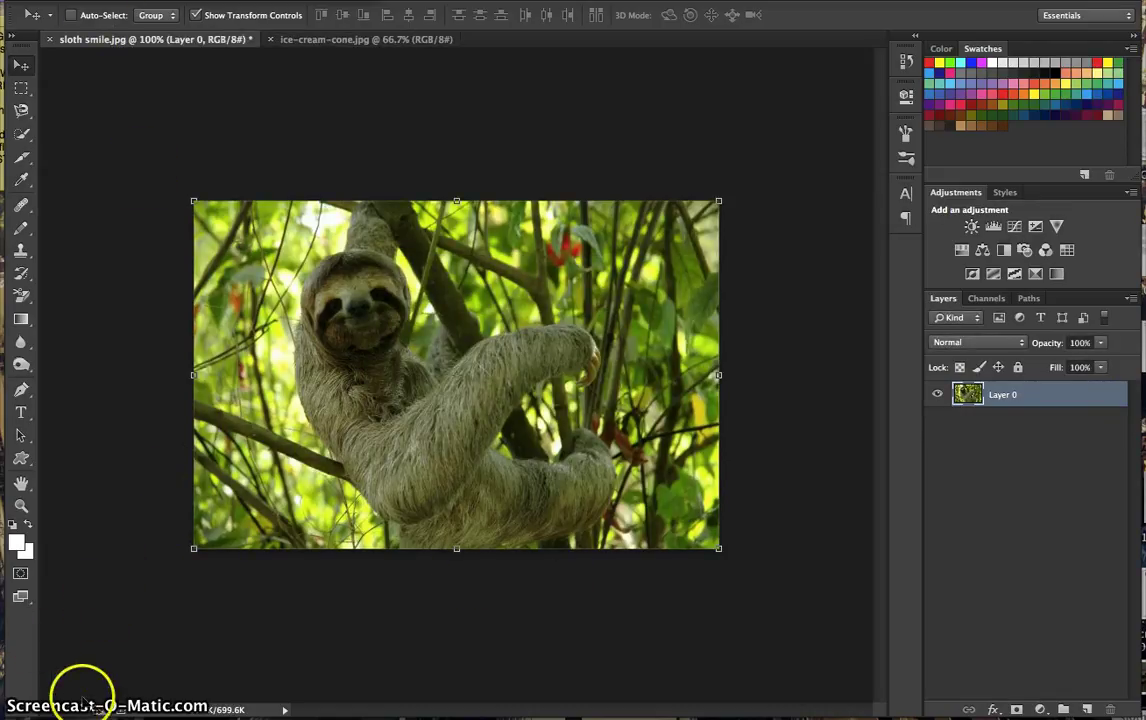
pyautogui.moveTo(65, 716)
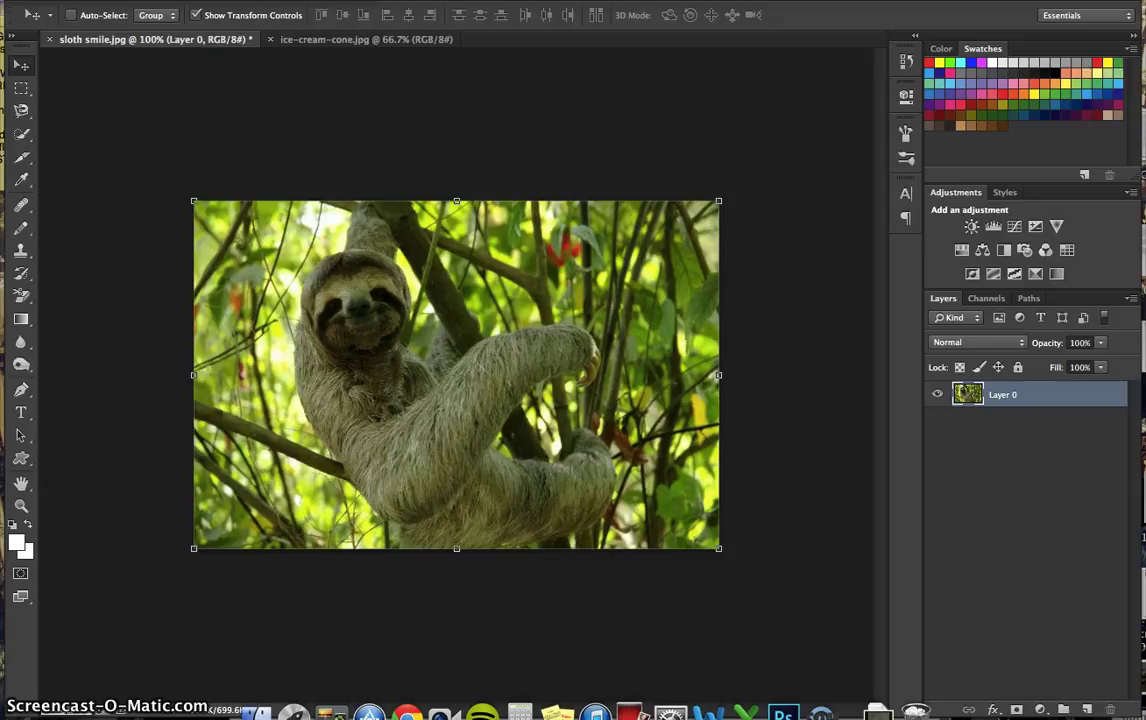
pyautogui.press('super+equal')
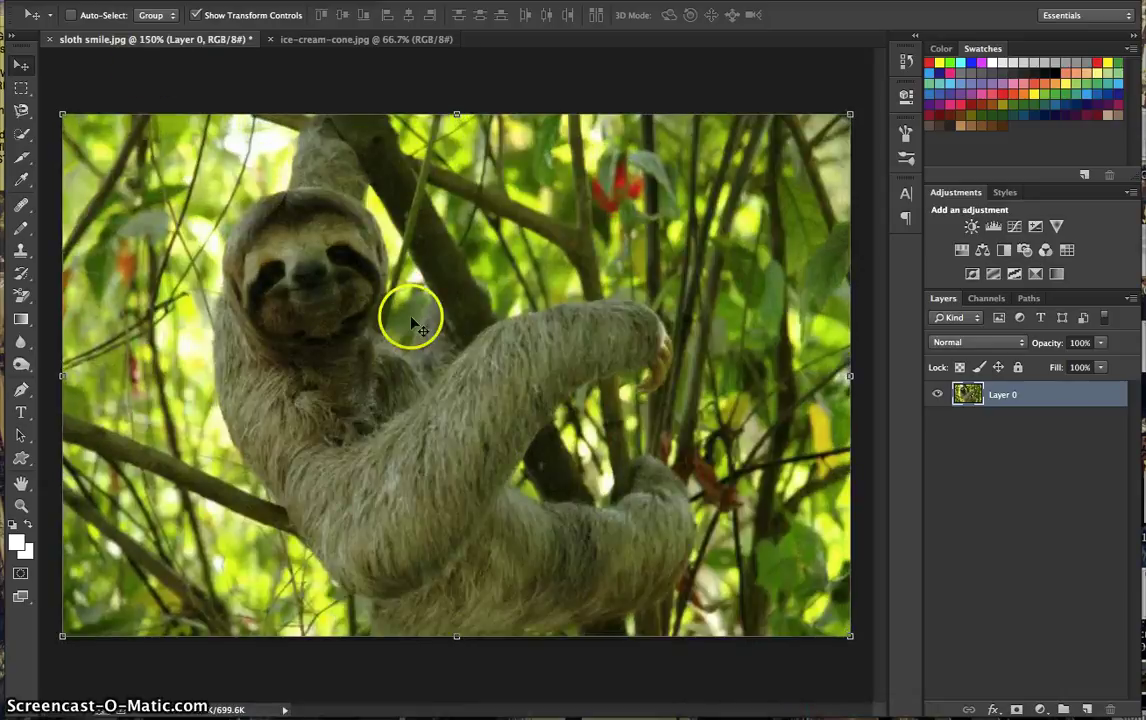
pyautogui.click(240, 167)
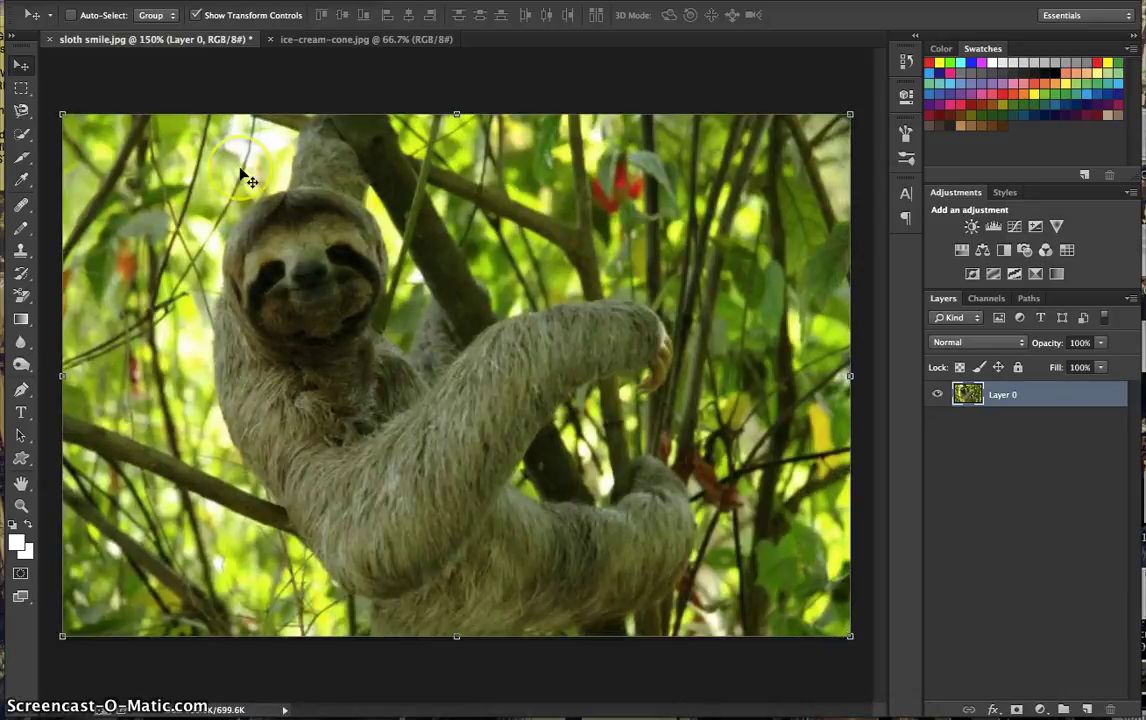
pyautogui.click(53, 48)
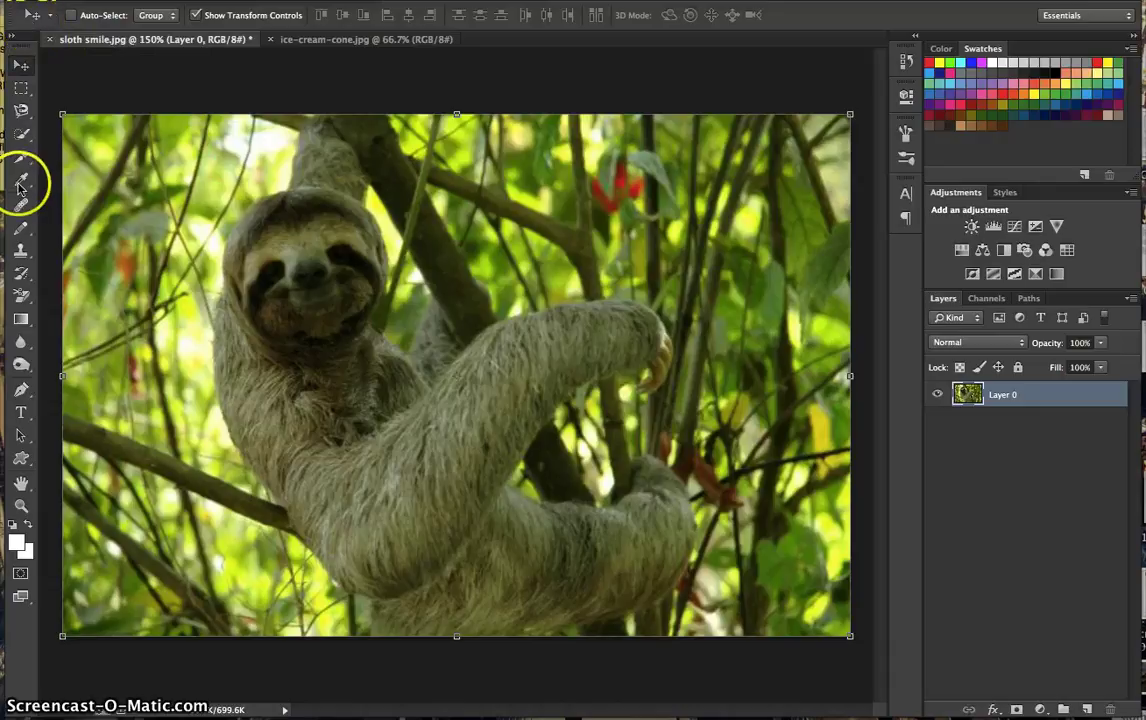
# Switch to the ice-cream-cone.jpg document and unlock its Background layer as a regular layer named Layer 0.
pyautogui.click(348, 41)
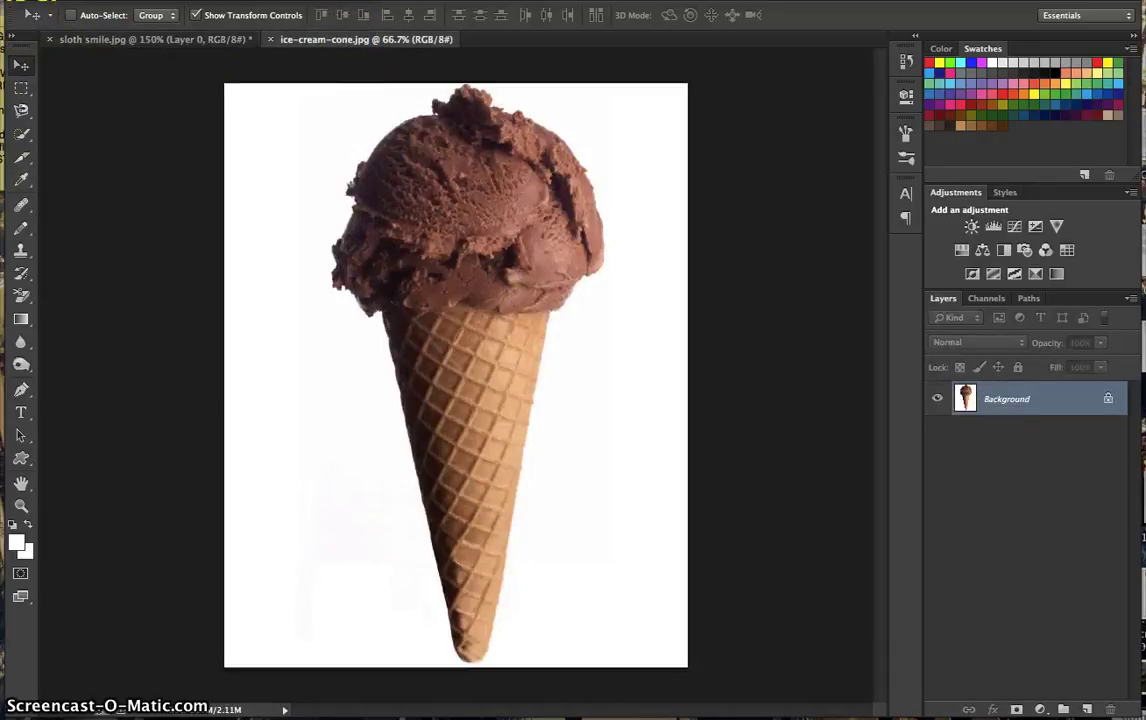
pyautogui.doubleClick(1107, 400)
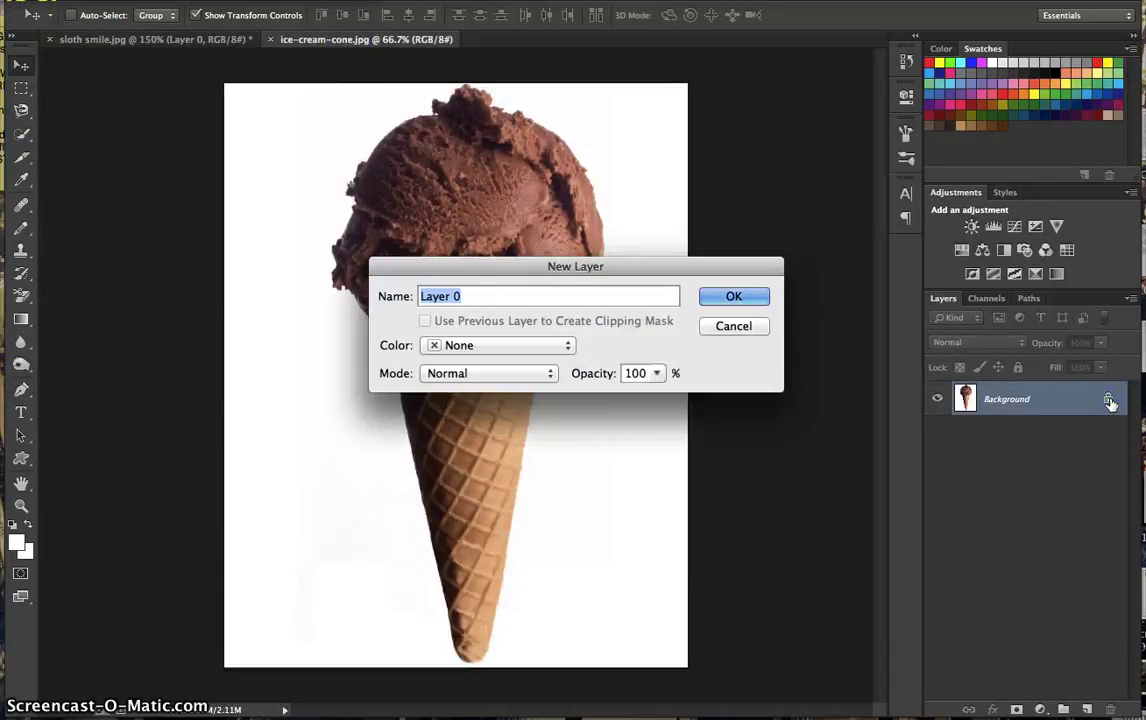
pyautogui.press('Return')
pyautogui.moveTo(1111, 404); pyautogui.dragTo(165, 25)
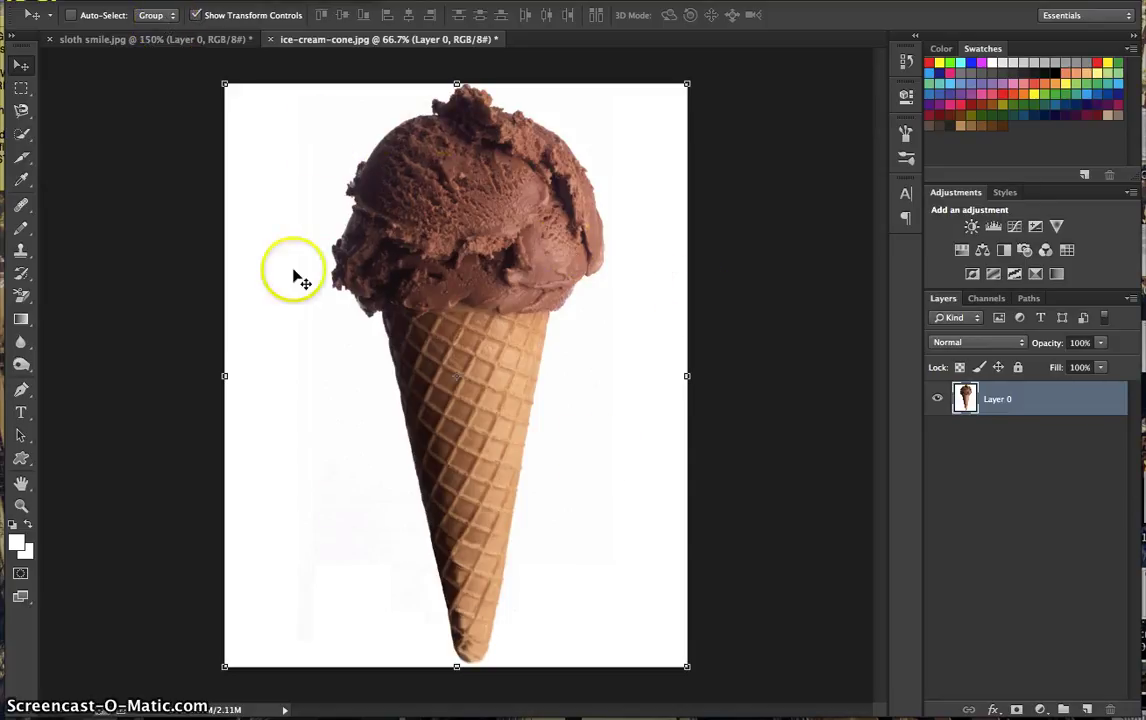
# Try to select the ice cream scoop and cone with the Magic Wand tool at a tolerance of 70.
pyautogui.click(22, 134)
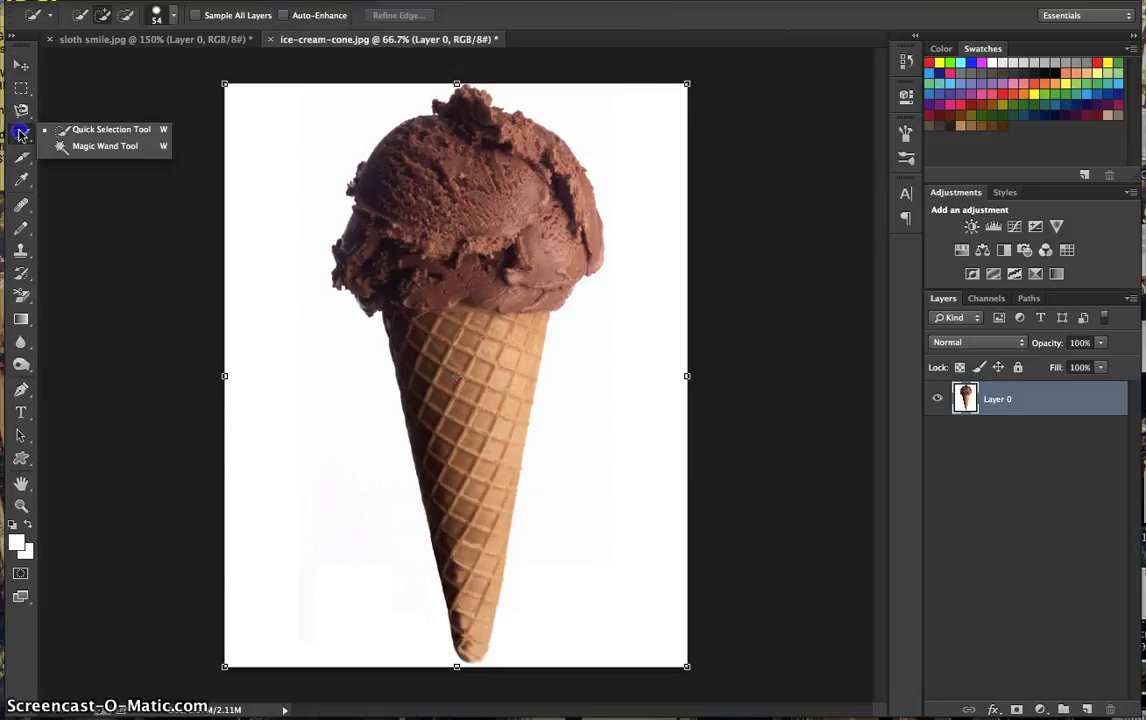
pyautogui.click(97, 148)
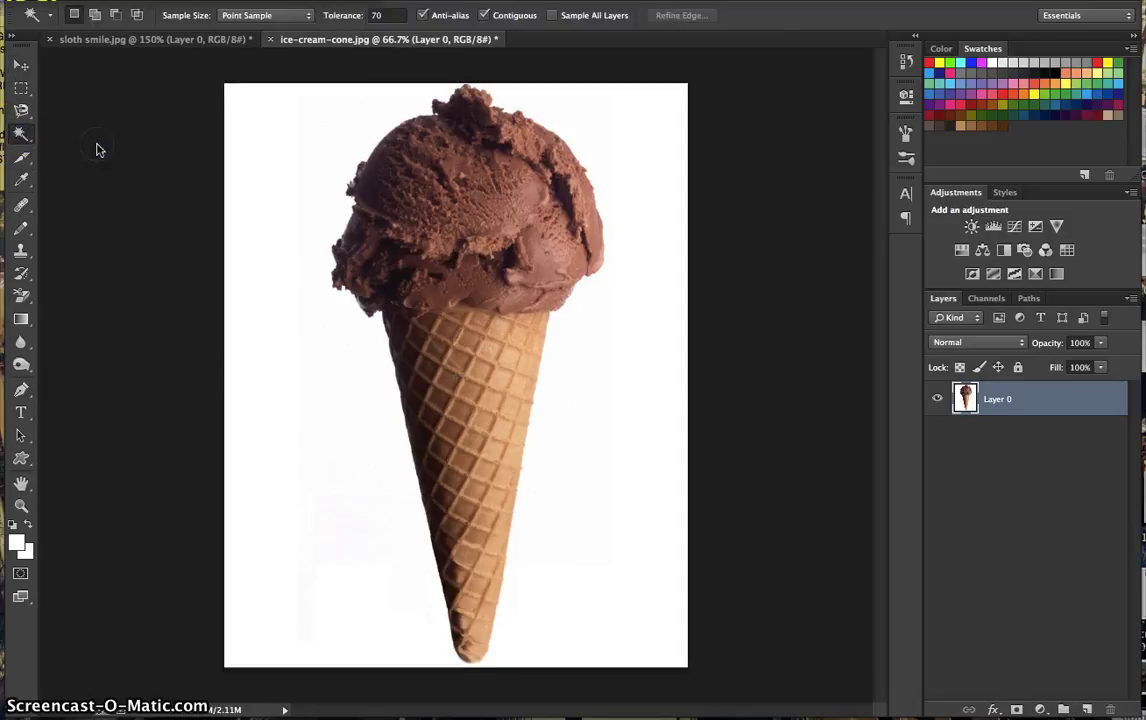
pyautogui.click(500, 220)
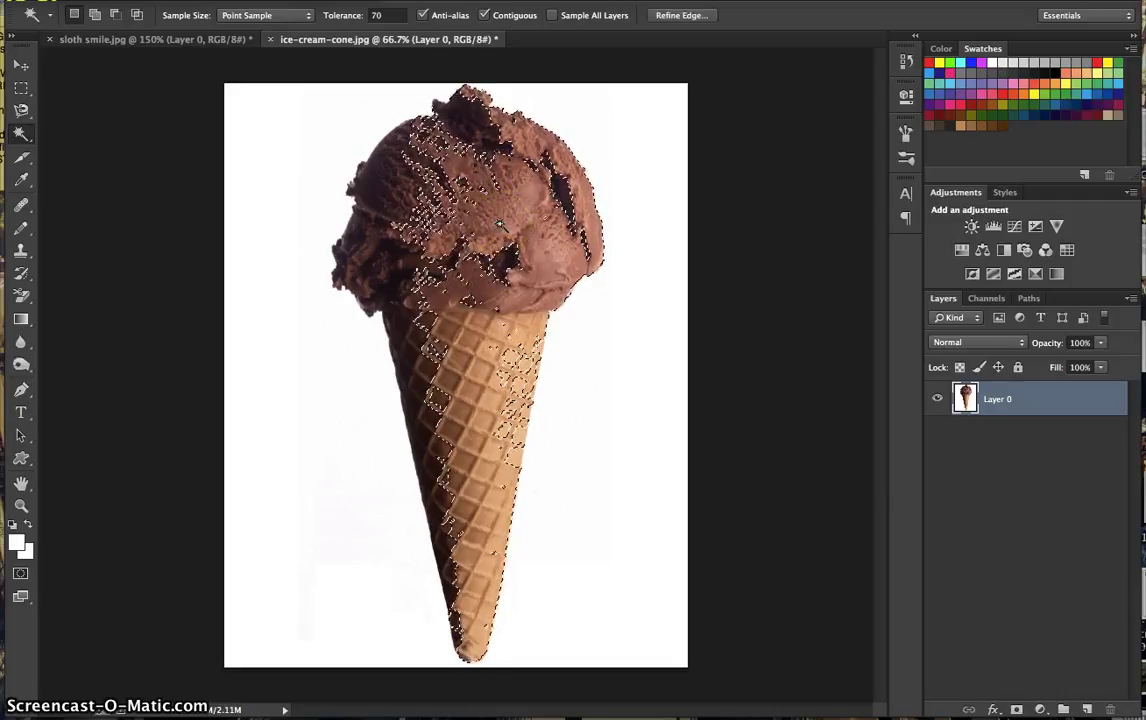
pyautogui.click(377, 206)
pyautogui.click(503, 341)
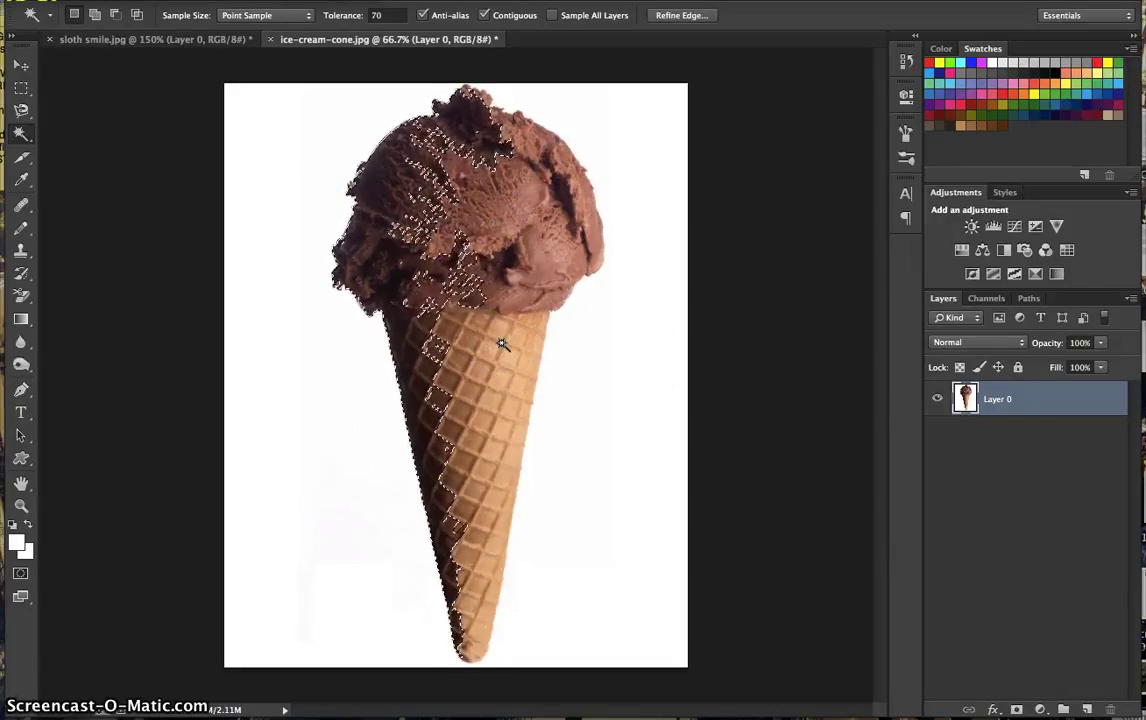
pyautogui.click(503, 343)
# Delete the Magic Wand state from the ice cream document's history to discard the selection.
pyautogui.click(906, 61)
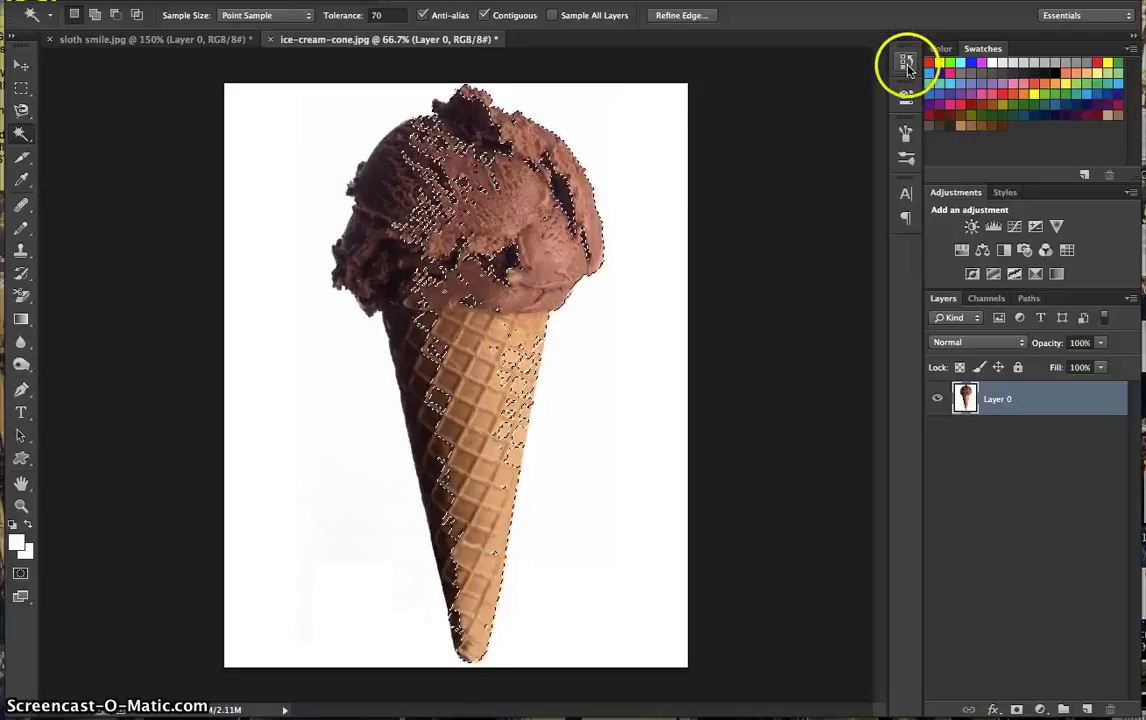
pyautogui.click(866, 239)
pyautogui.click(857, 239)
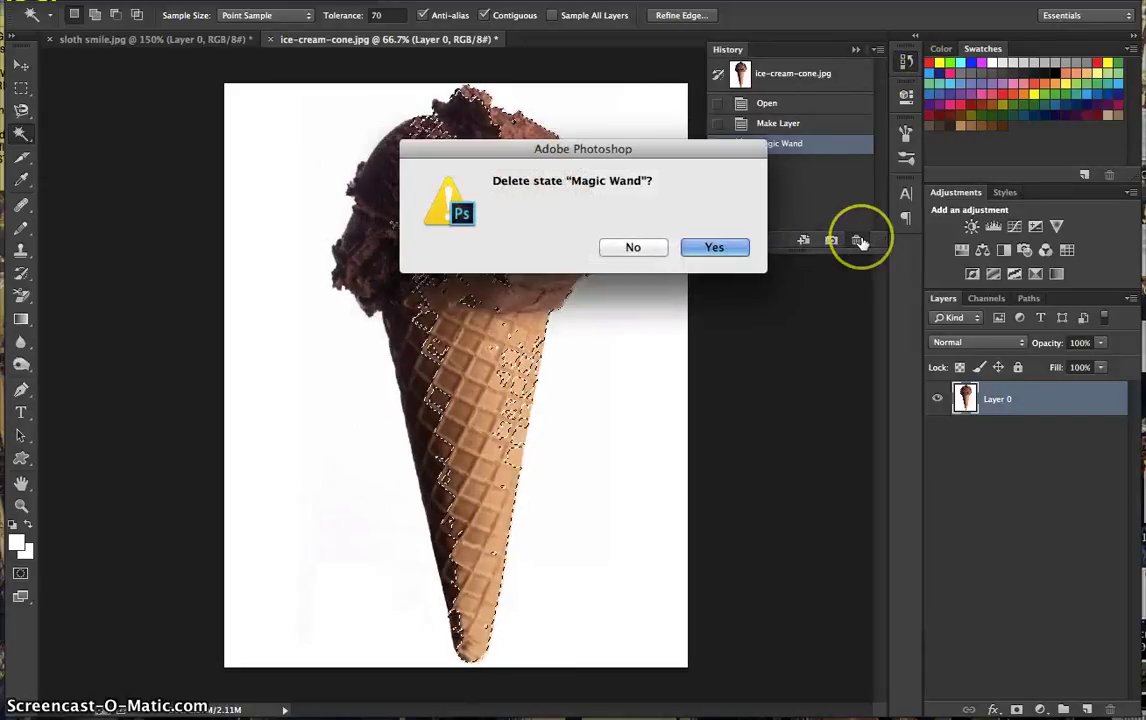
pyautogui.press('Return')
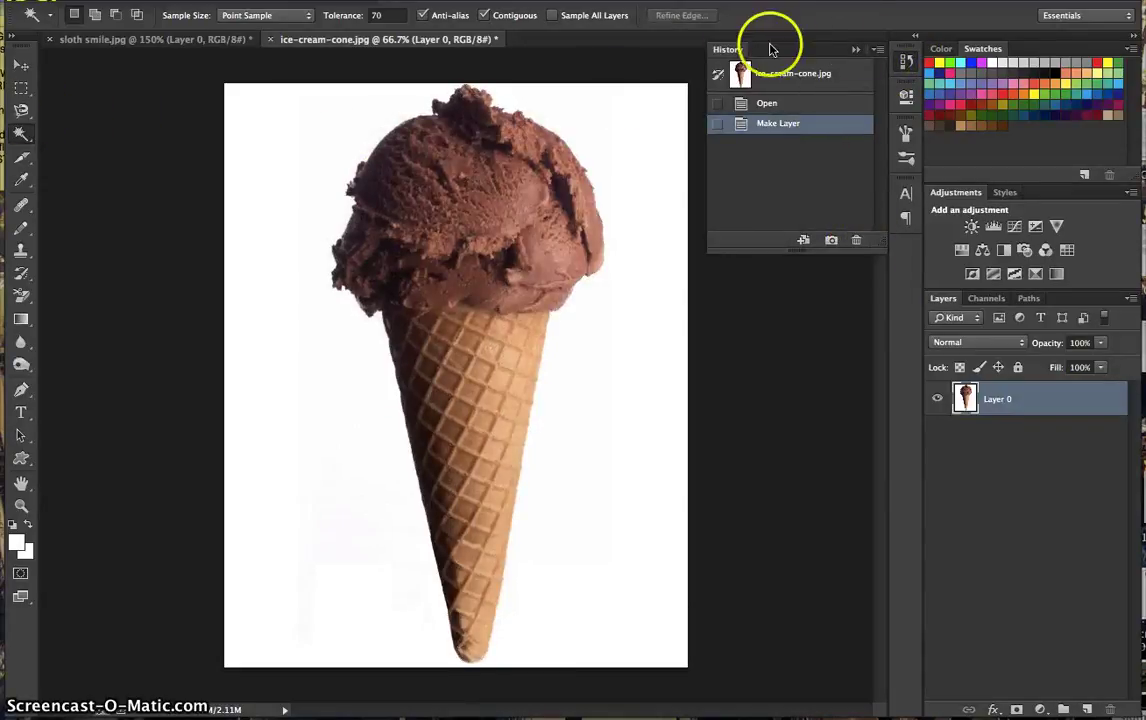
pyautogui.click(736, 47)
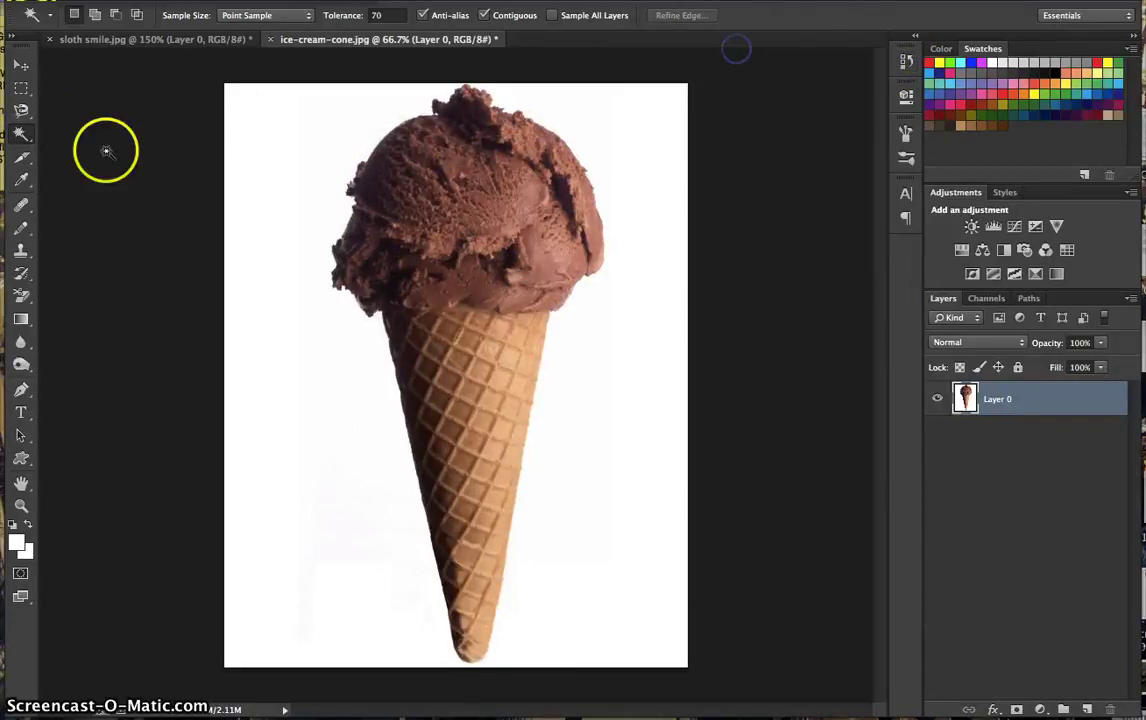
# Select the entire ice cream scoop and cone with the Quick Selection tool, using a 74 px brush.
pyautogui.click(36, 136)
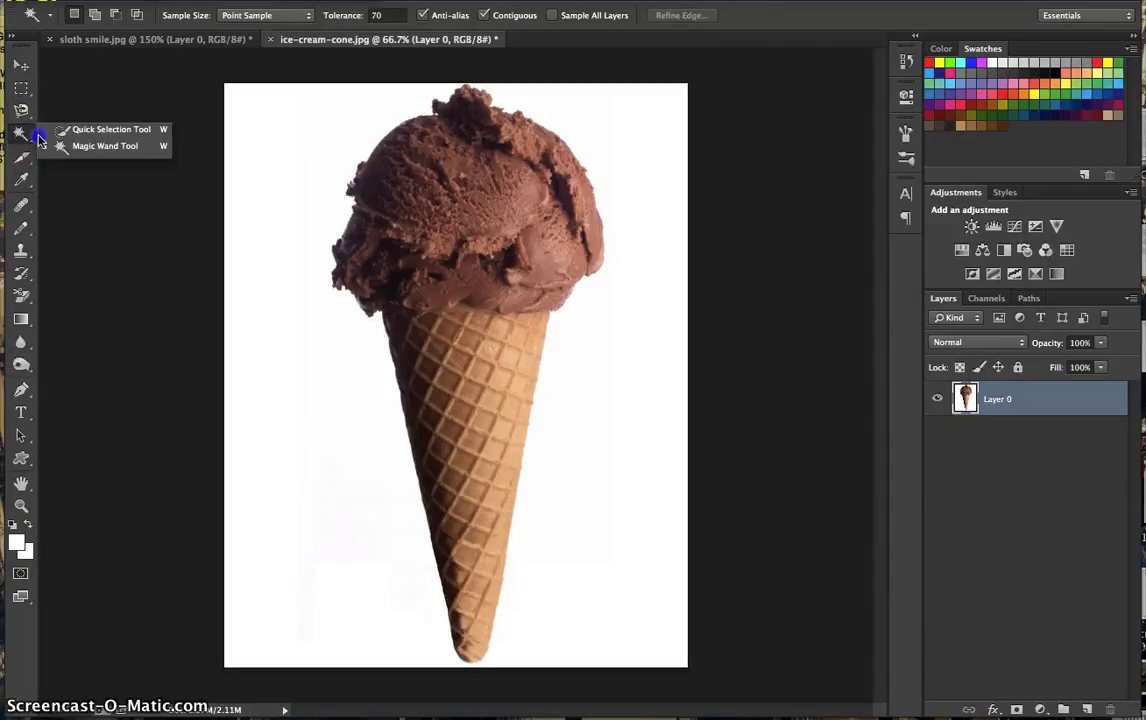
pyautogui.click(96, 130)
pyautogui.click(180, 16)
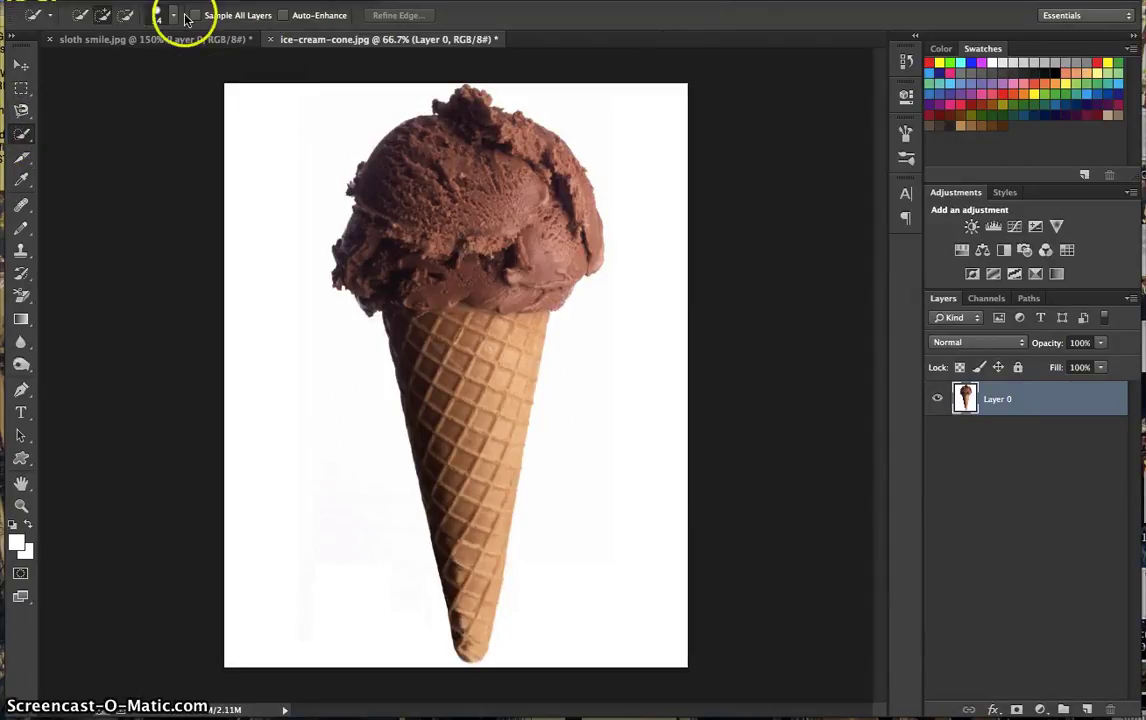
pyautogui.click(175, 18)
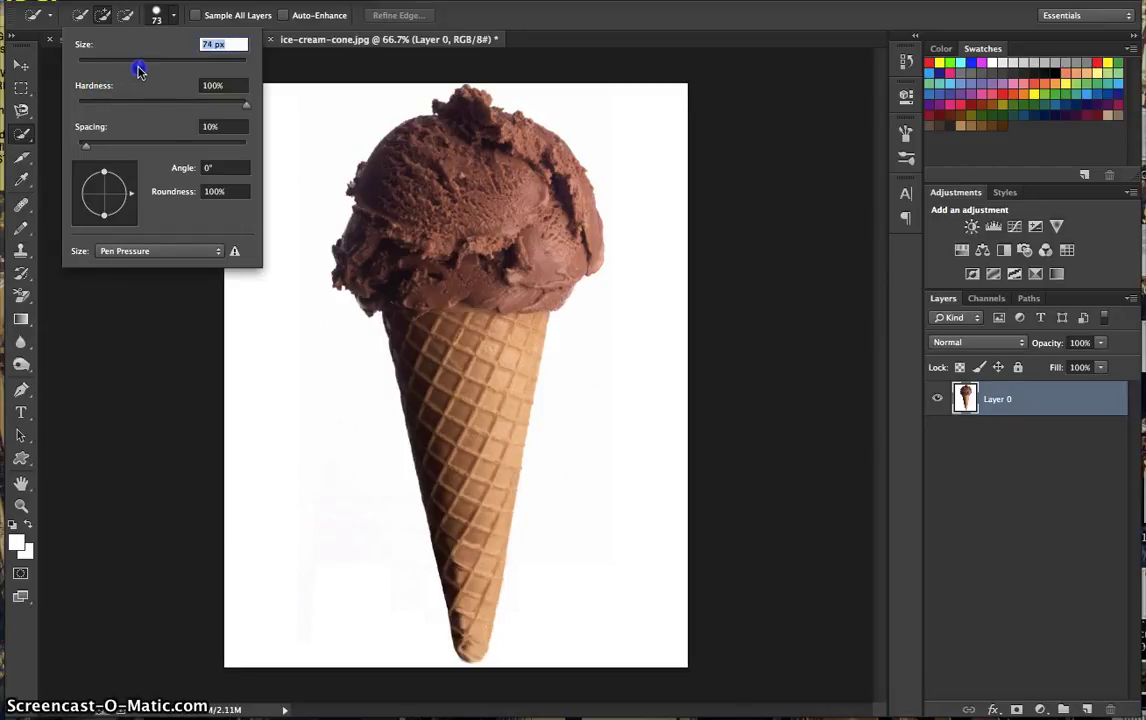
pyautogui.click(409, 210)
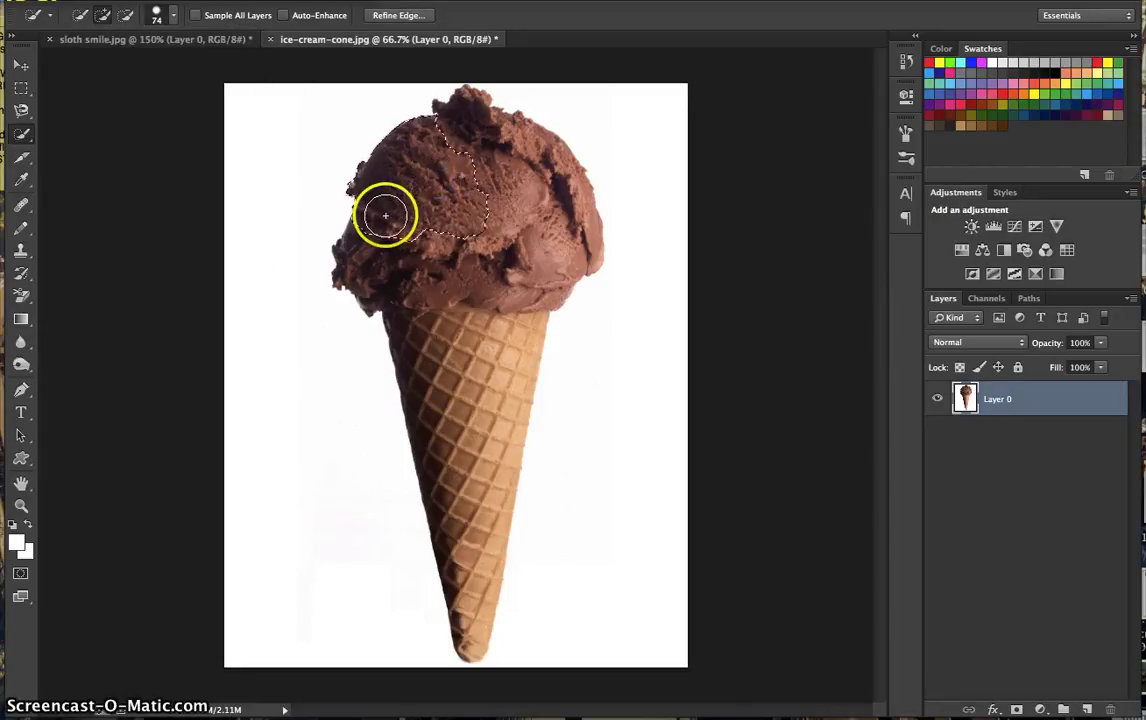
pyautogui.moveTo(385, 215); pyautogui.dragTo(568, 208)
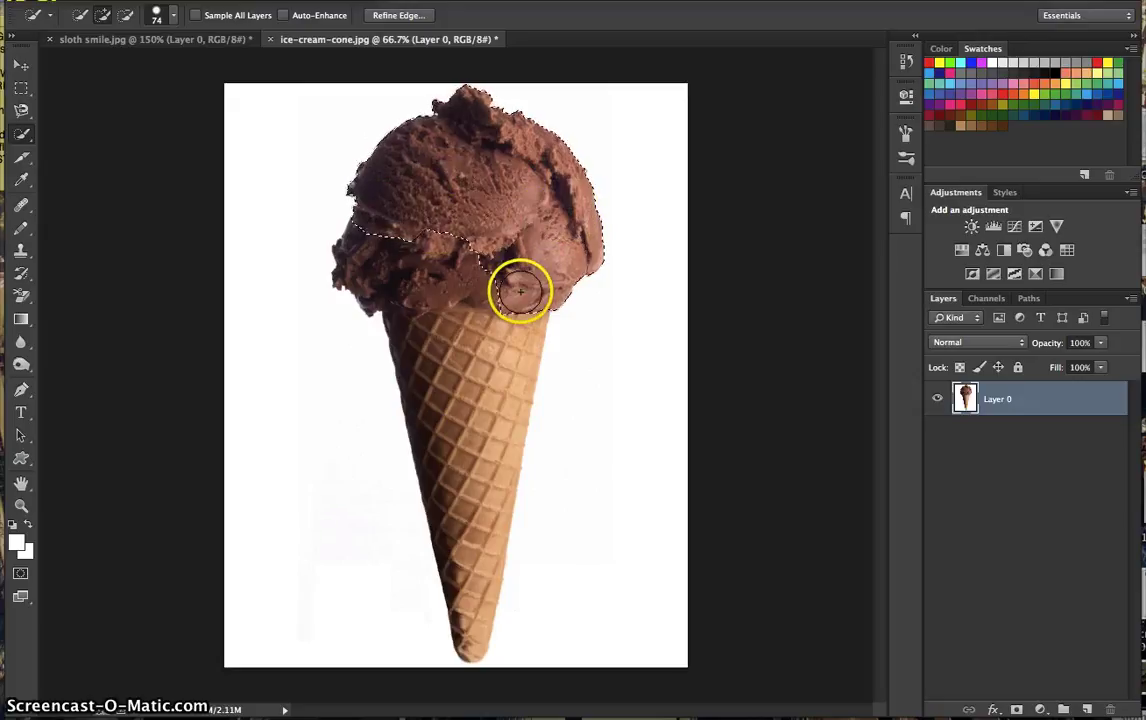
pyautogui.moveTo(520, 290)
pyautogui.mouseDown()
pyautogui.moveTo(437, 303)
pyautogui.moveTo(474, 403)
pyautogui.moveTo(460, 502)
pyautogui.moveTo(470, 588)
pyautogui.moveTo(447, 293)
pyautogui.mouseUp()
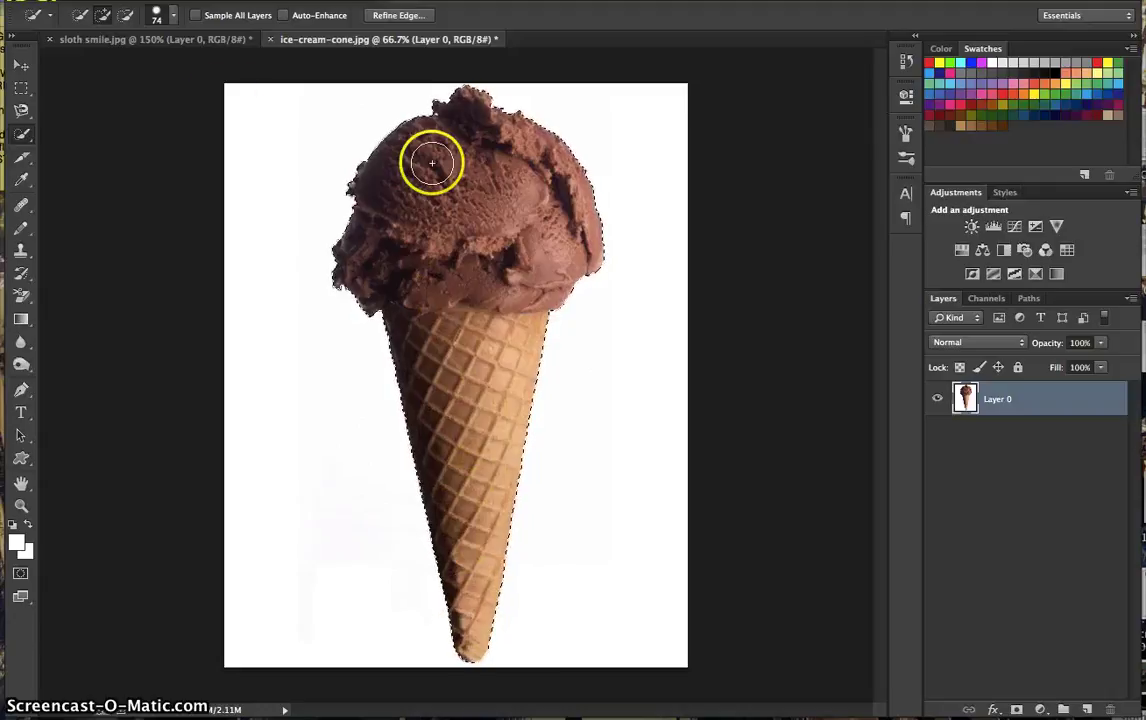
# Move the selected ice cream cone sideways off its original spot in the photo with the Move tool.
pyautogui.click(24, 67)
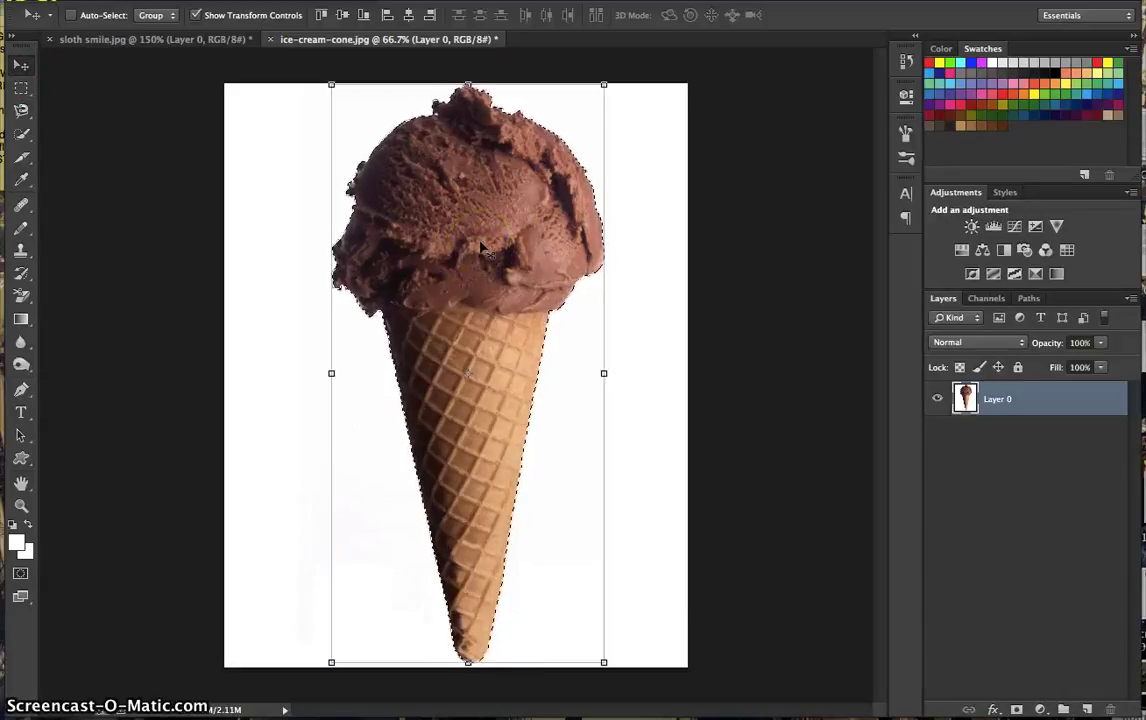
pyautogui.press('Delete')
pyautogui.hotkey('ctrl', 'z')
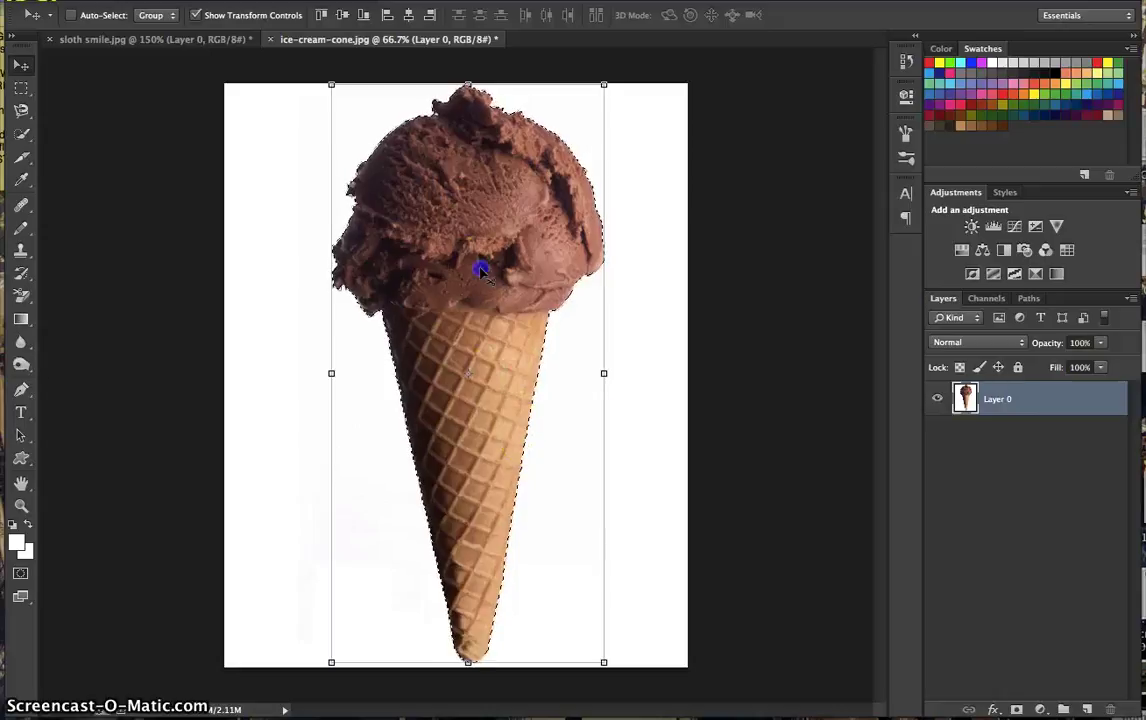
pyautogui.moveTo(478, 264); pyautogui.dragTo(562, 278)
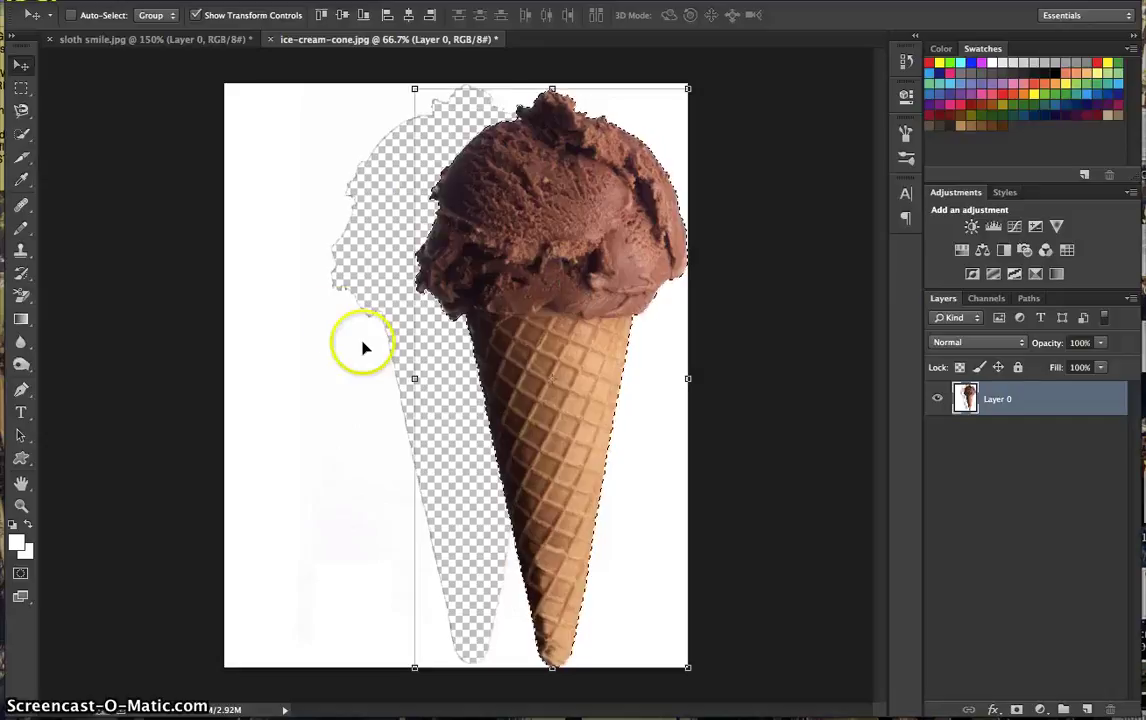
# Float the ice-cream-cone.jpg document and copy the selected cone into sloth smile.jpg as a new layer.
pyautogui.click(150, 40)
pyautogui.click(359, 40)
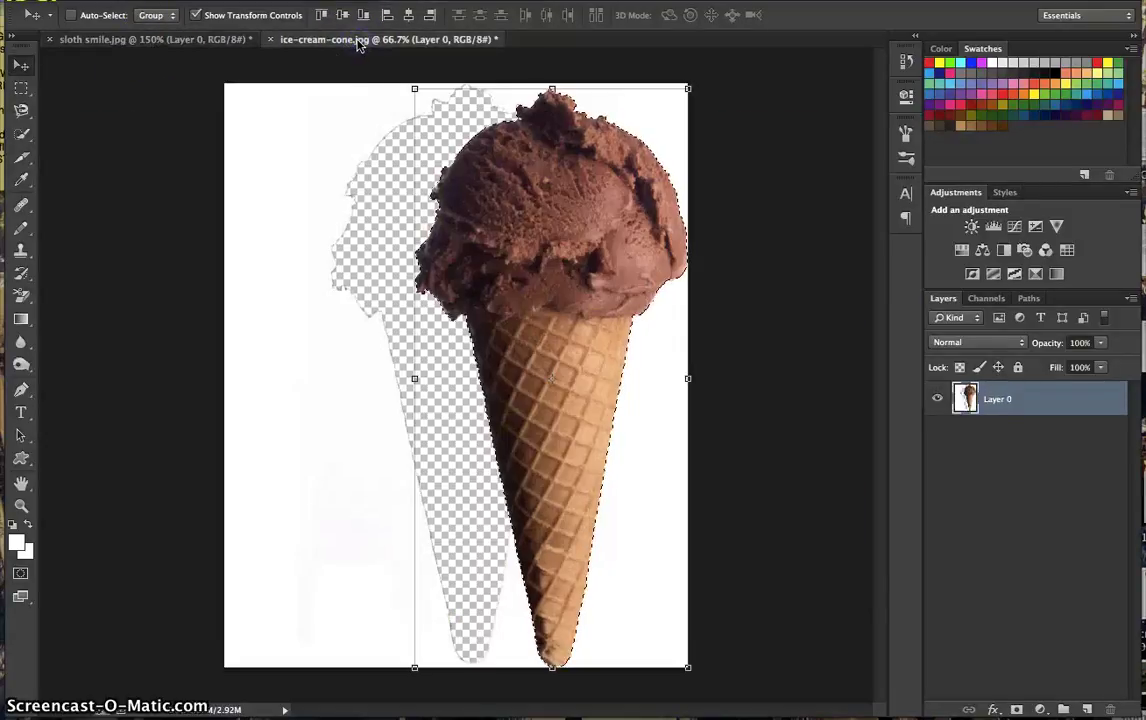
pyautogui.click(138, 40)
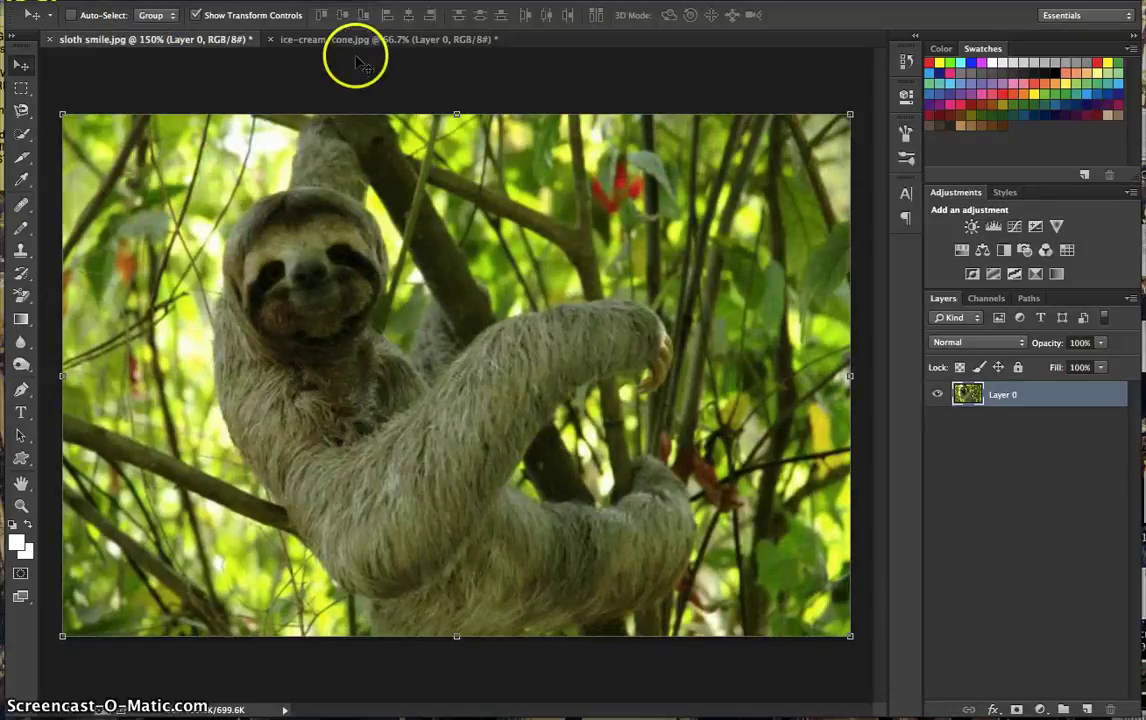
pyautogui.moveTo(352, 45); pyautogui.dragTo(515, 93)
pyautogui.moveTo(813, 300); pyautogui.dragTo(182, 294)
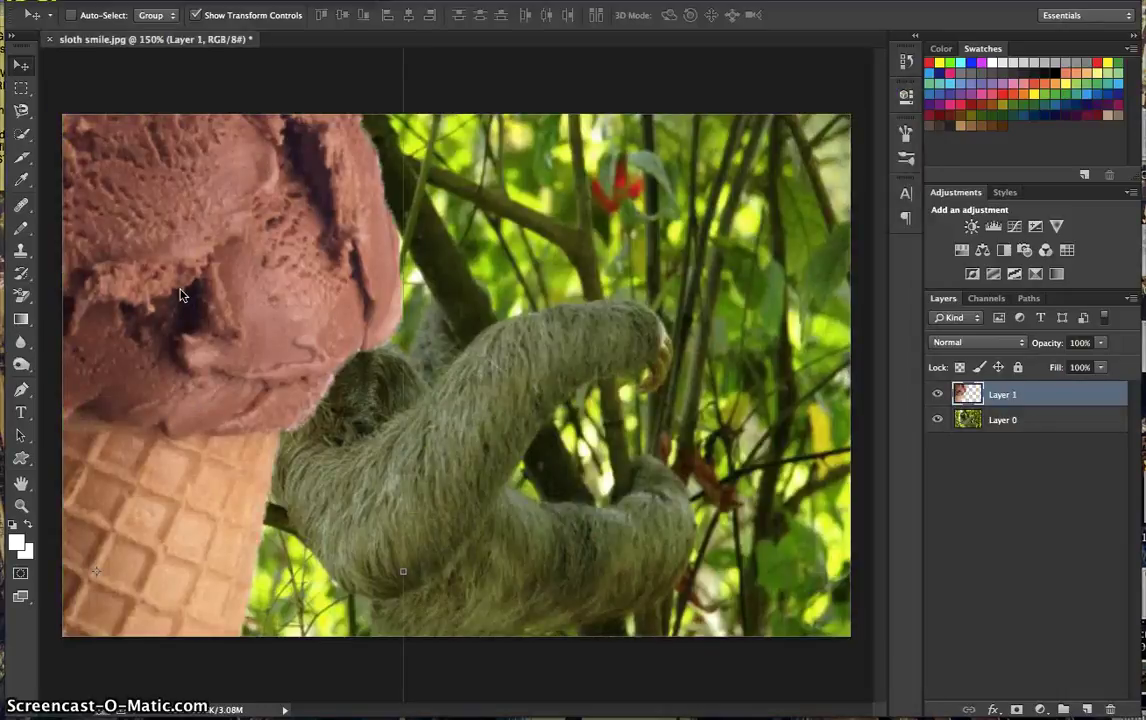
# Scale the ice cream cone layer down to about 18.6% of its size, repositioning it within the sloth picture as needed.
pyautogui.moveTo(327, 343); pyautogui.dragTo(664, 524)
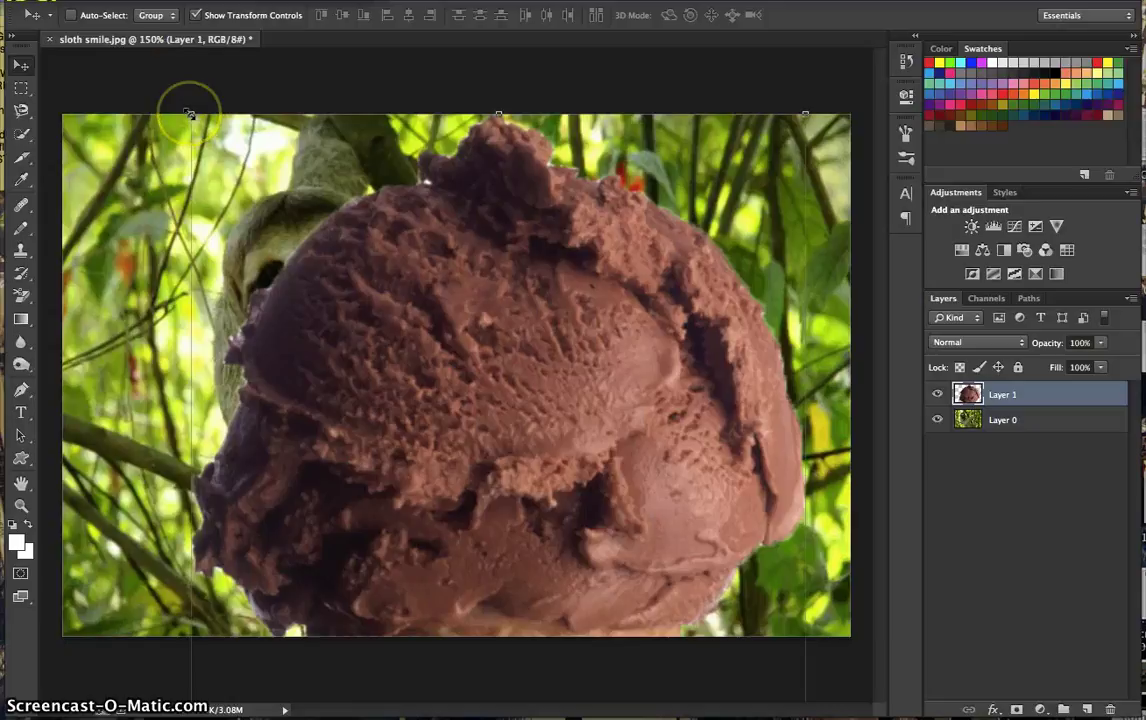
pyautogui.moveTo(190, 114); pyautogui.dragTo(622, 521)
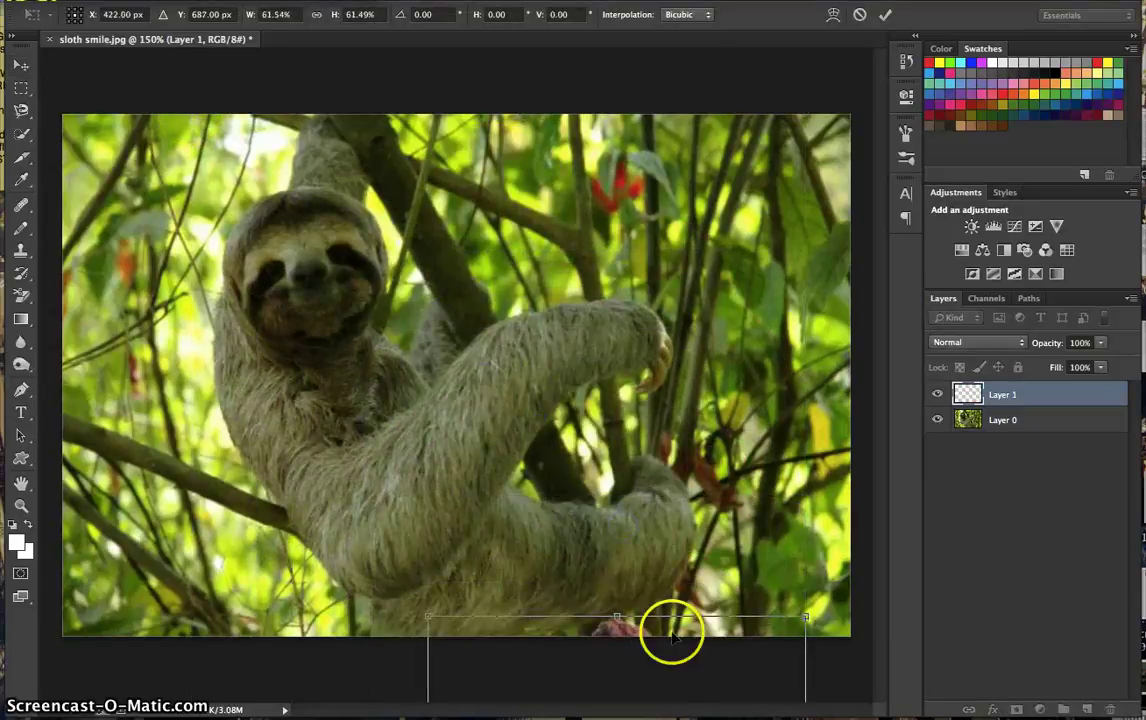
pyautogui.moveTo(660, 630); pyautogui.dragTo(629, 174)
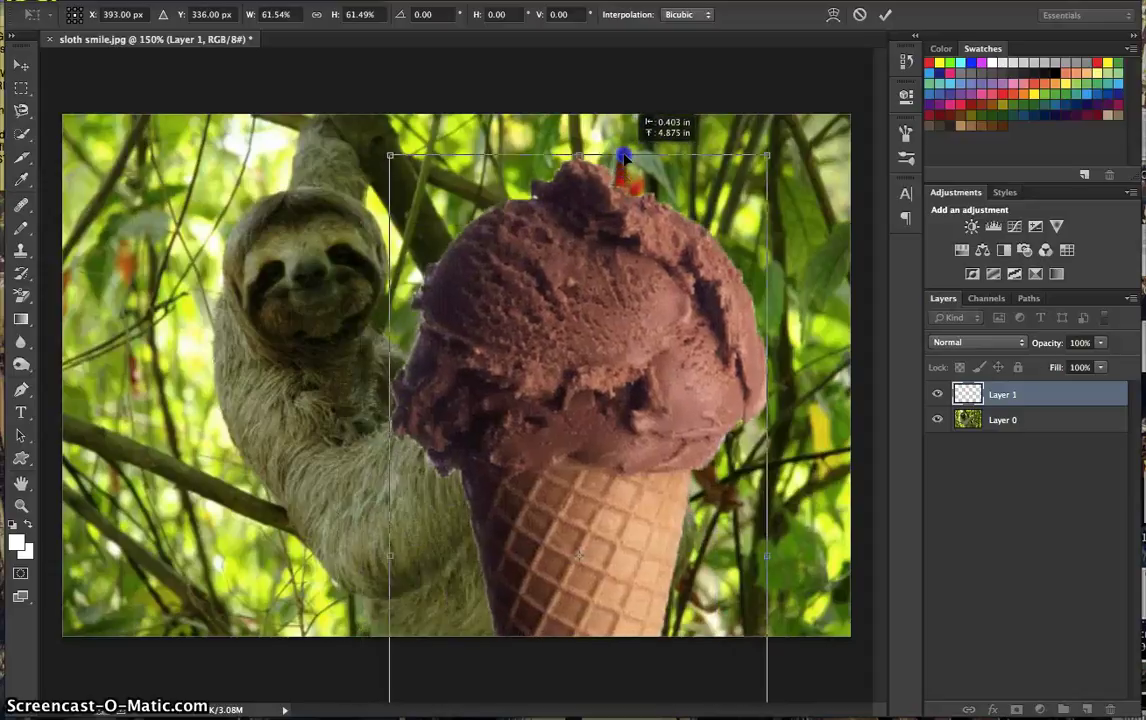
pyautogui.moveTo(391, 139); pyautogui.dragTo(742, 457)
pyautogui.moveTo(672, 580); pyautogui.dragTo(610, 139)
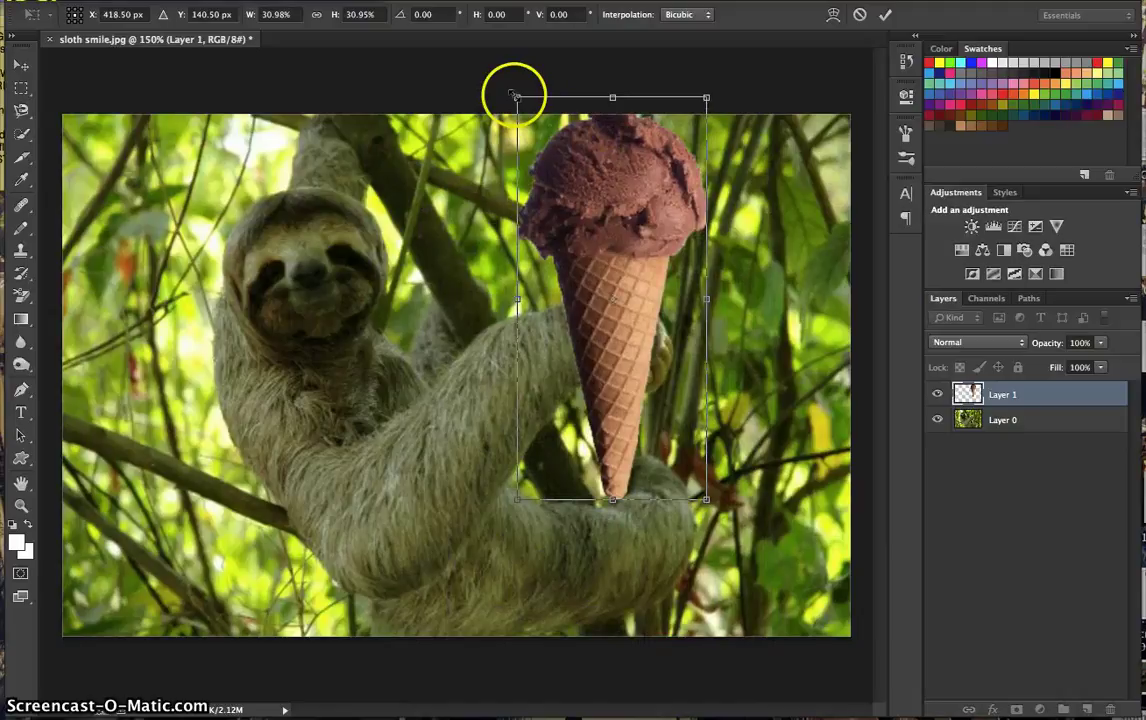
pyautogui.moveTo(514, 96); pyautogui.dragTo(596, 260)
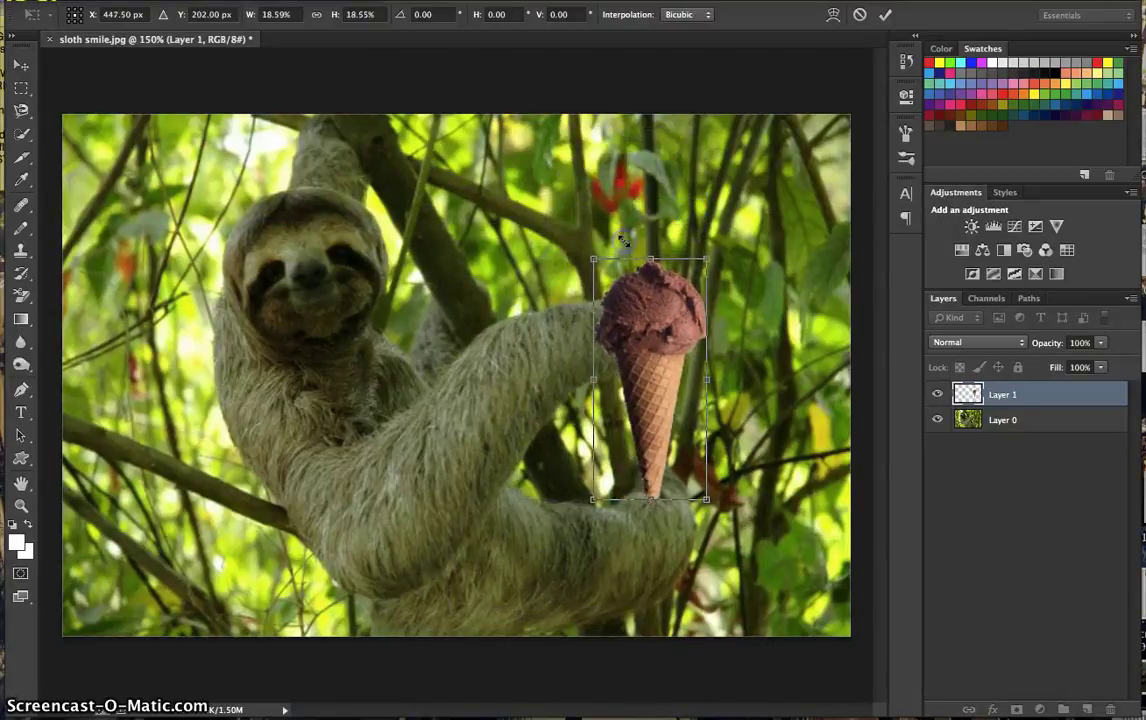
# Place the scaled cone over the sloth's raised hand and apply the transform.
pyautogui.moveTo(650, 420); pyautogui.dragTo(638, 336)
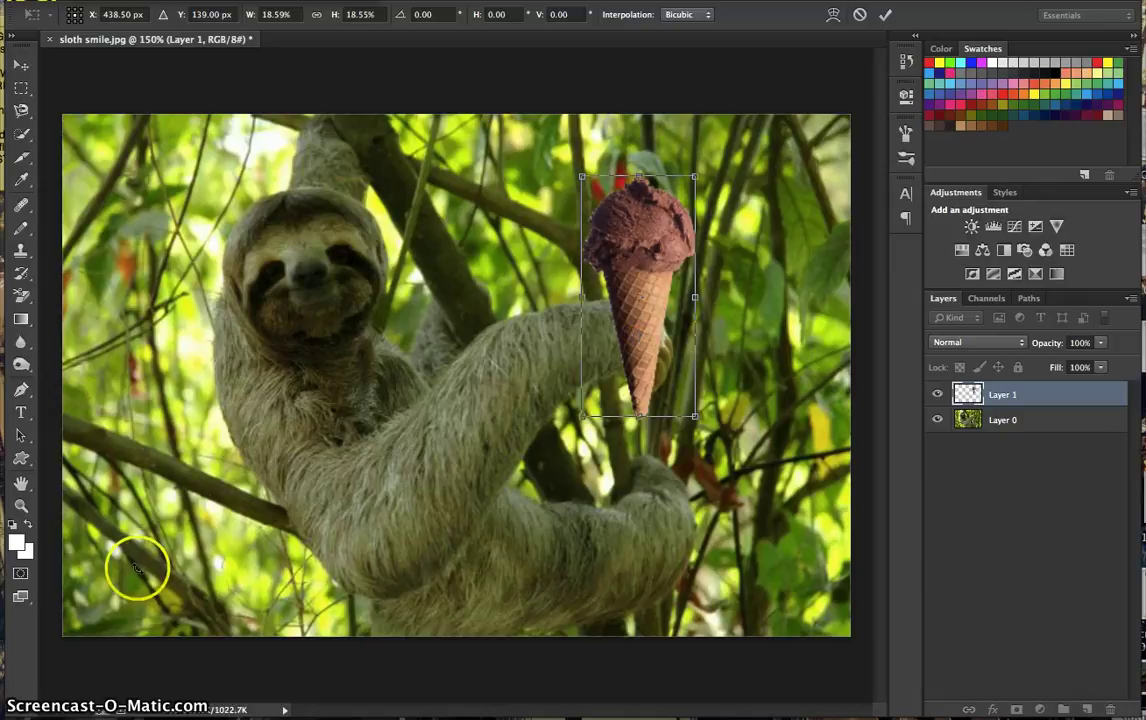
pyautogui.moveTo(343, 690)
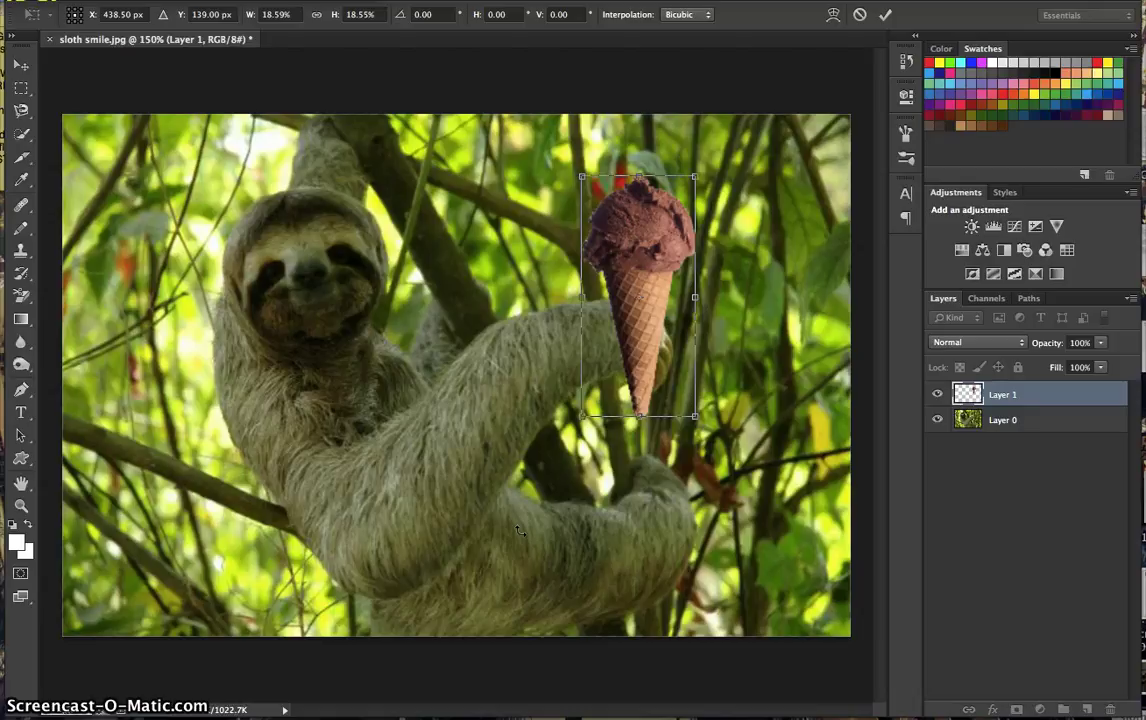
pyautogui.press('super+equal')
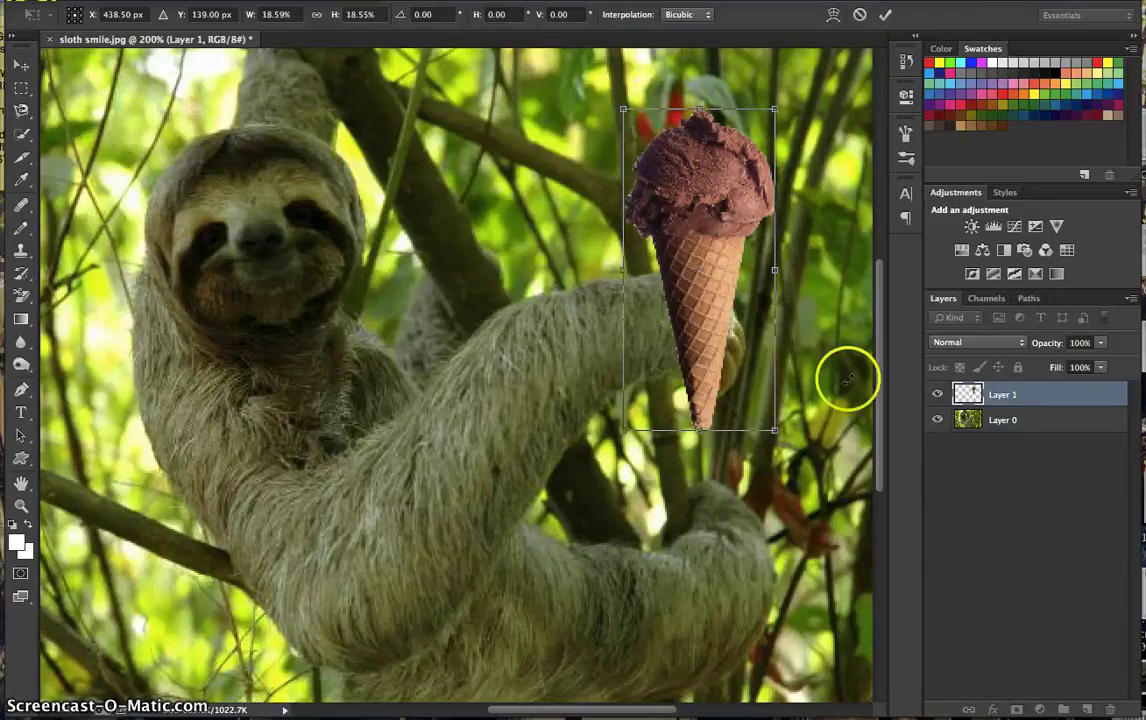
pyautogui.doubleClick(738, 338)
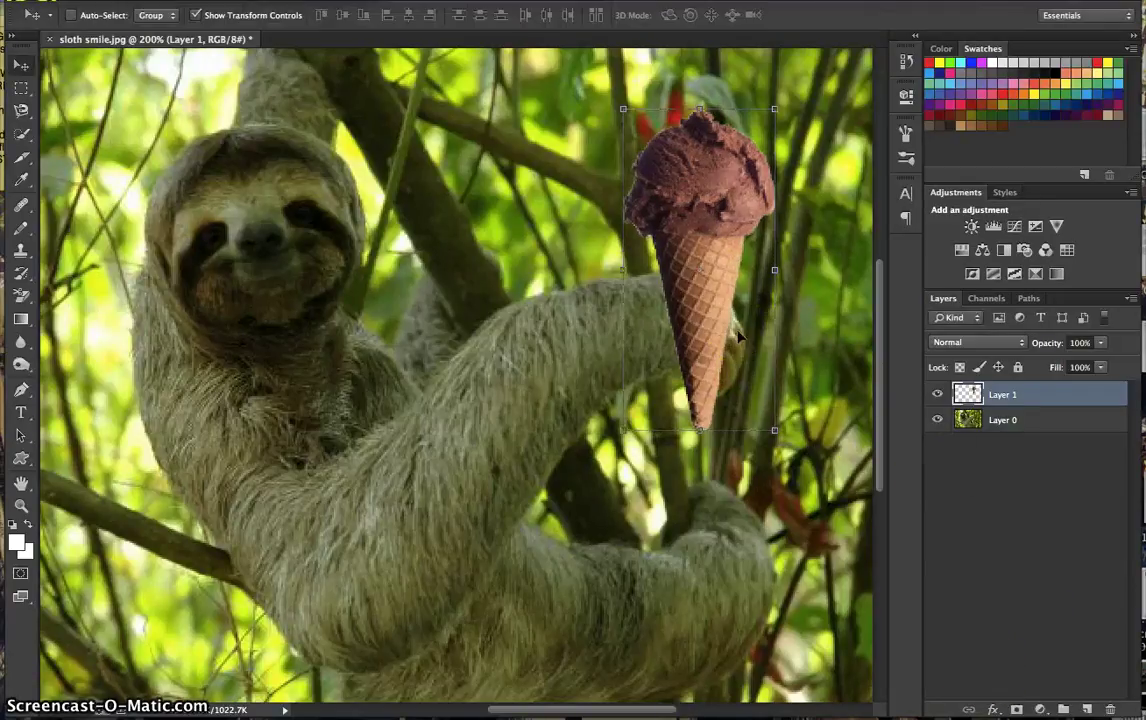
pyautogui.rightClick(695, 326)
pyautogui.moveTo(698, 326); pyautogui.dragTo(697, 326)
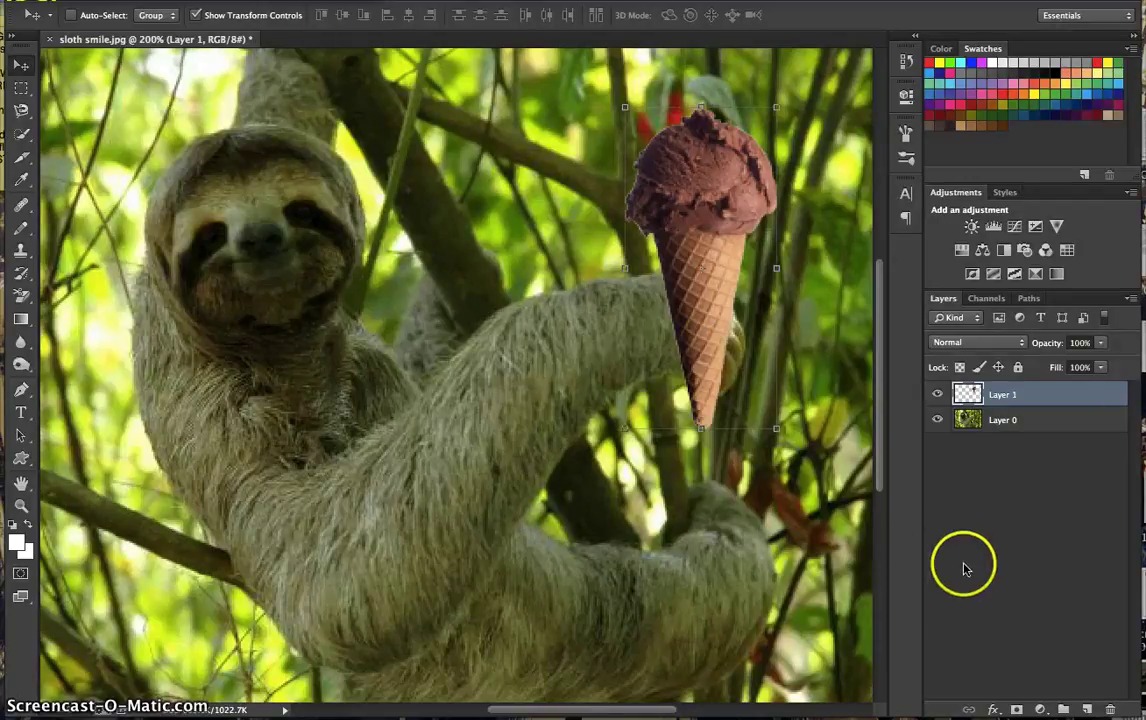
# Lower Layer 1's opacity to 45% in its blending options and nudge the see-through cone over the sloth's hand.
pyautogui.click(993, 709)
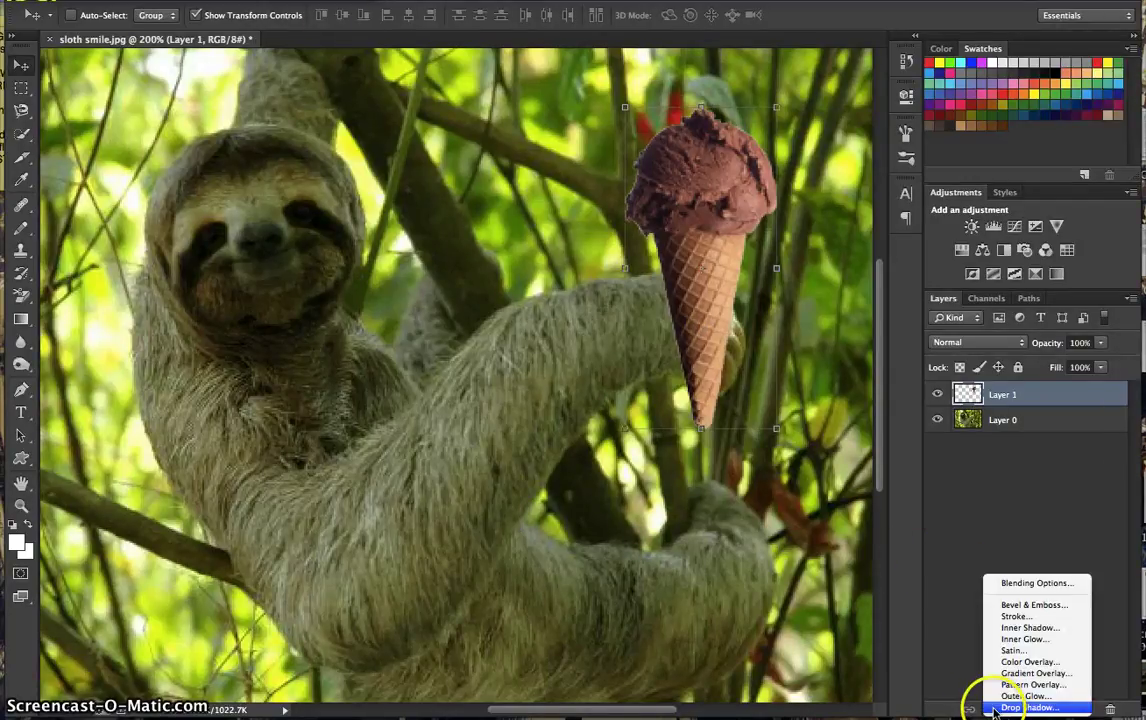
pyautogui.click(995, 584)
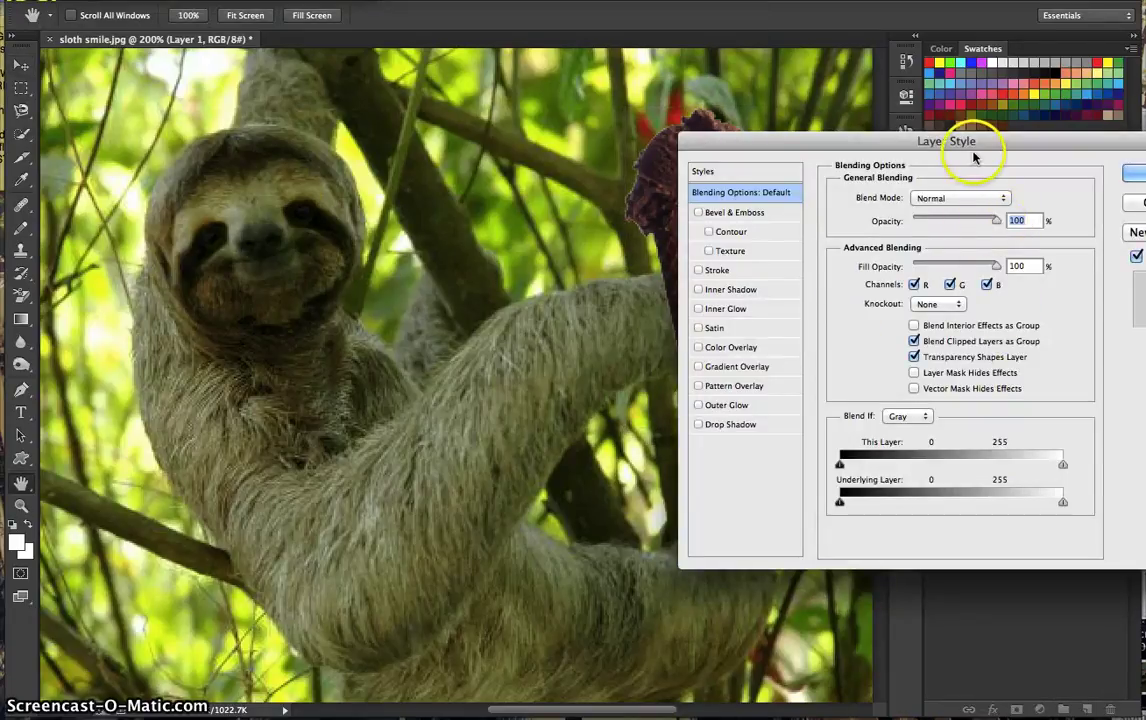
pyautogui.moveTo(979, 146); pyautogui.dragTo(726, 298)
pyautogui.moveTo(745, 374); pyautogui.dragTo(702, 374)
pyautogui.press('Return')
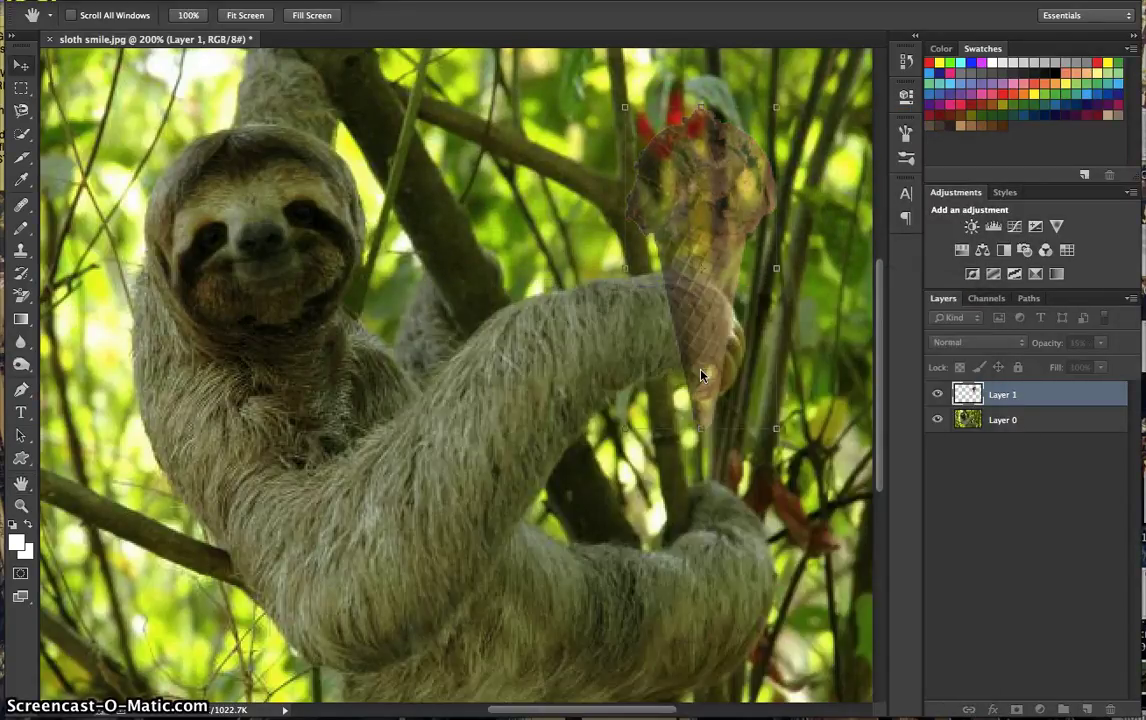
pyautogui.press('v')
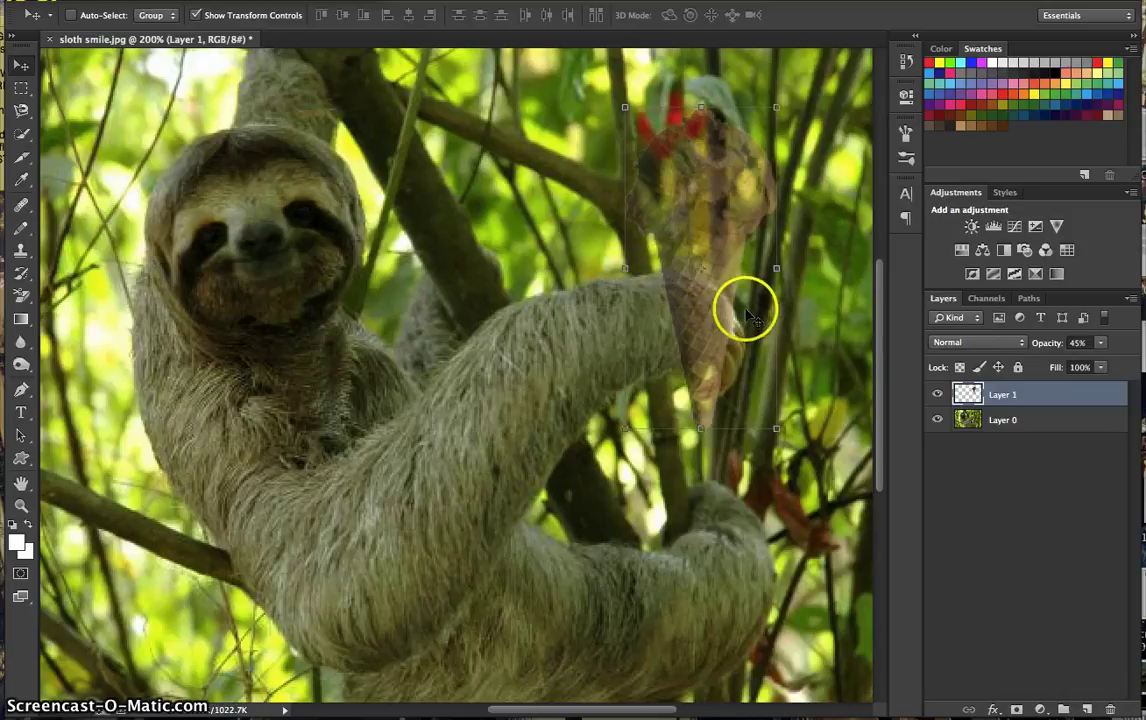
pyautogui.click(703, 373)
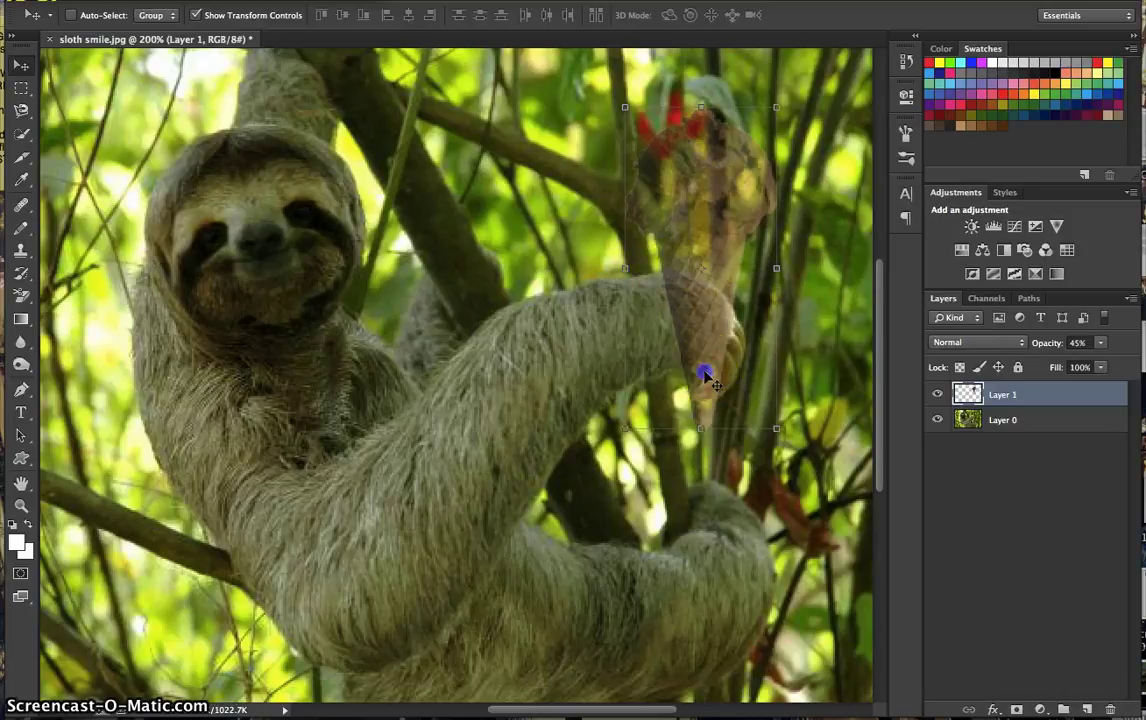
pyautogui.moveTo(700, 373); pyautogui.dragTo(701, 377)
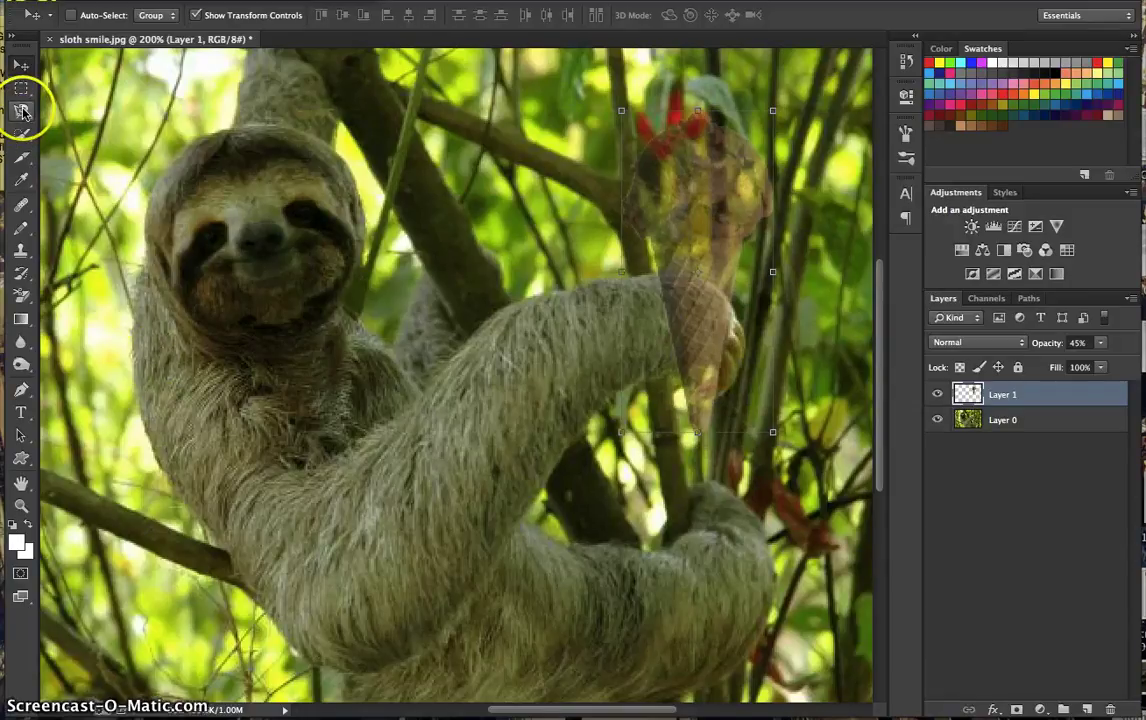
# Outline the parts of the cone covering the sloth's hand and wrist with the Lasso tool and clear them from Layer 1.
pyautogui.moveTo(23, 111)
pyautogui.mouseDown()
pyautogui.moveTo(95, 123)
pyautogui.moveTo(91, 114)
pyautogui.mouseUp()
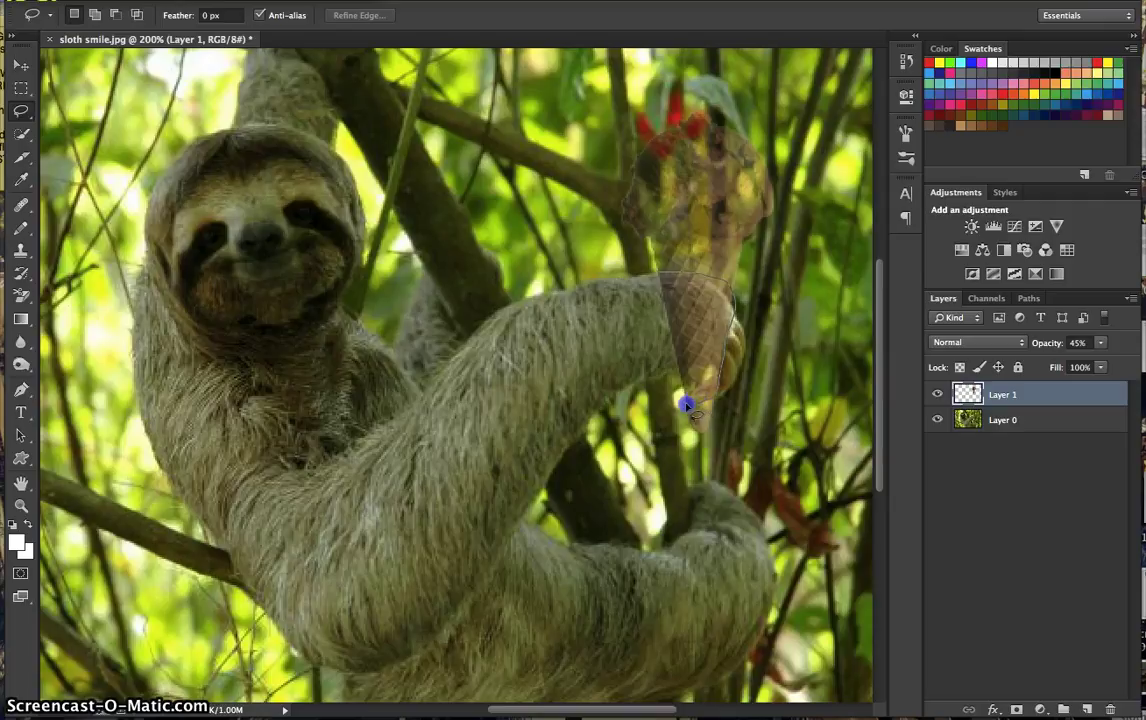
pyautogui.click(660, 274)
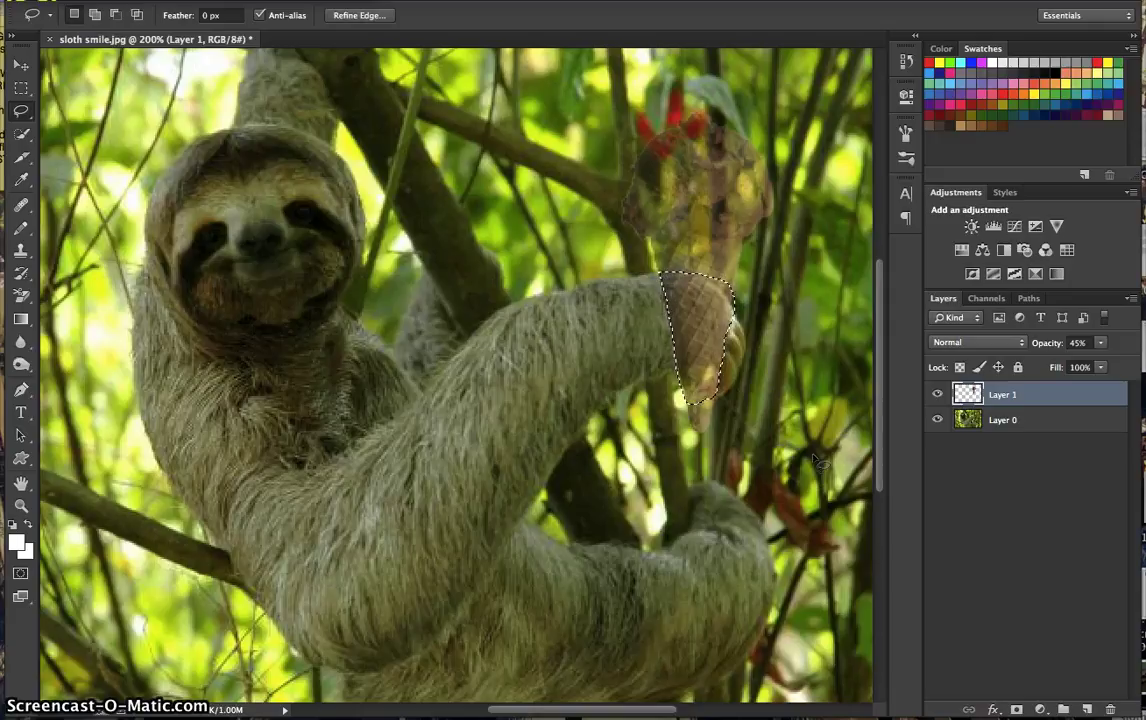
pyautogui.press('Delete')
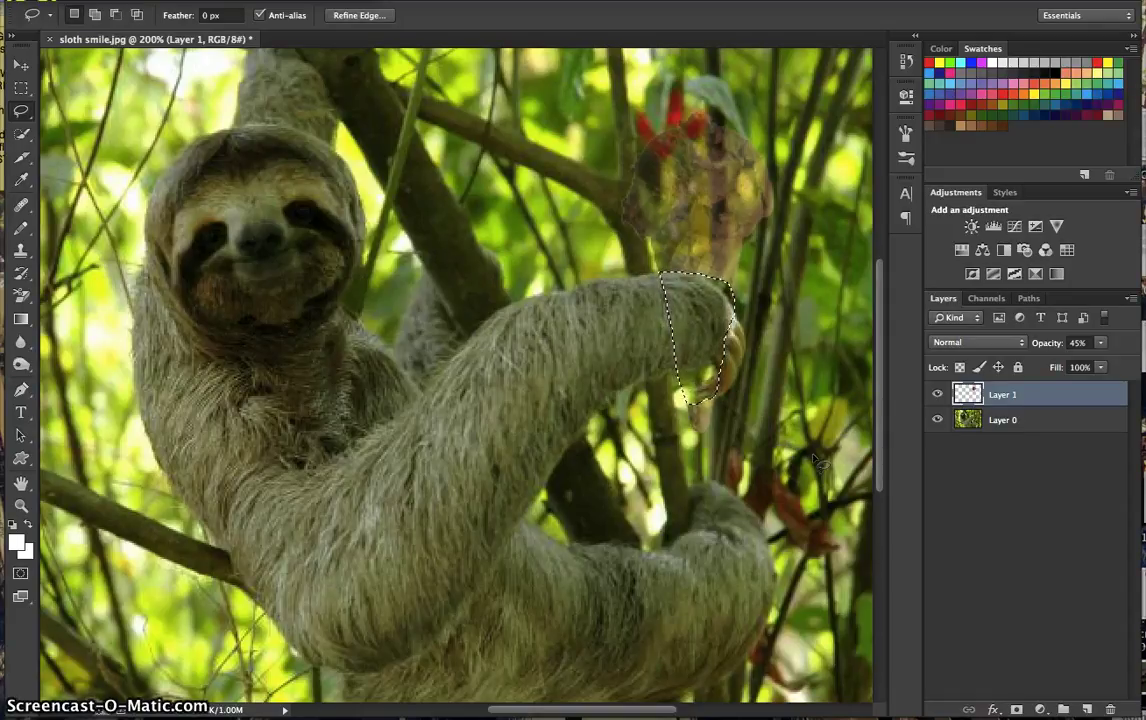
pyautogui.click(651, 275)
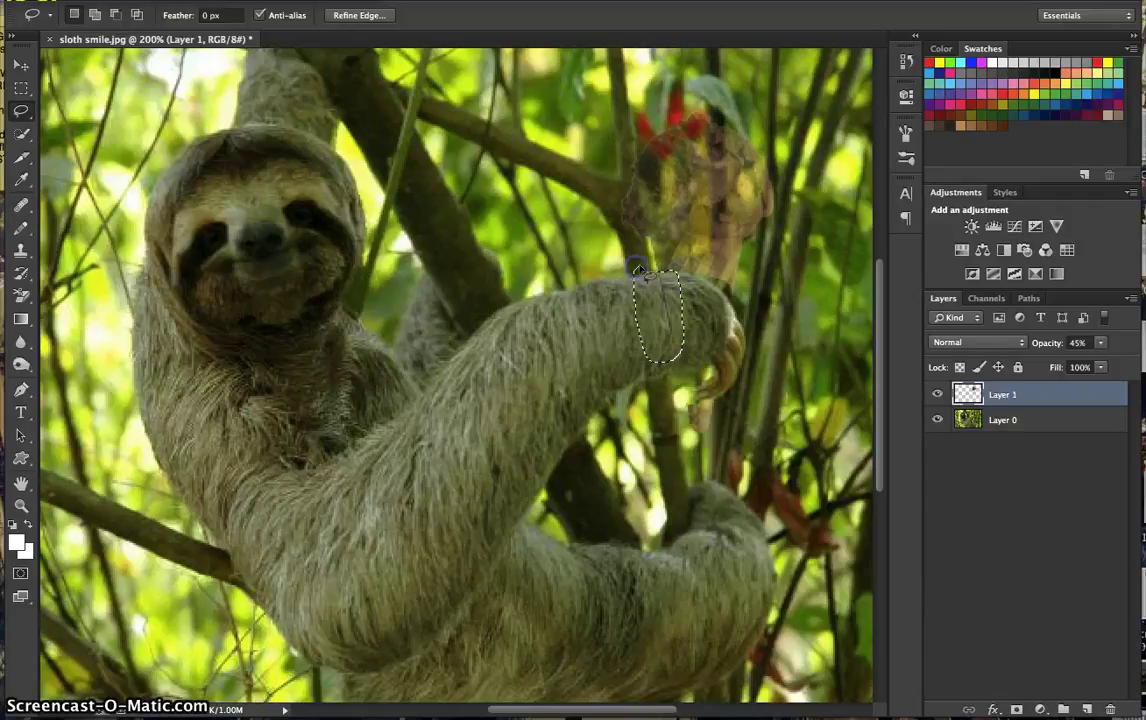
pyautogui.click(838, 512)
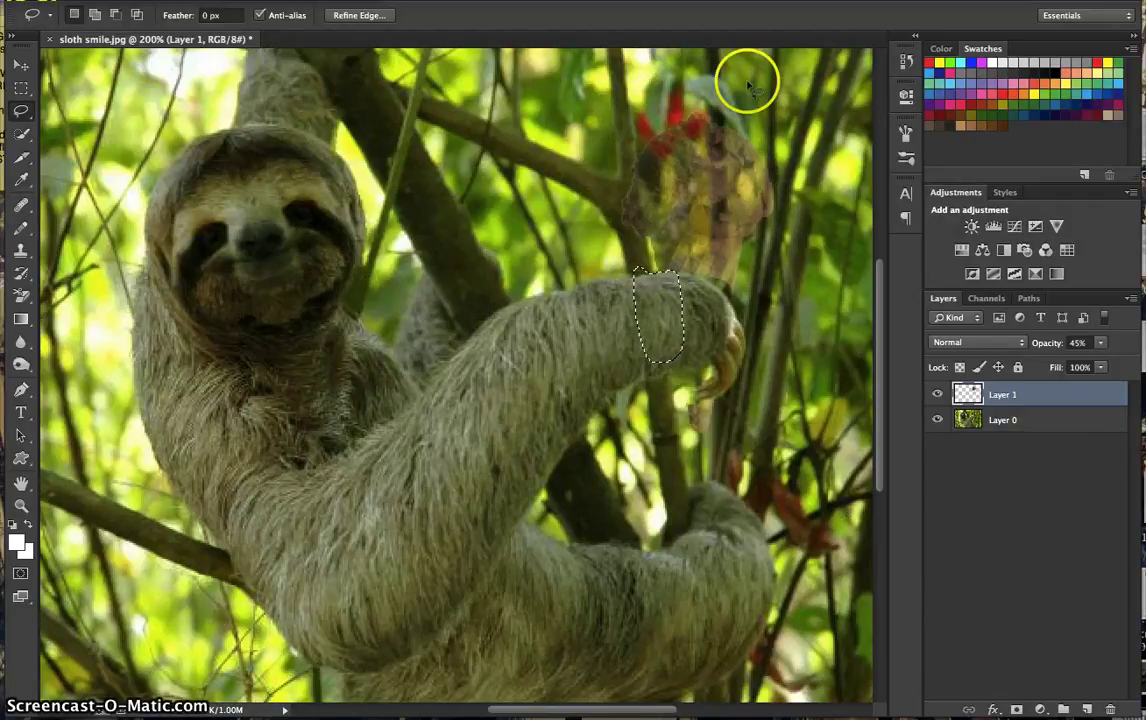
# Dismiss the low-battery warning and check the sloth document's recent history states.
pyautogui.click(21, 64)
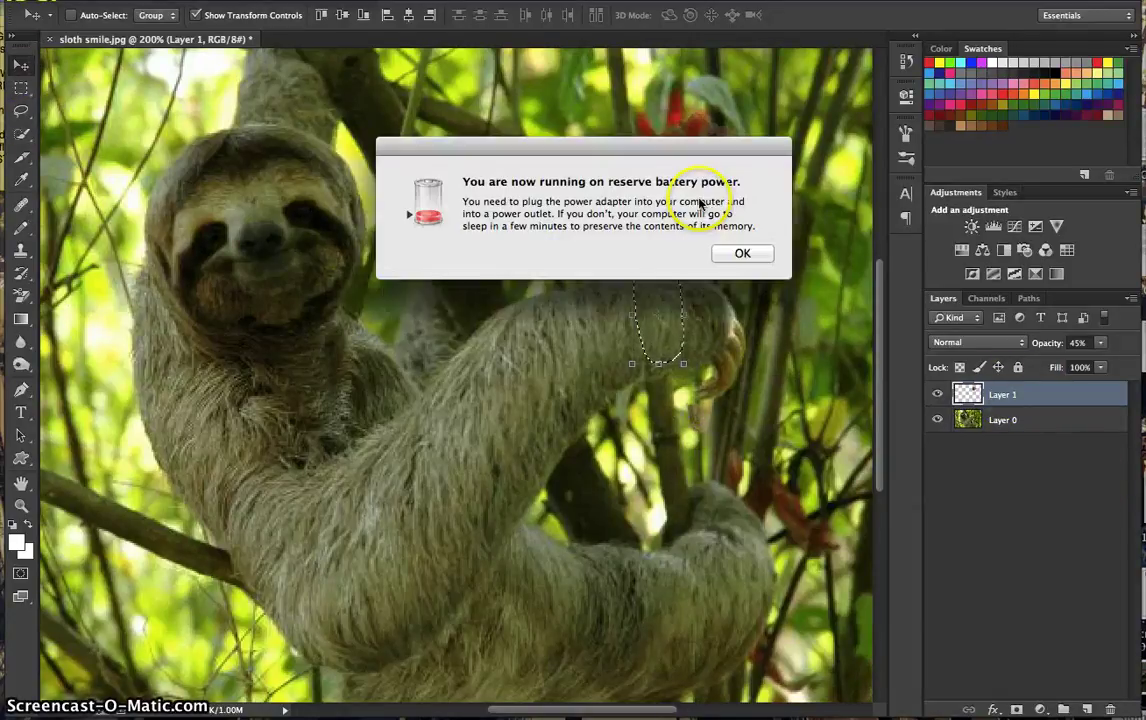
pyautogui.click(740, 254)
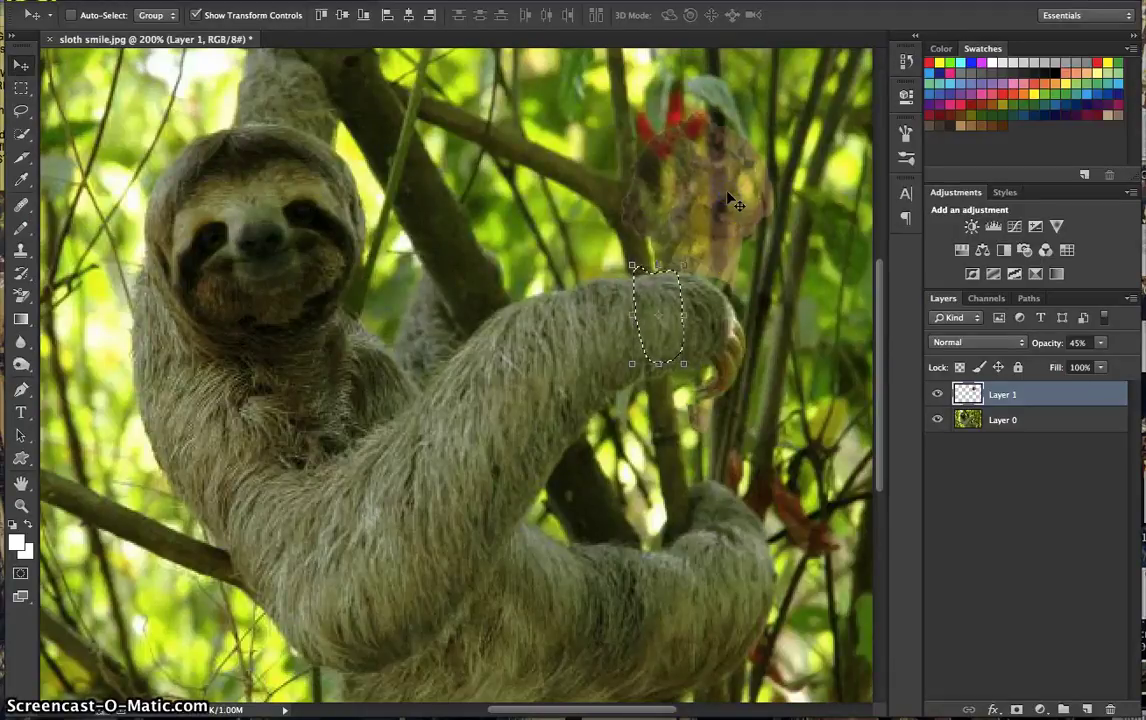
pyautogui.click(905, 61)
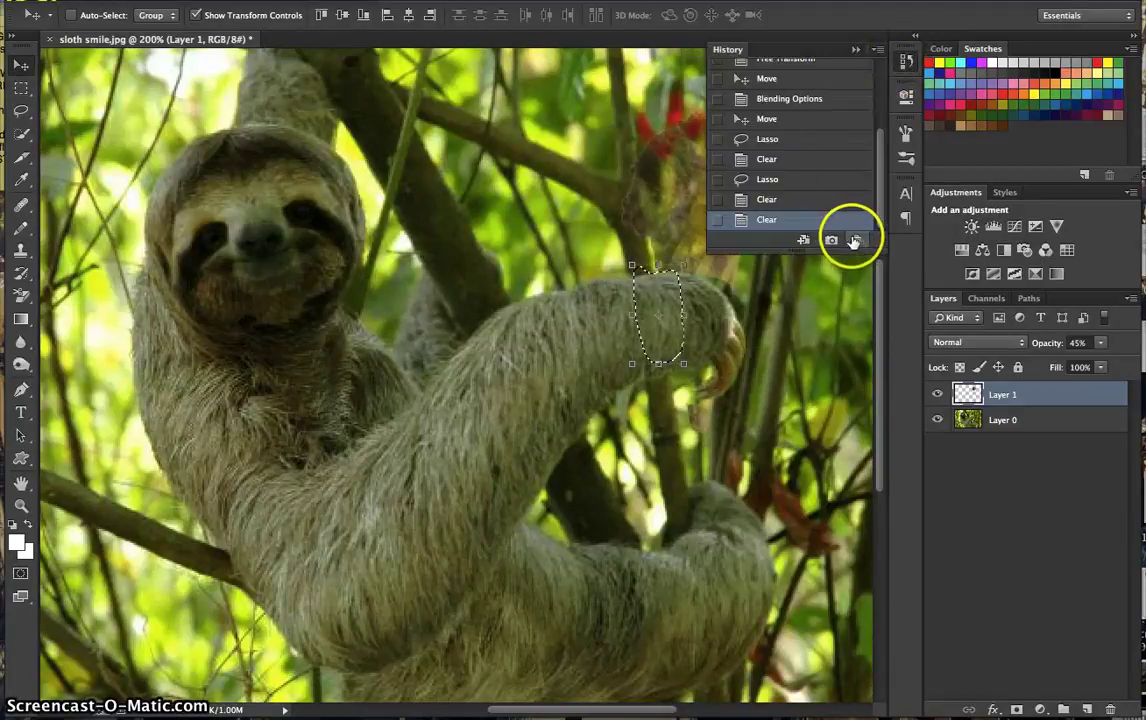
pyautogui.click(763, 48)
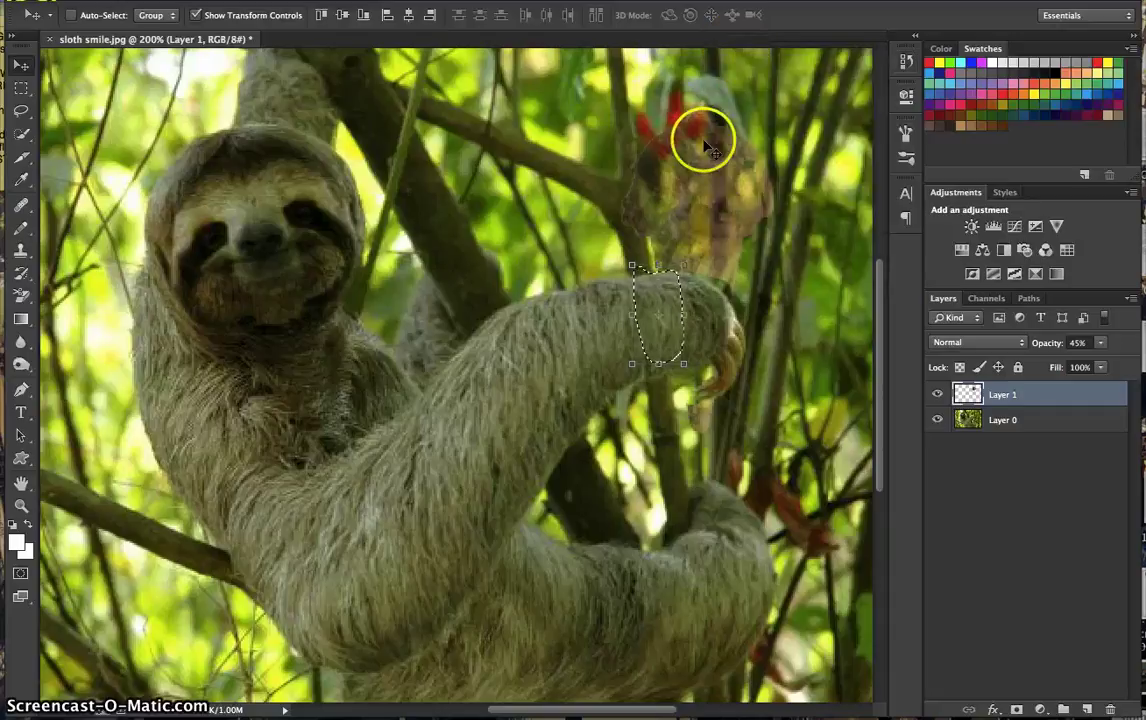
# Move the leftover pixels in the wrist selection down along the sloth's arm on Layer 1.
pyautogui.moveTo(661, 308); pyautogui.dragTo(569, 421)
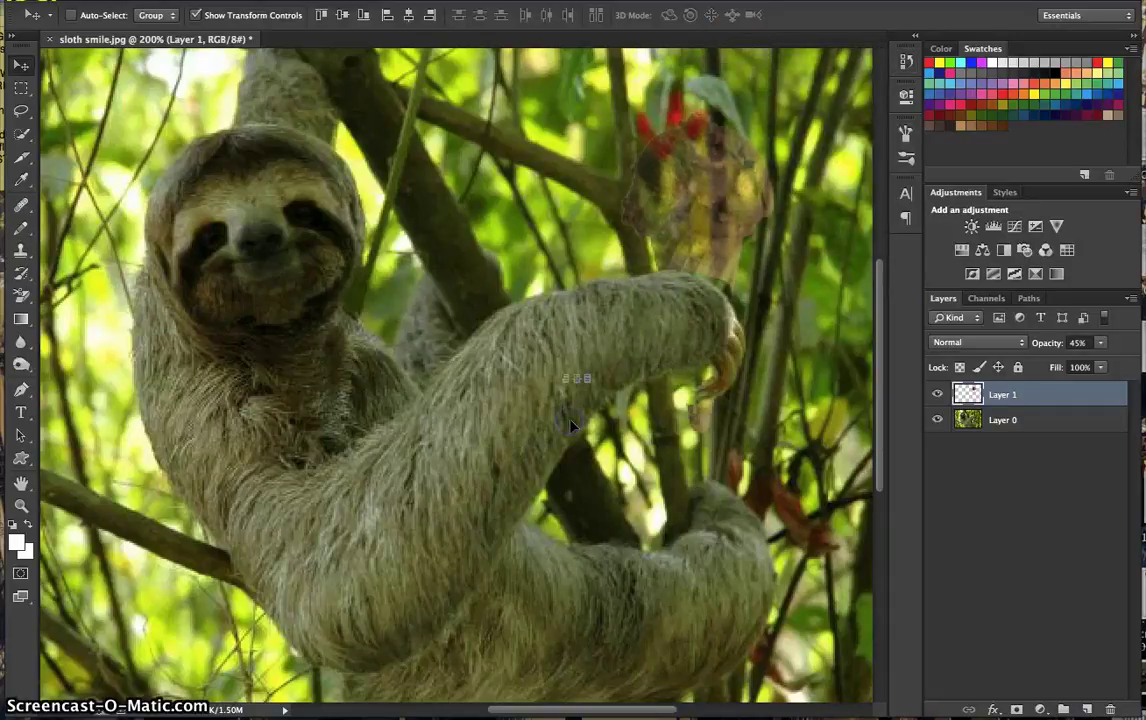
pyautogui.moveTo(948, 396)
pyautogui.mouseDown()
pyautogui.moveTo(965, 425)
pyautogui.moveTo(885, 350)
pyautogui.mouseUp()
pyautogui.click(698, 417)
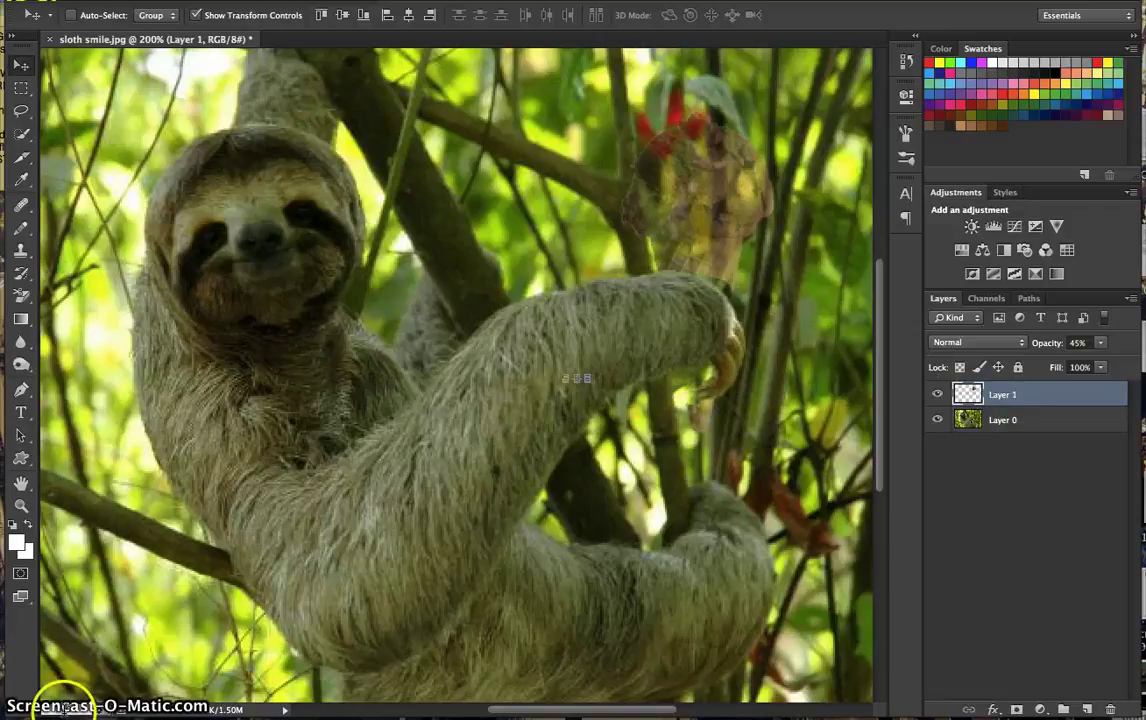
pyautogui.moveTo(421, 700)
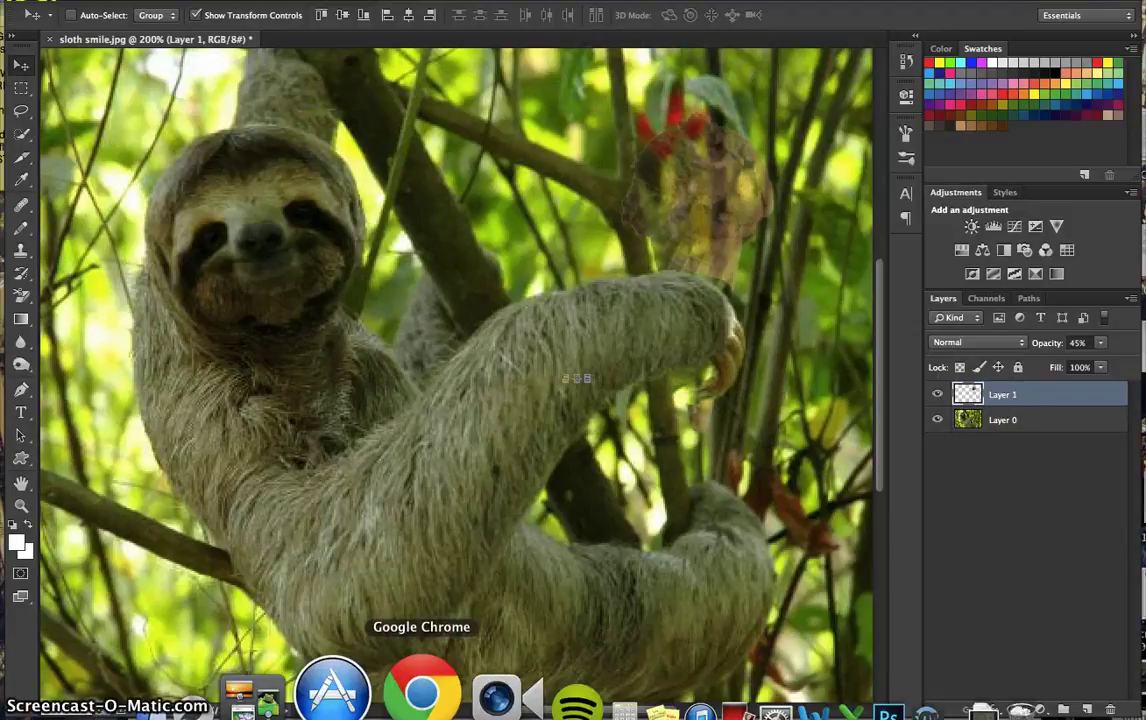
pyautogui.press('super+minus')
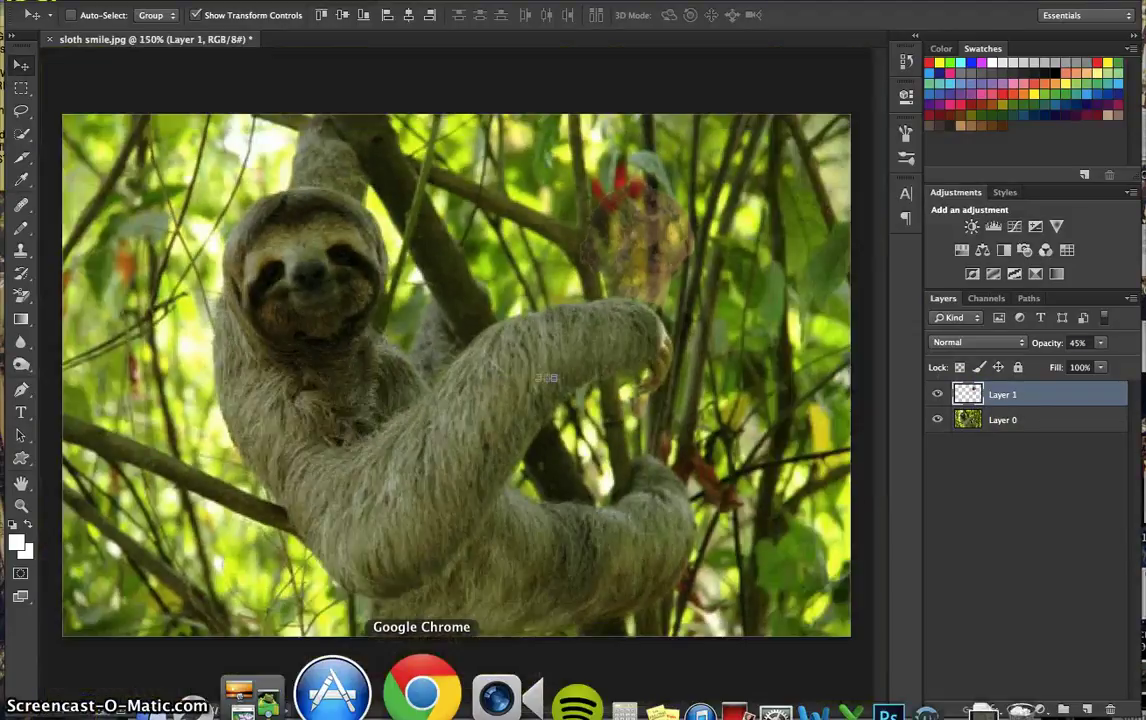
# Stretch the leftover selected pixels to 1550% height and move them off the sloth's arm onto the foliage beside it.
pyautogui.click(646, 232)
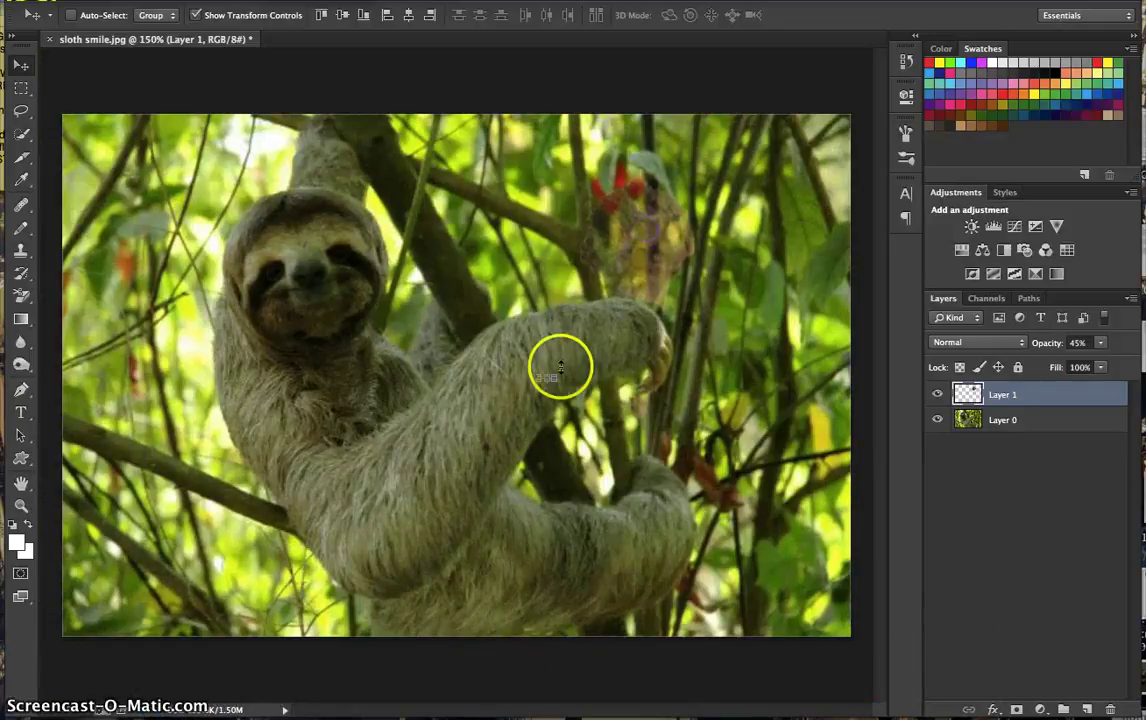
pyautogui.moveTo(546, 380); pyautogui.dragTo(714, 420)
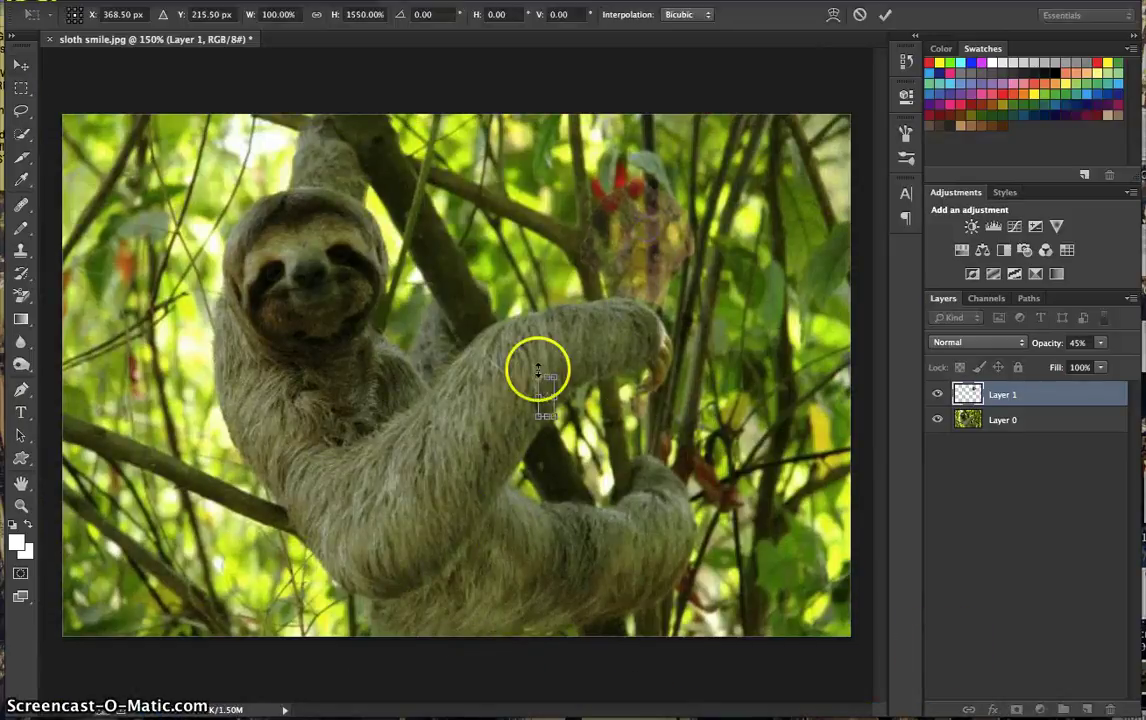
pyautogui.press('Return')
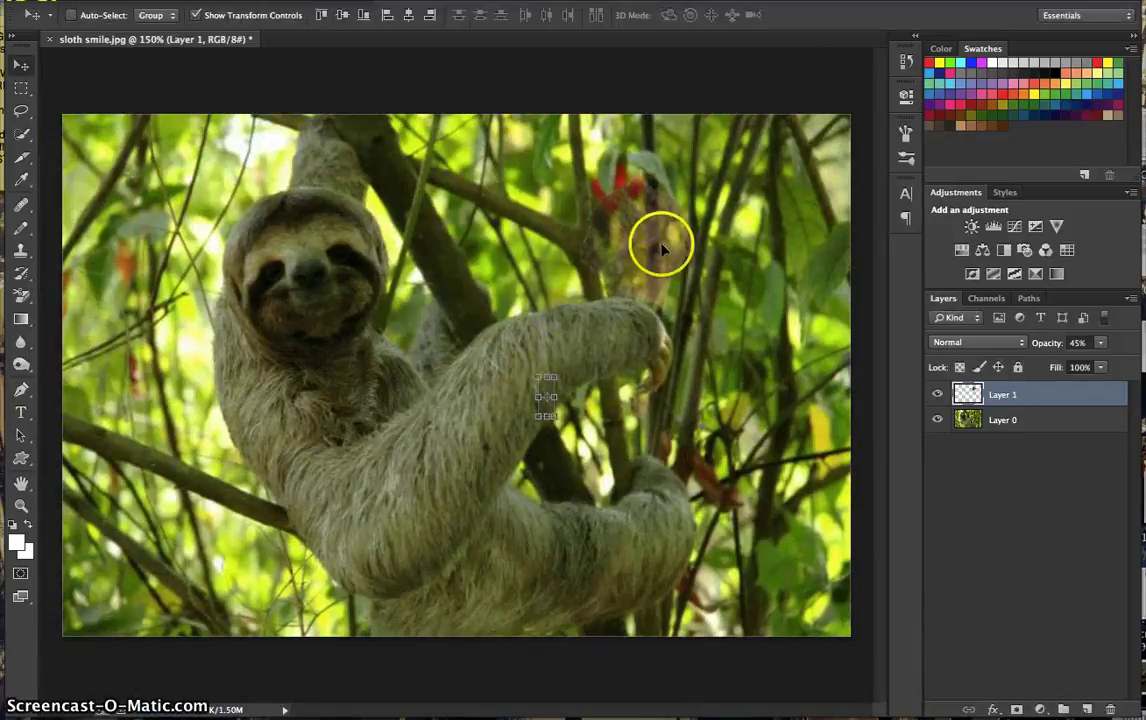
pyautogui.click(628, 411)
pyautogui.moveTo(545, 404); pyautogui.dragTo(783, 450)
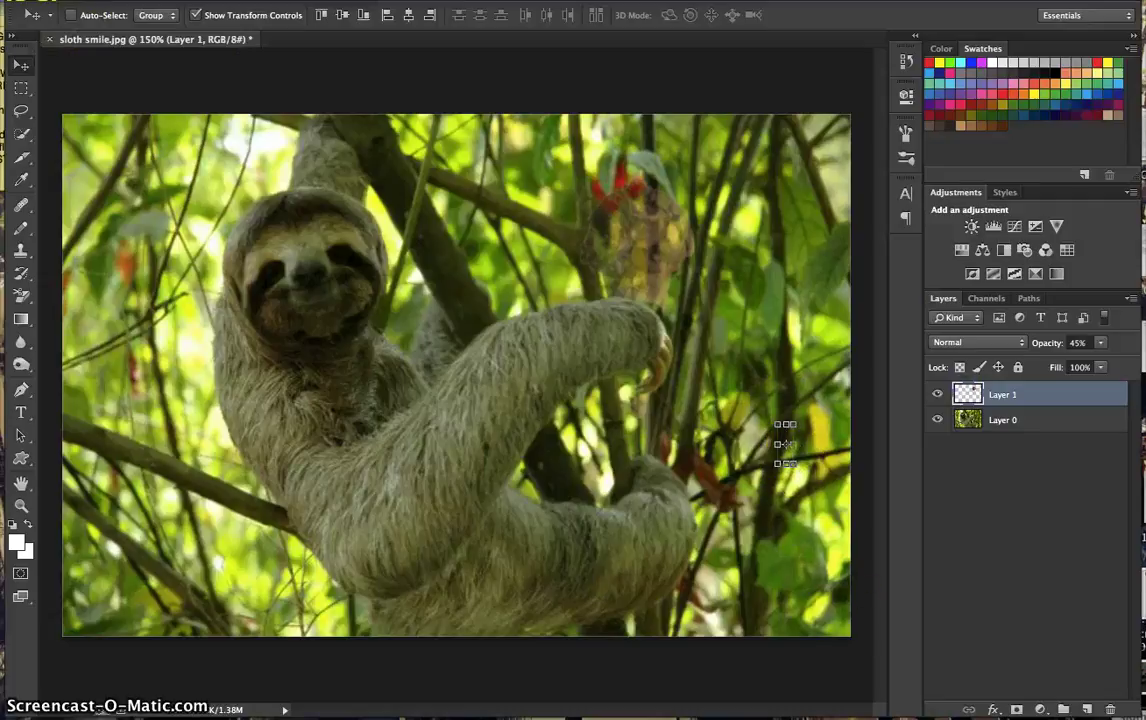
# Clear the selection and nudge the see-through cone slightly left and down over the sloth's hand.
pyautogui.click(314, 0)
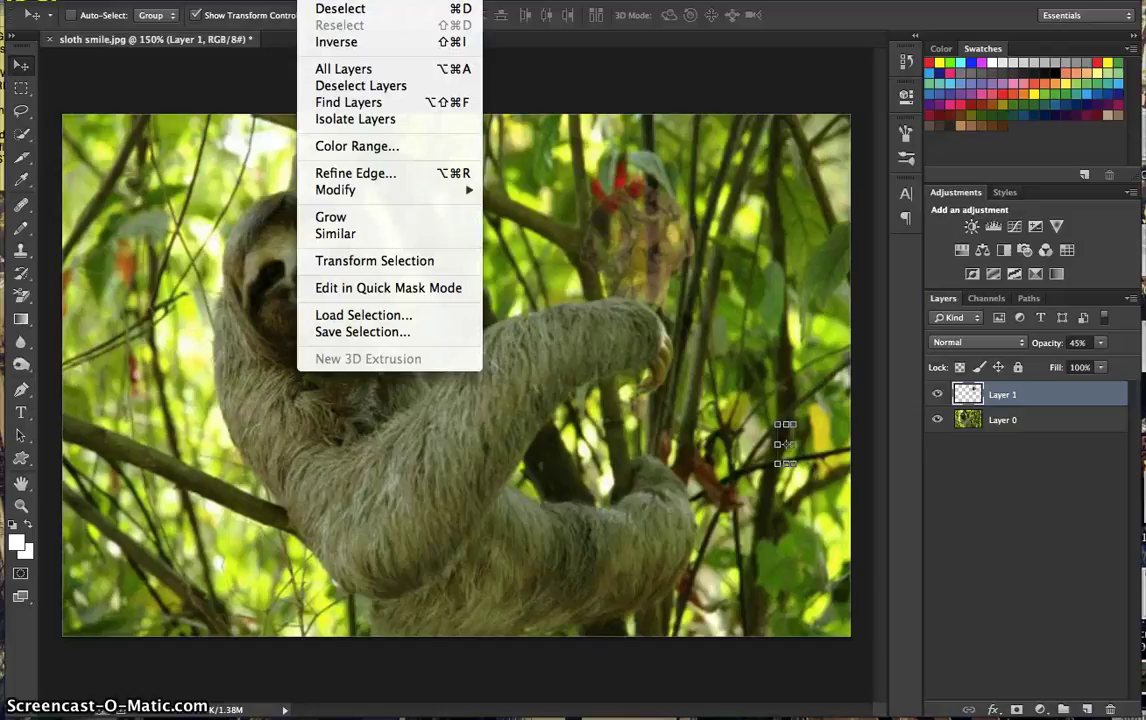
pyautogui.click(355, 9)
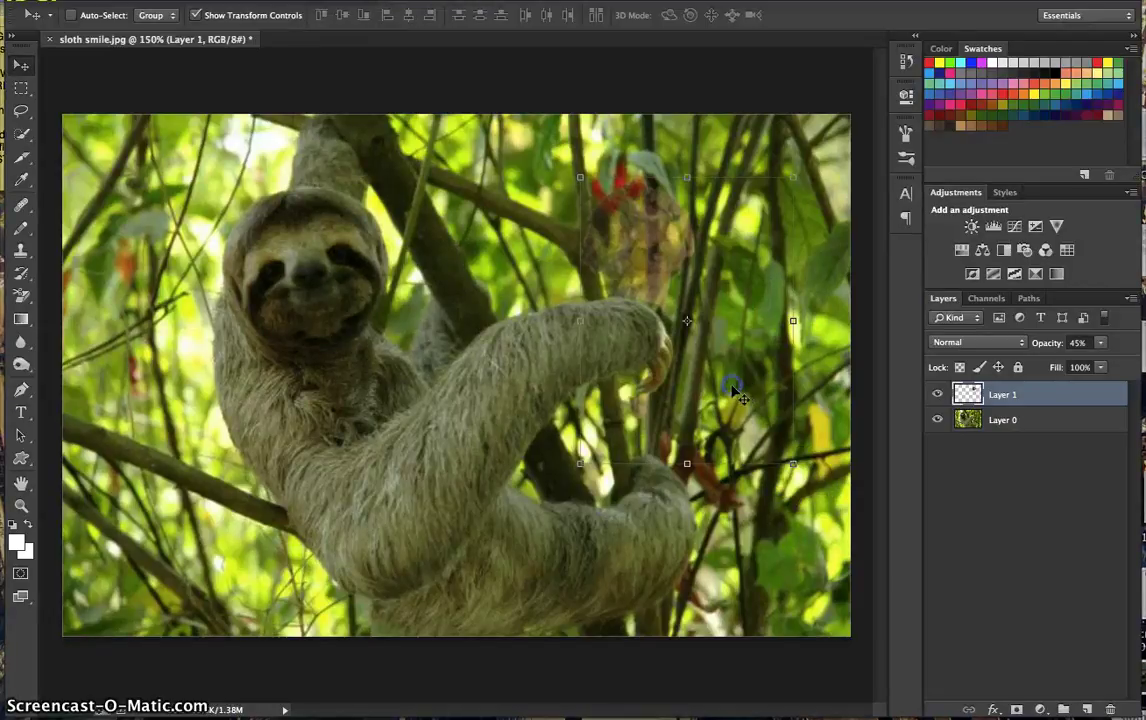
pyautogui.moveTo(673, 234)
pyautogui.mouseDown()
pyautogui.moveTo(647, 250)
pyautogui.moveTo(670, 238)
pyautogui.moveTo(657, 231)
pyautogui.moveTo(665, 240)
pyautogui.mouseUp()
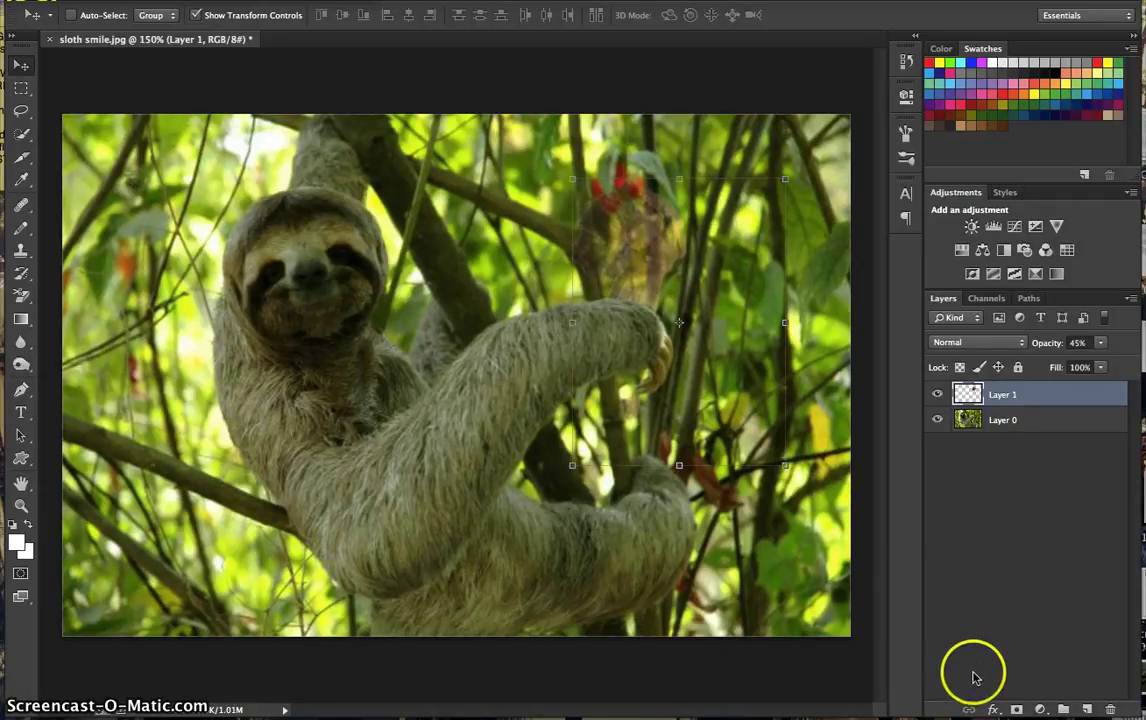
# Restore Layer 1's opacity to 100% in its blending options.
pyautogui.click(997, 708)
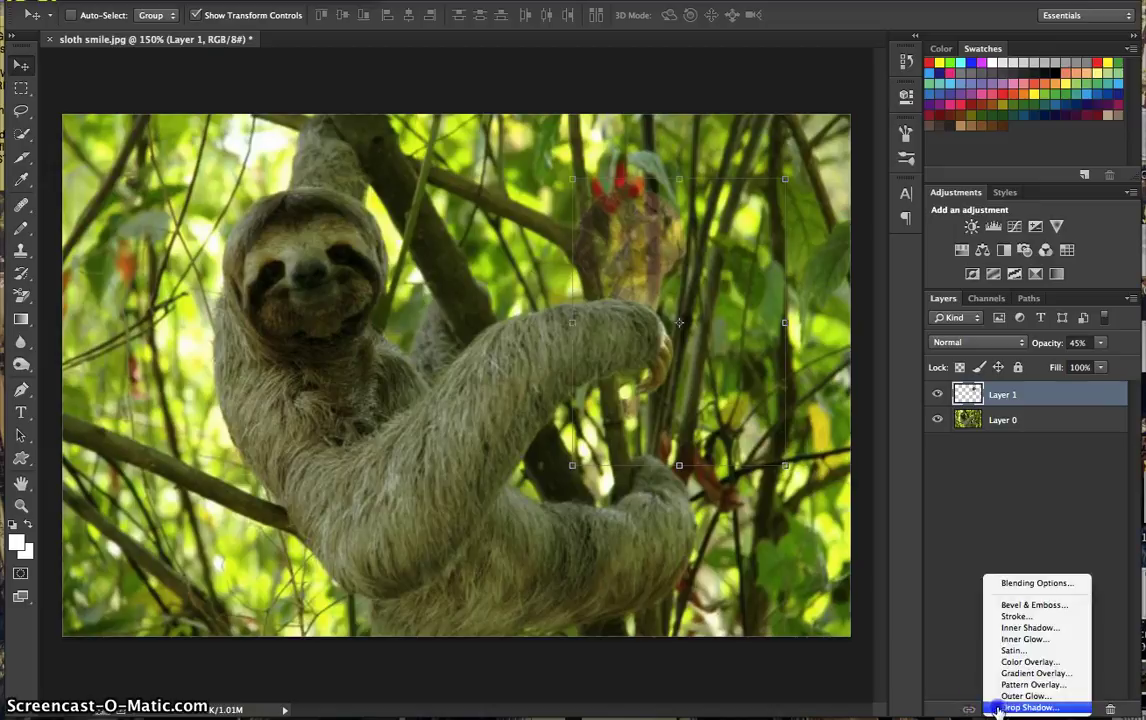
pyautogui.click(999, 584)
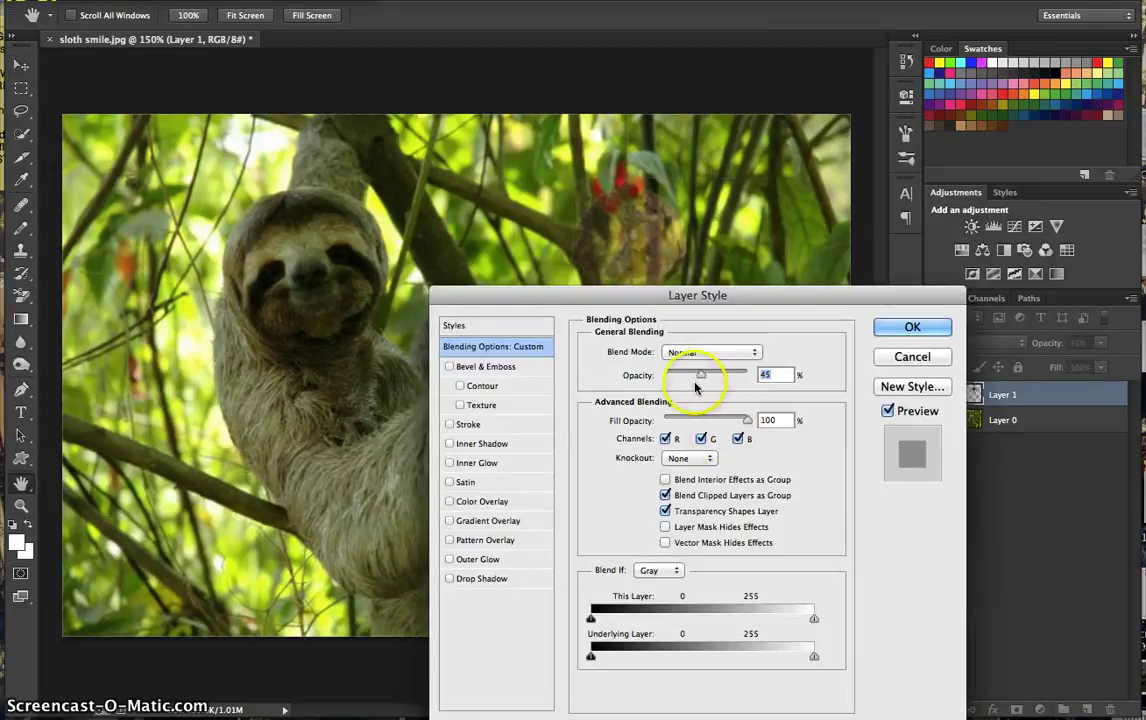
pyautogui.moveTo(703, 380); pyautogui.dragTo(757, 376)
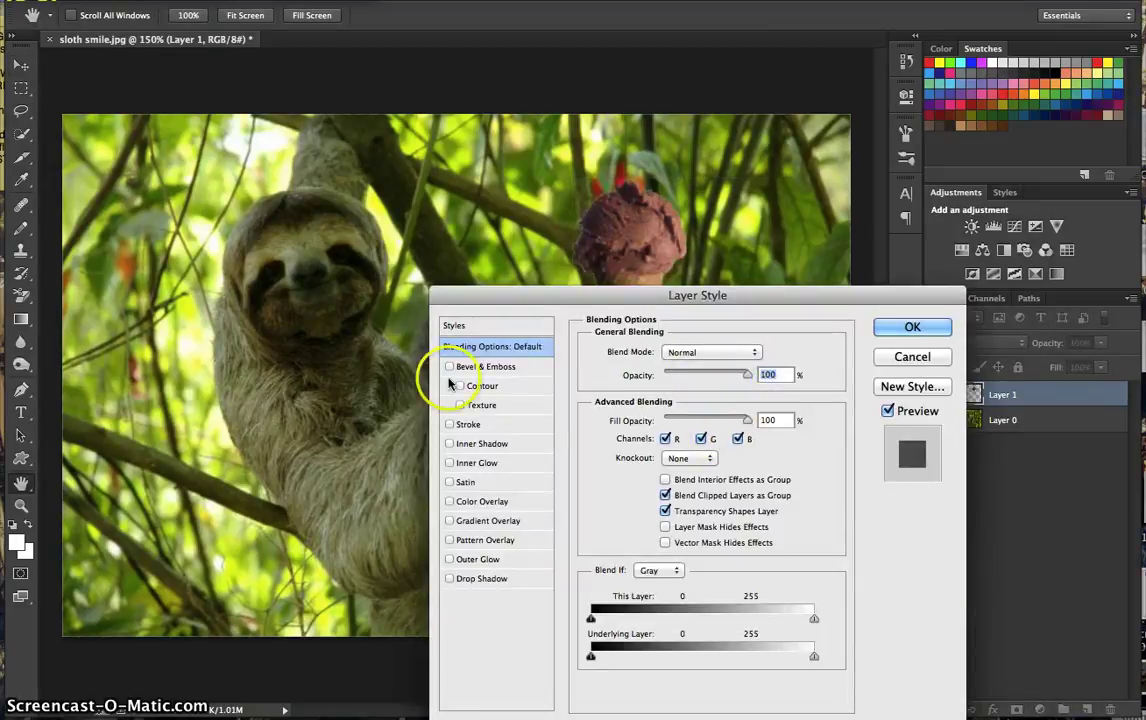
pyautogui.click(893, 329)
pyautogui.press('v')
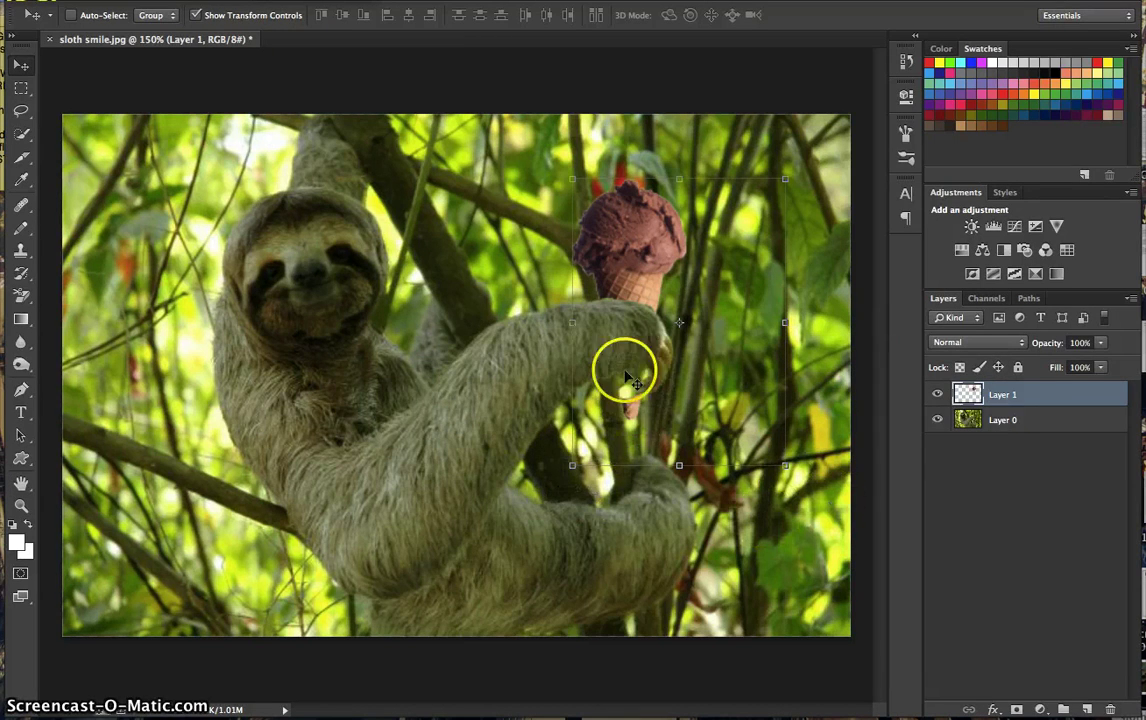
# Bring up the ice-cream-cone.jpg window and outline the lower part of the waffle cone with the Lasso tool.
pyautogui.hotkey('ctrl', 'Up')
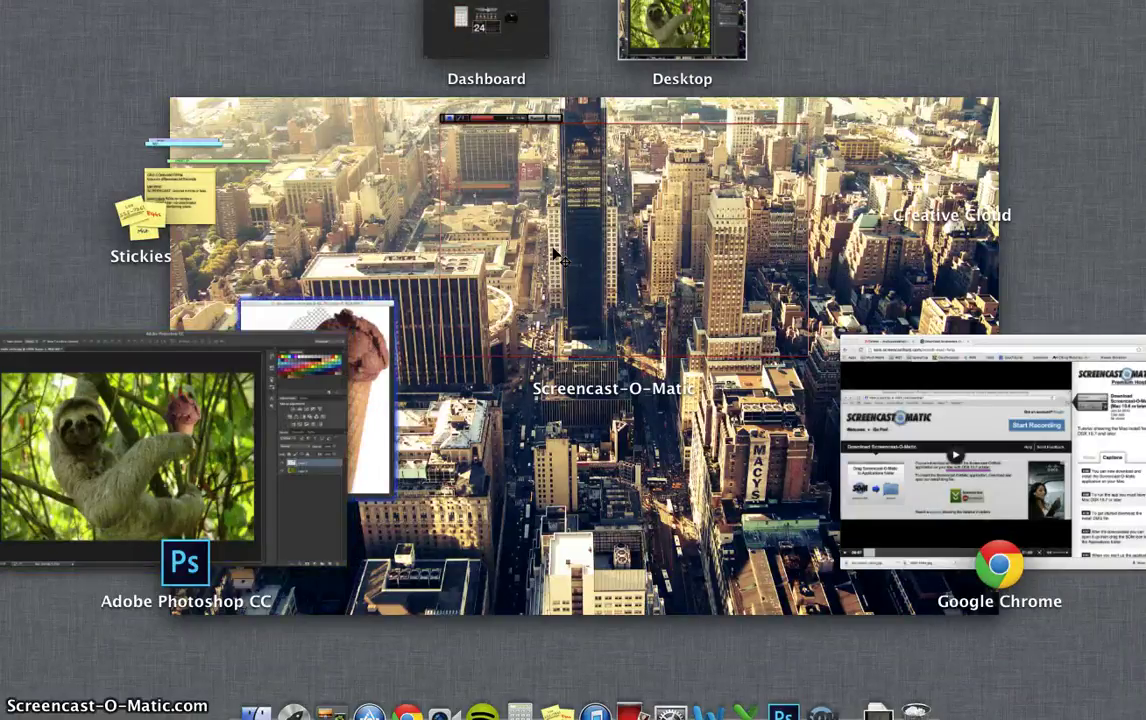
pyautogui.click(294, 310)
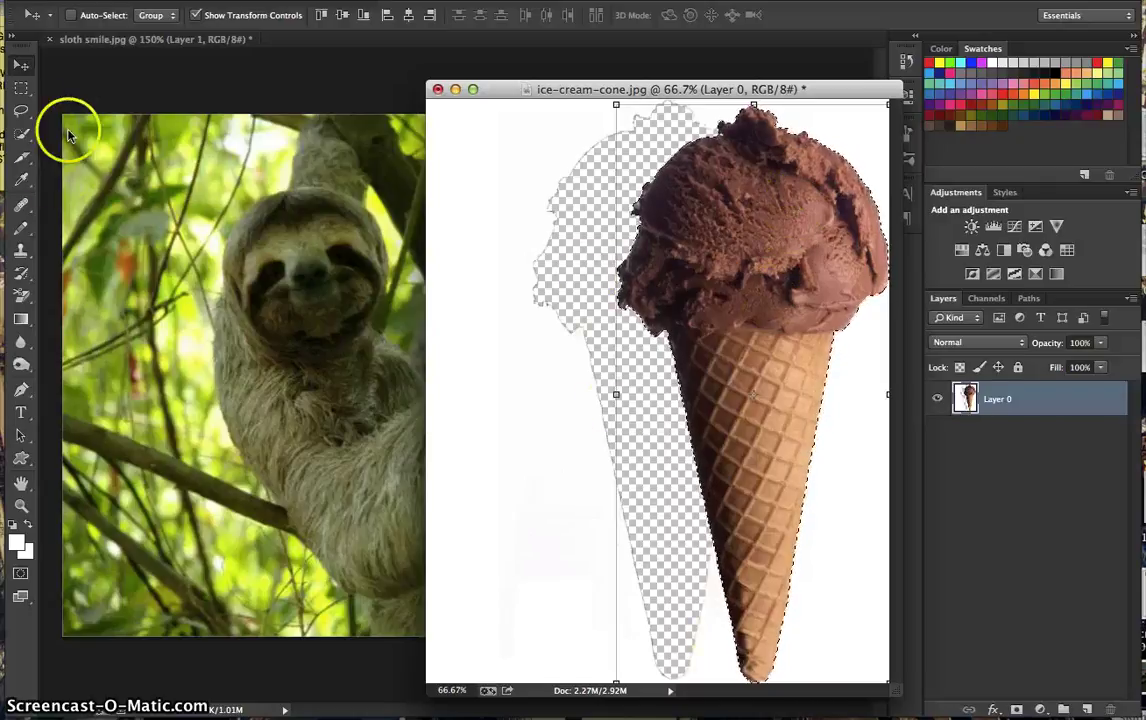
pyautogui.click(20, 114)
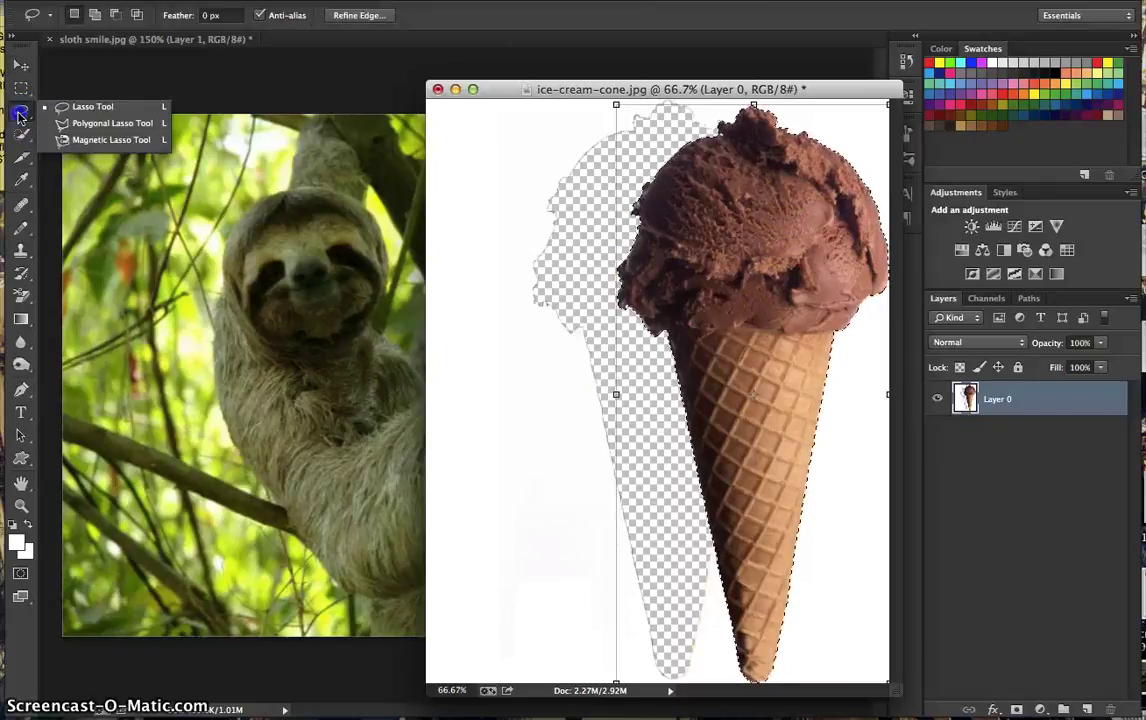
pyautogui.click(92, 106)
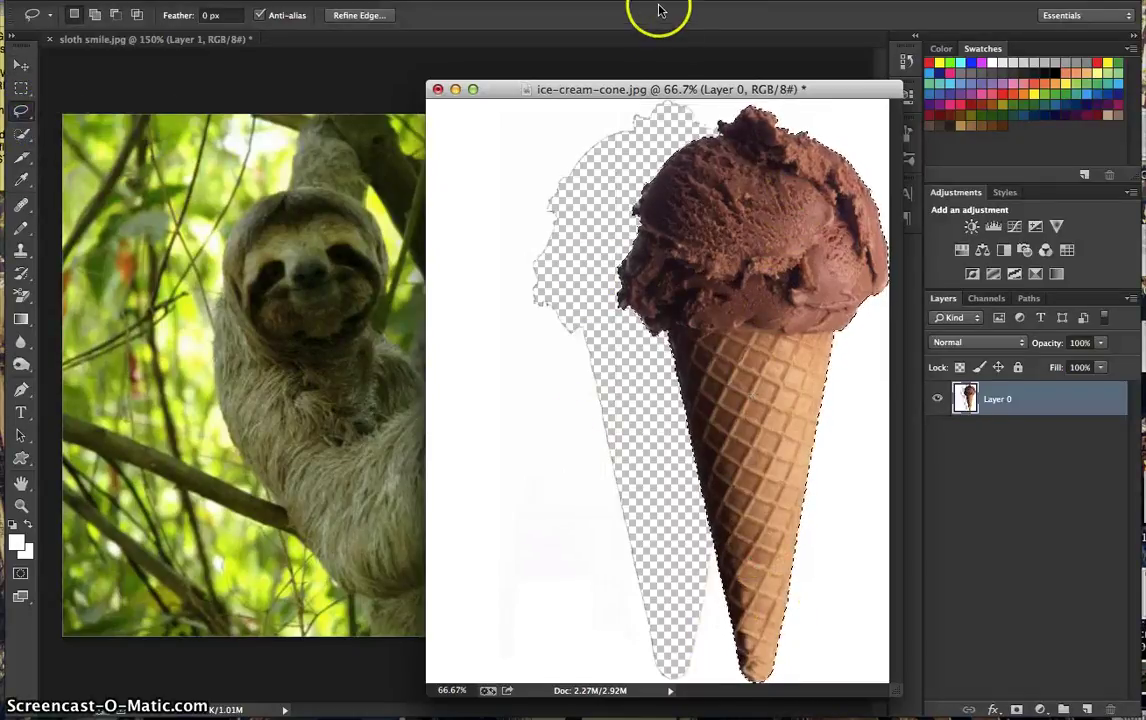
pyautogui.moveTo(703, 499); pyautogui.dragTo(787, 527)
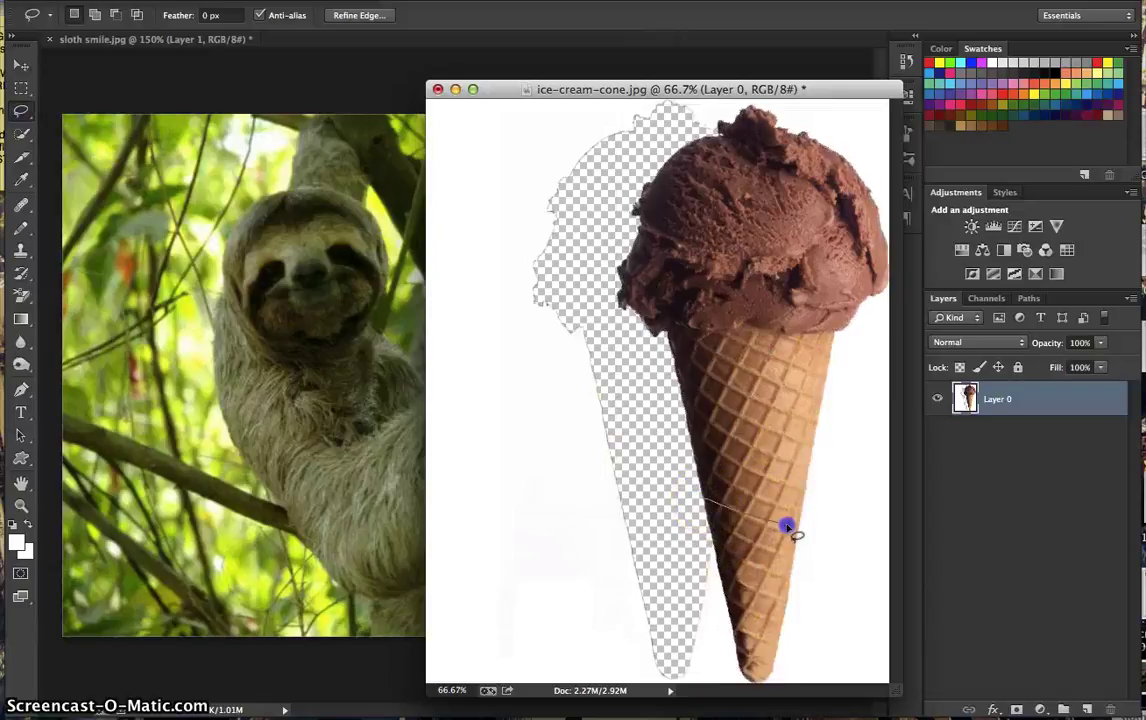
pyautogui.moveTo(811, 570); pyautogui.dragTo(768, 648)
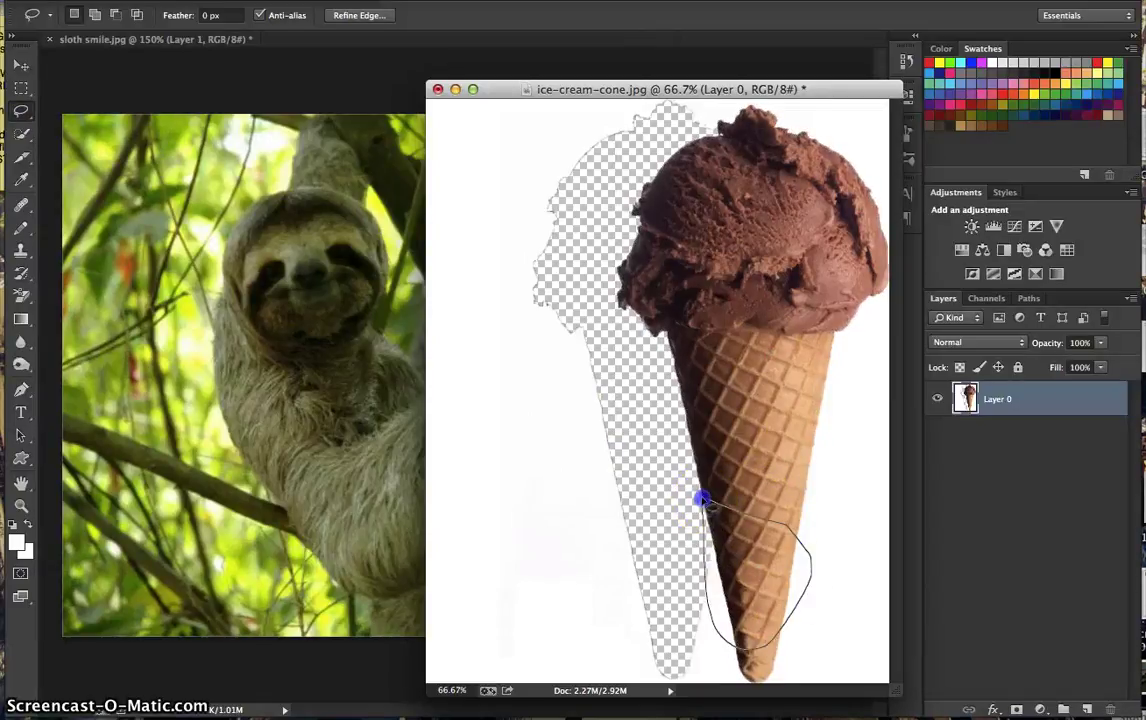
pyautogui.moveTo(703, 498); pyautogui.dragTo(704, 499)
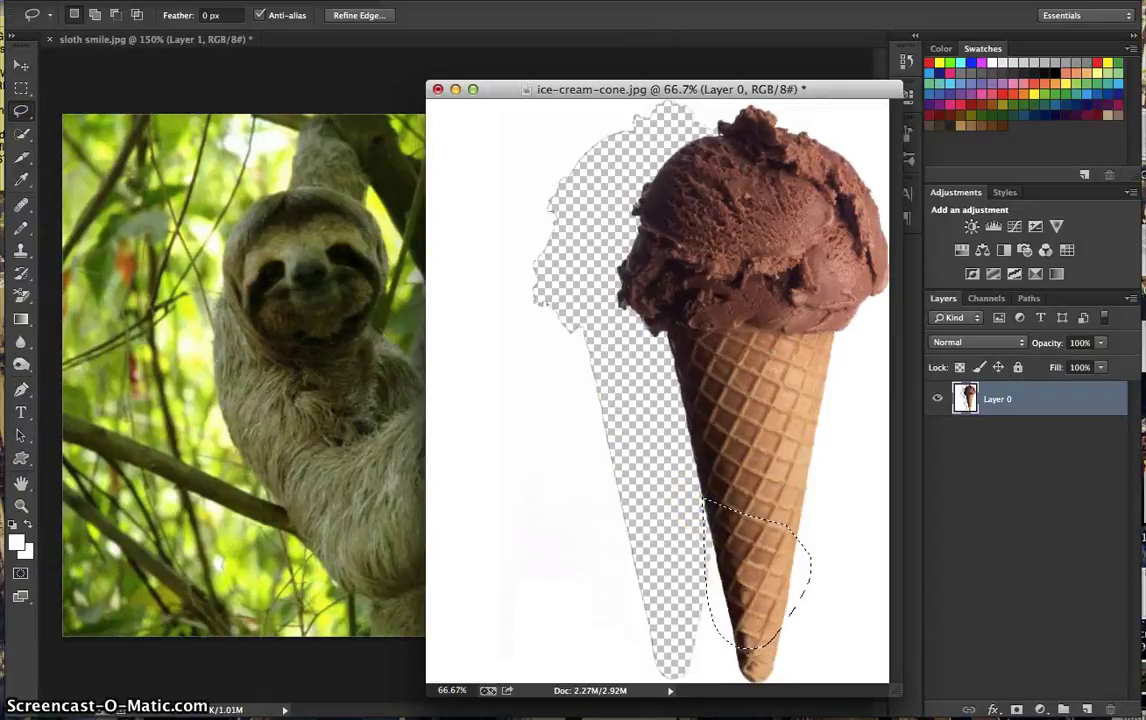
# Move the outlined waffle cone piece into the sloth picture and position it over the sloth's hand.
pyautogui.click(20, 64)
pyautogui.moveTo(733, 566); pyautogui.dragTo(218, 376)
pyautogui.moveTo(290, 437); pyautogui.dragTo(645, 350)
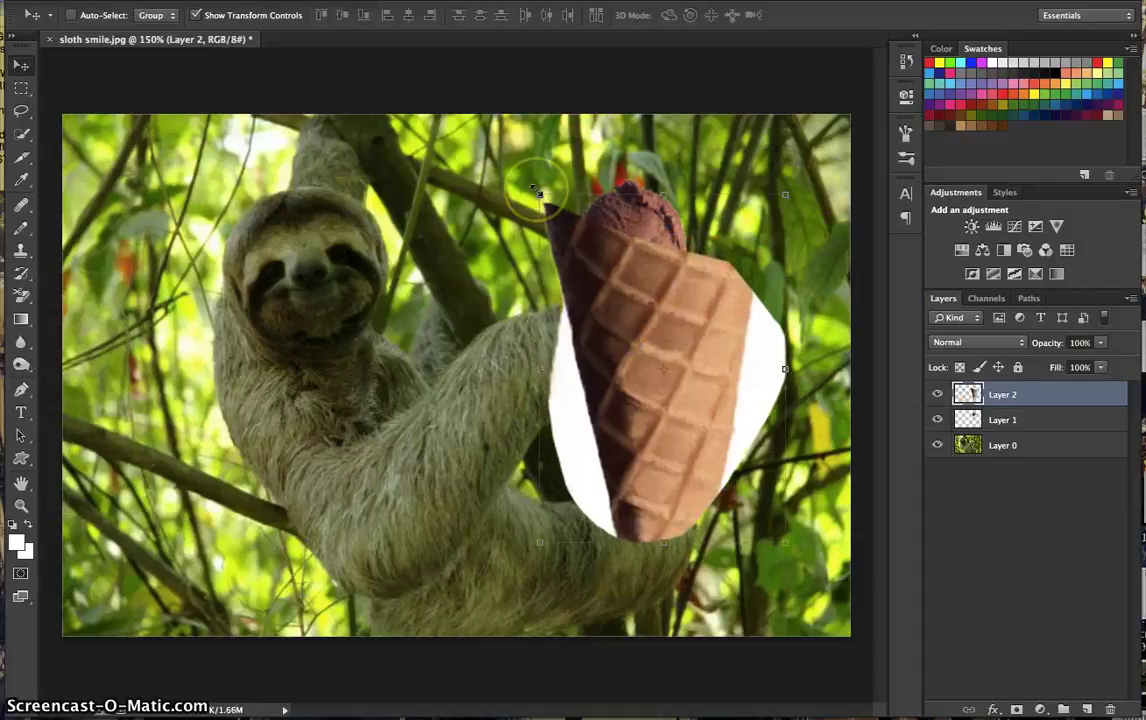
# Scale the waffle piece to about 21.8% and place it over the sloth's hand, bridging the gap in the cone.
pyautogui.moveTo(537, 190); pyautogui.dragTo(757, 442)
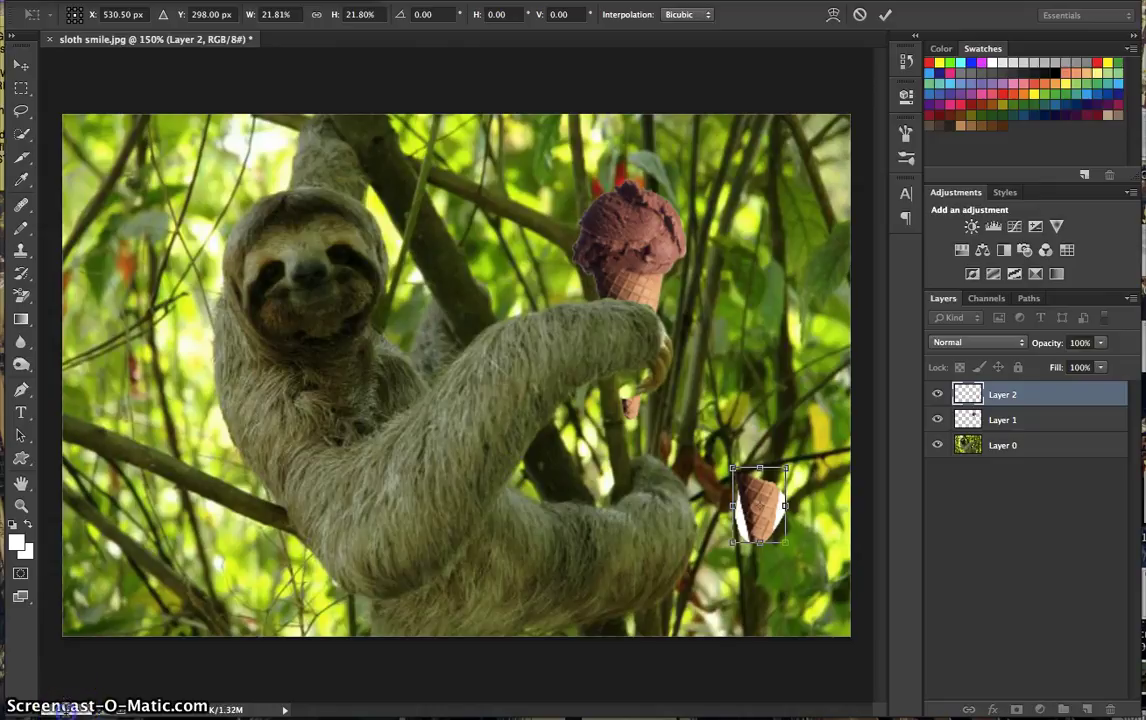
pyautogui.moveTo(480, 718)
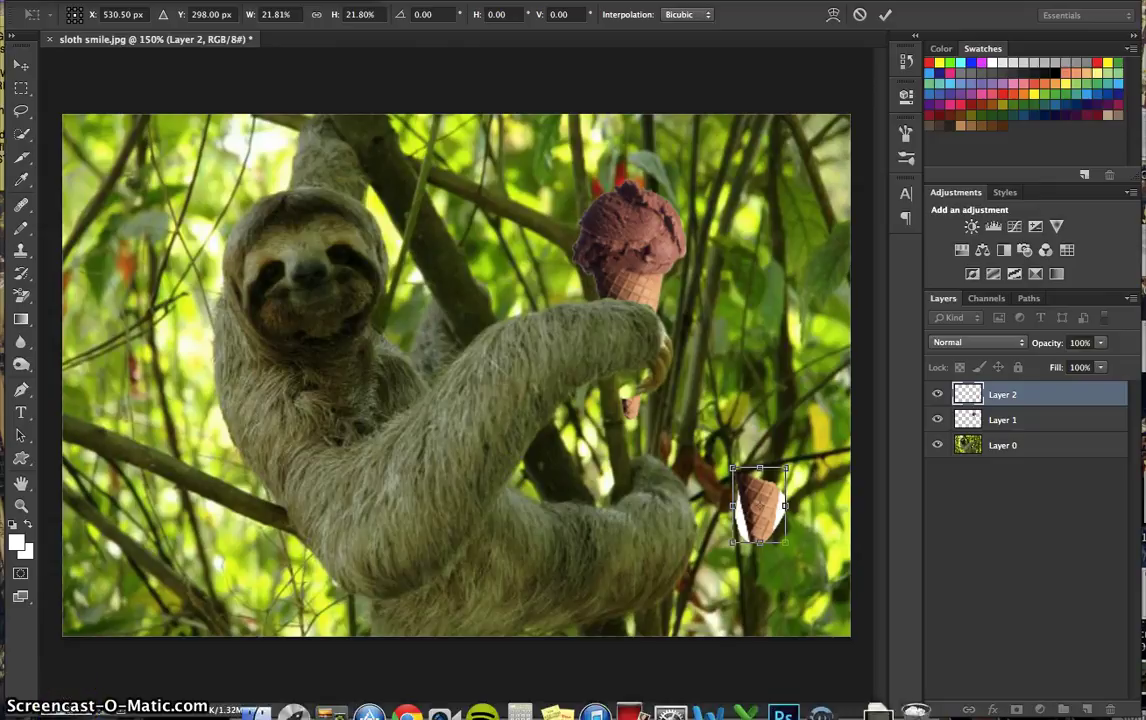
pyautogui.press('super+equal')
pyautogui.hscroll(2, 460, 476)
pyautogui.click(800, 590)
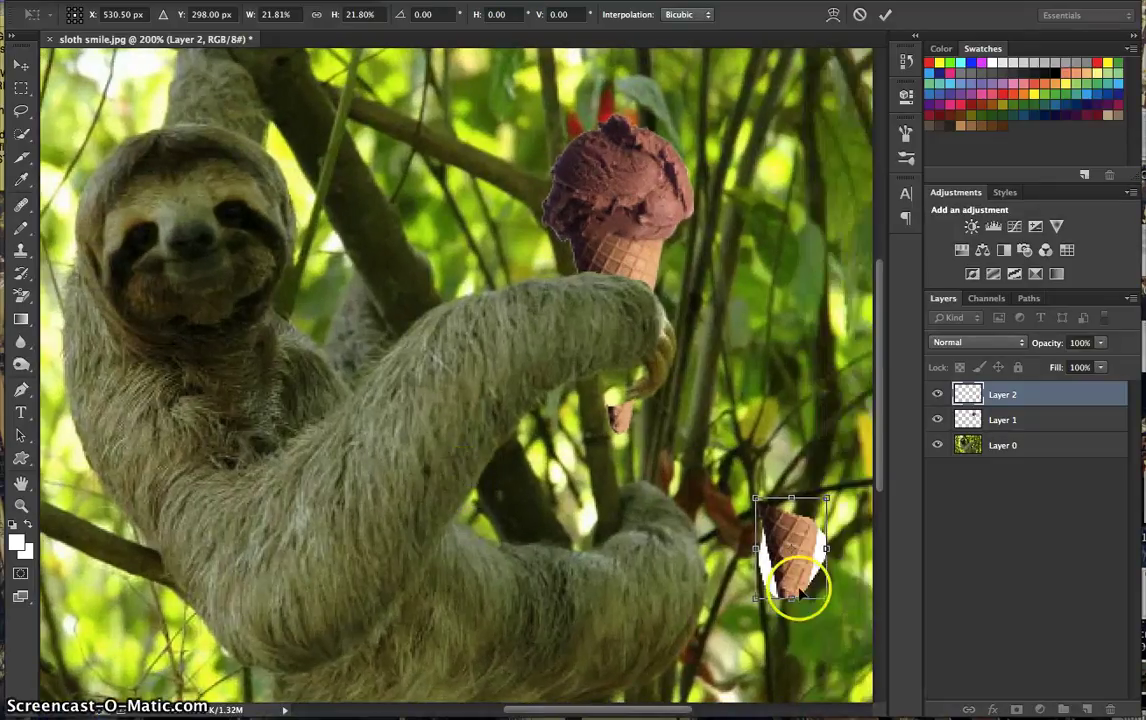
pyautogui.moveTo(800, 590); pyautogui.dragTo(628, 381)
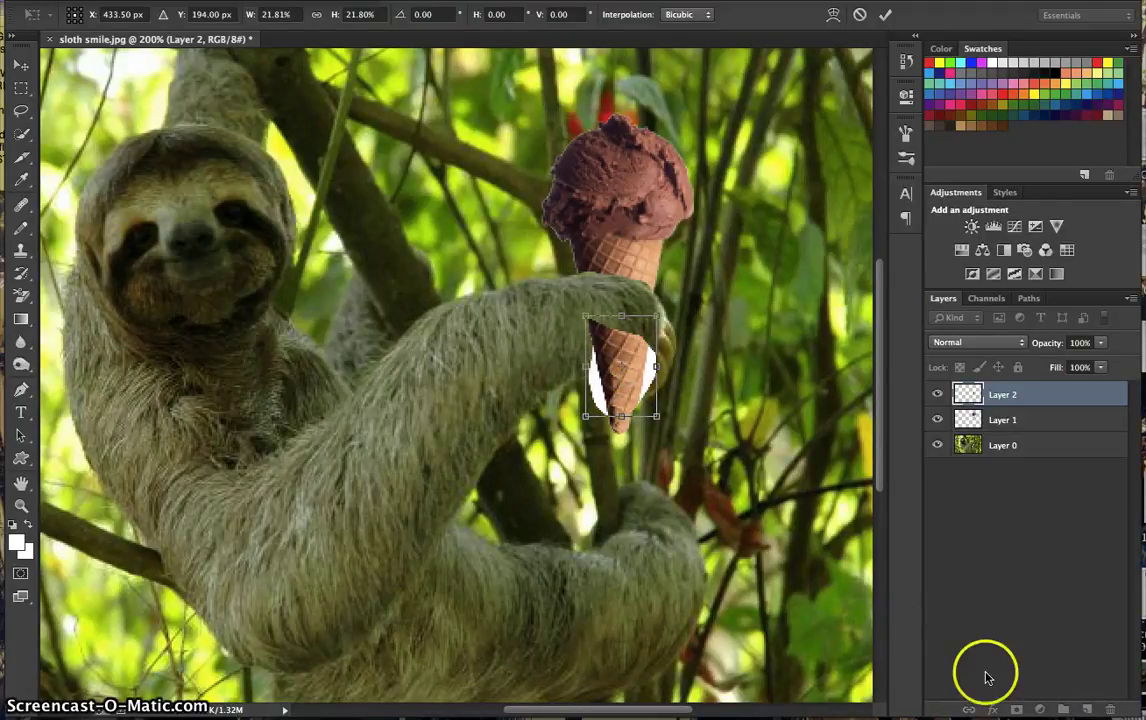
pyautogui.press('Return')
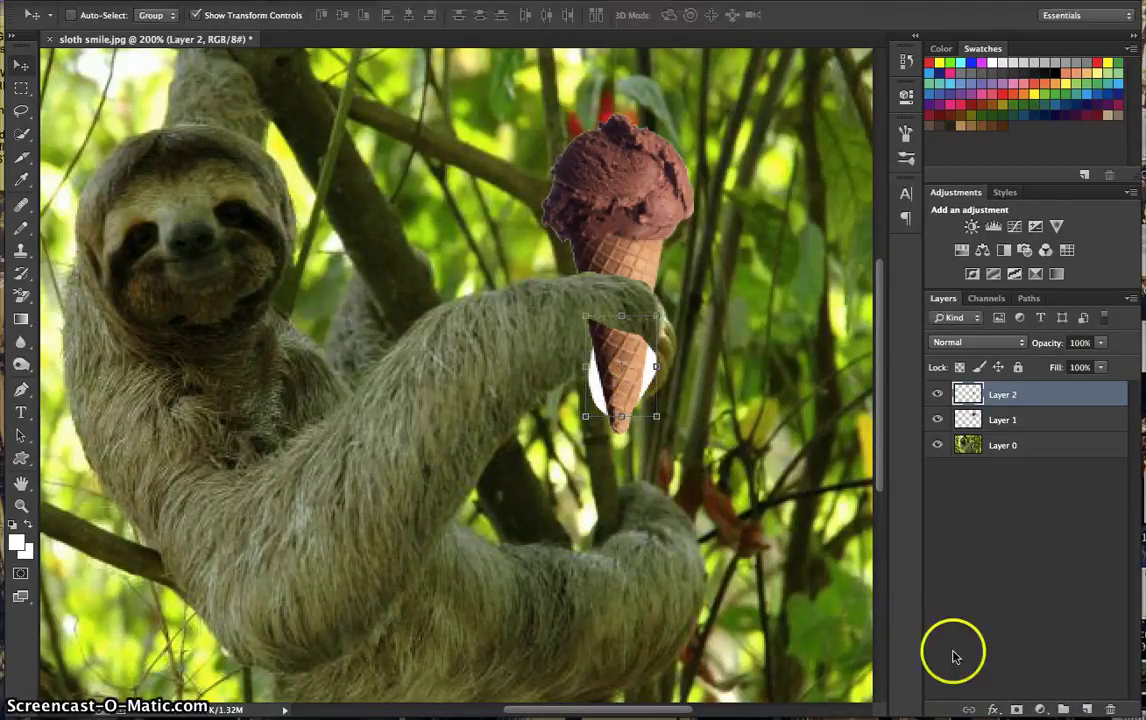
# Lower Layer 2's opacity to 40% in its blending options.
pyautogui.click(993, 709)
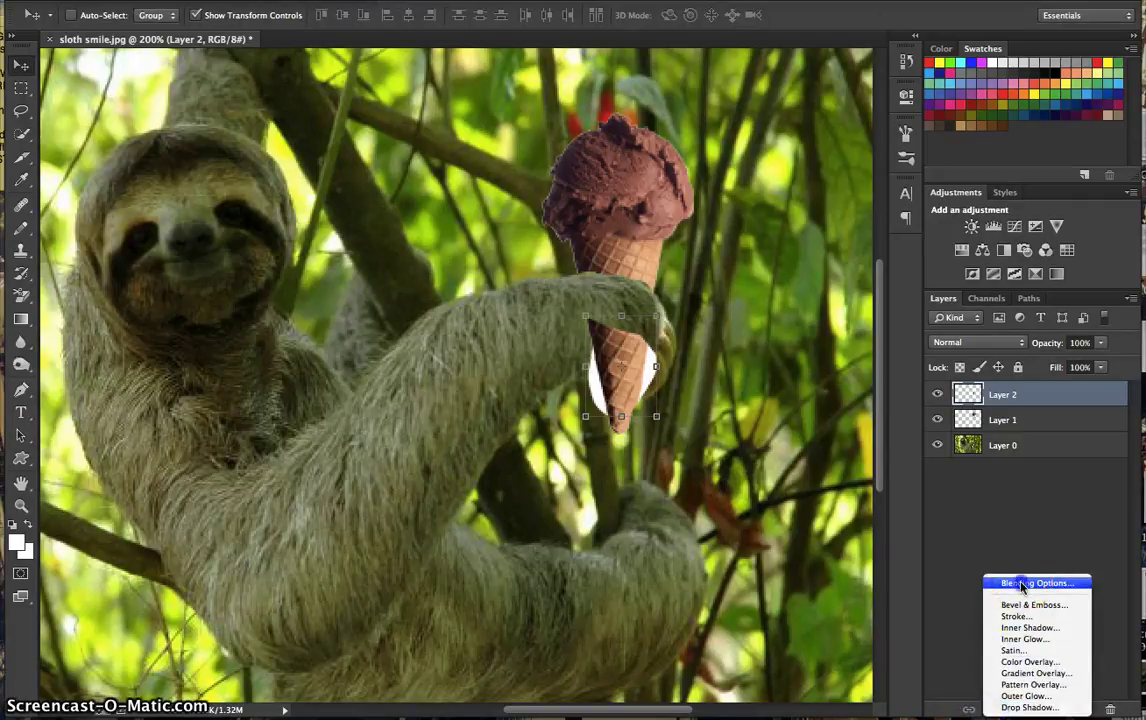
pyautogui.click(1021, 584)
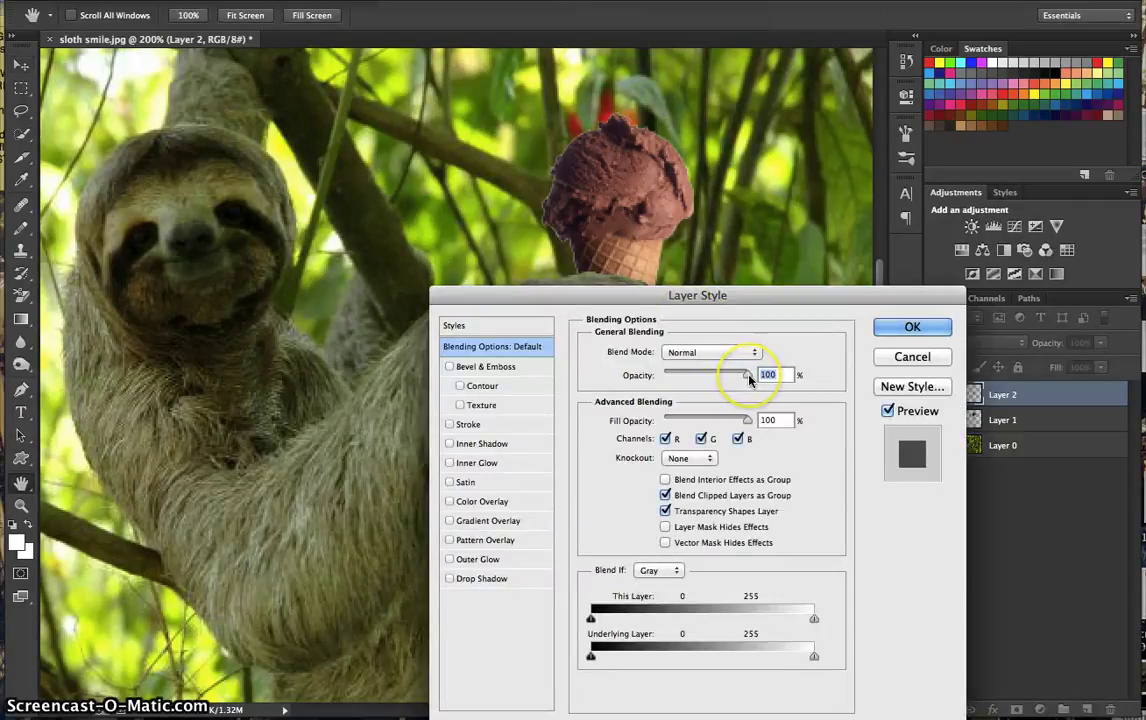
pyautogui.write('40')
pyautogui.press('Return')
pyautogui.press('v')
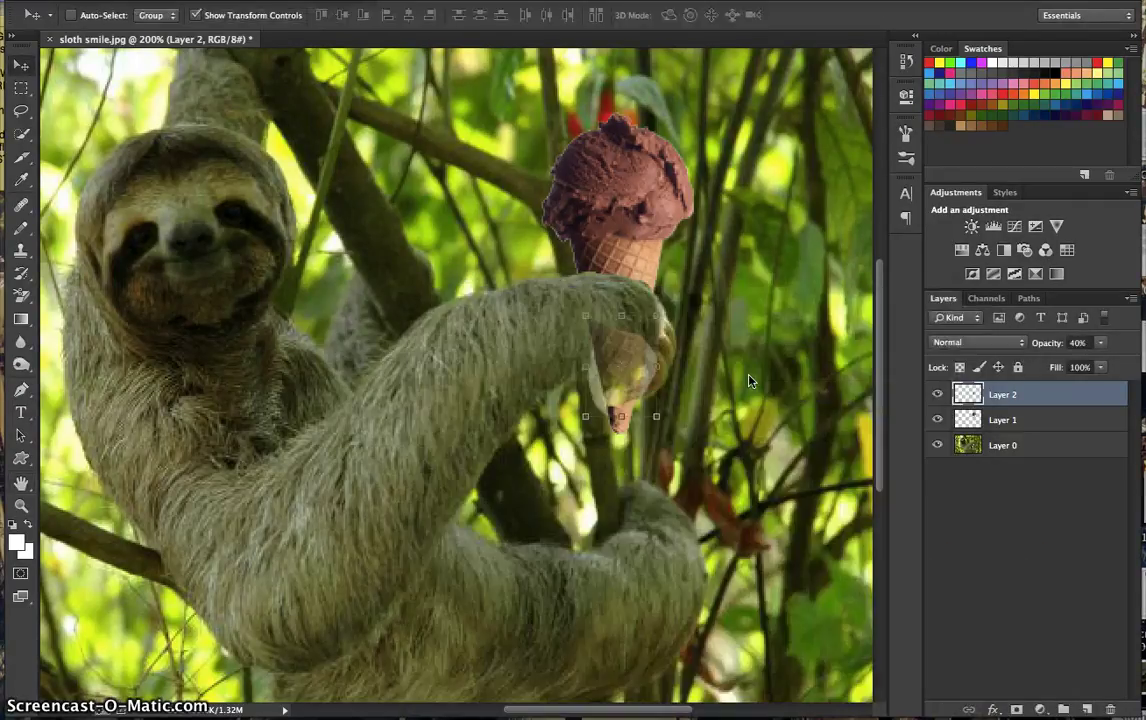
# Shrink the see-through waffle piece to about 95% and nudge it into line with the cone parts above and below the hand.
pyautogui.hotkey('ctrl', 't')
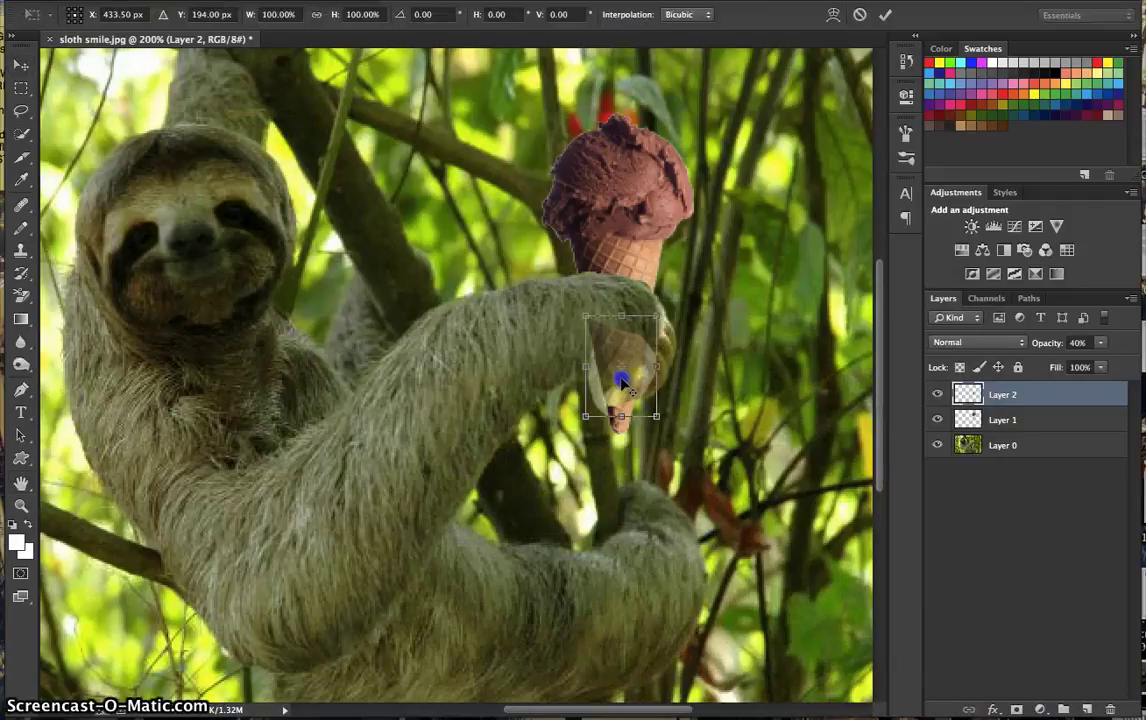
pyautogui.press('Return')
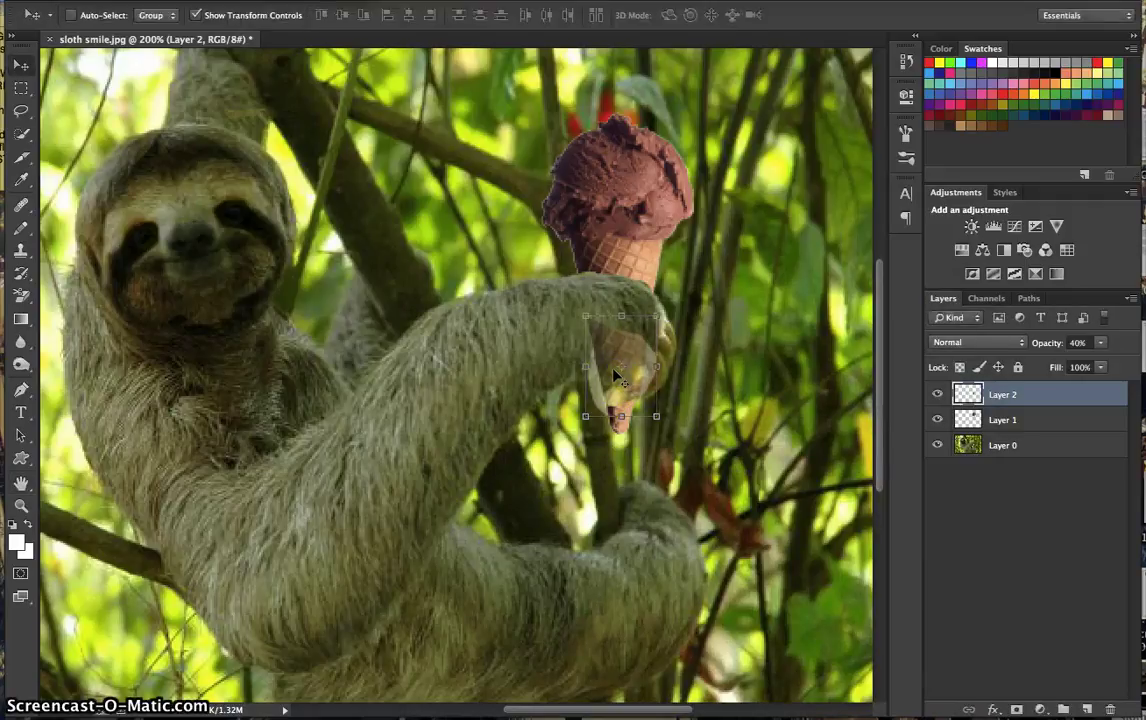
pyautogui.moveTo(620, 386); pyautogui.dragTo(622, 381)
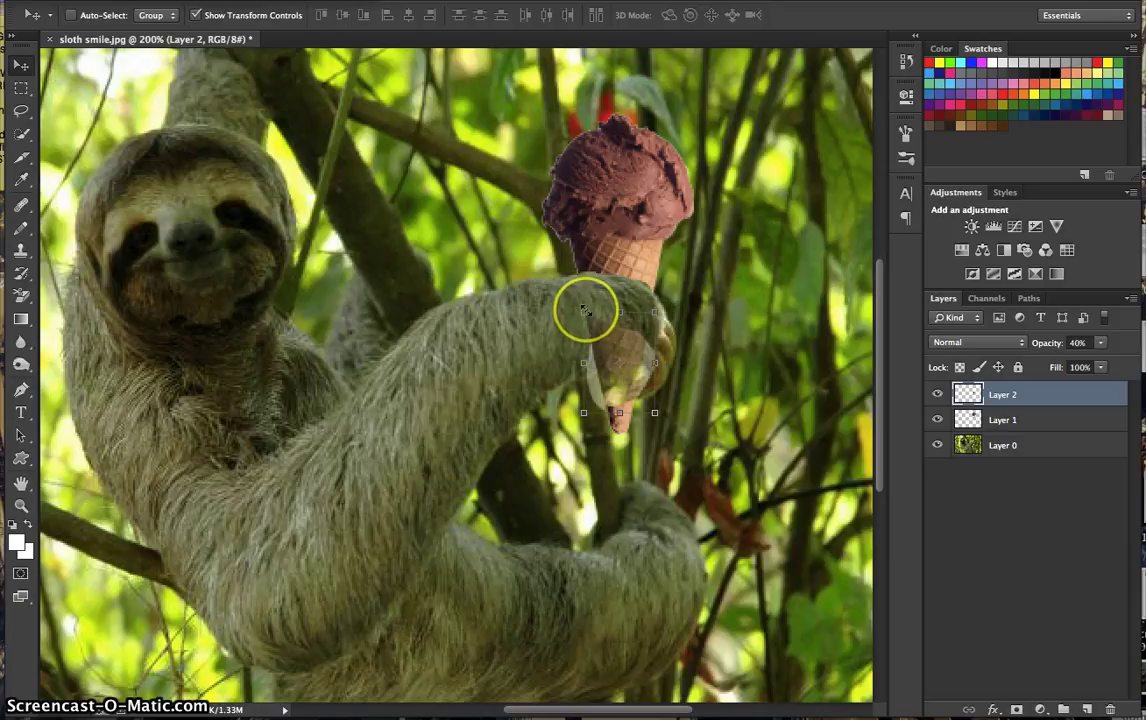
pyautogui.moveTo(585, 310); pyautogui.dragTo(590, 315)
pyautogui.click(632, 383)
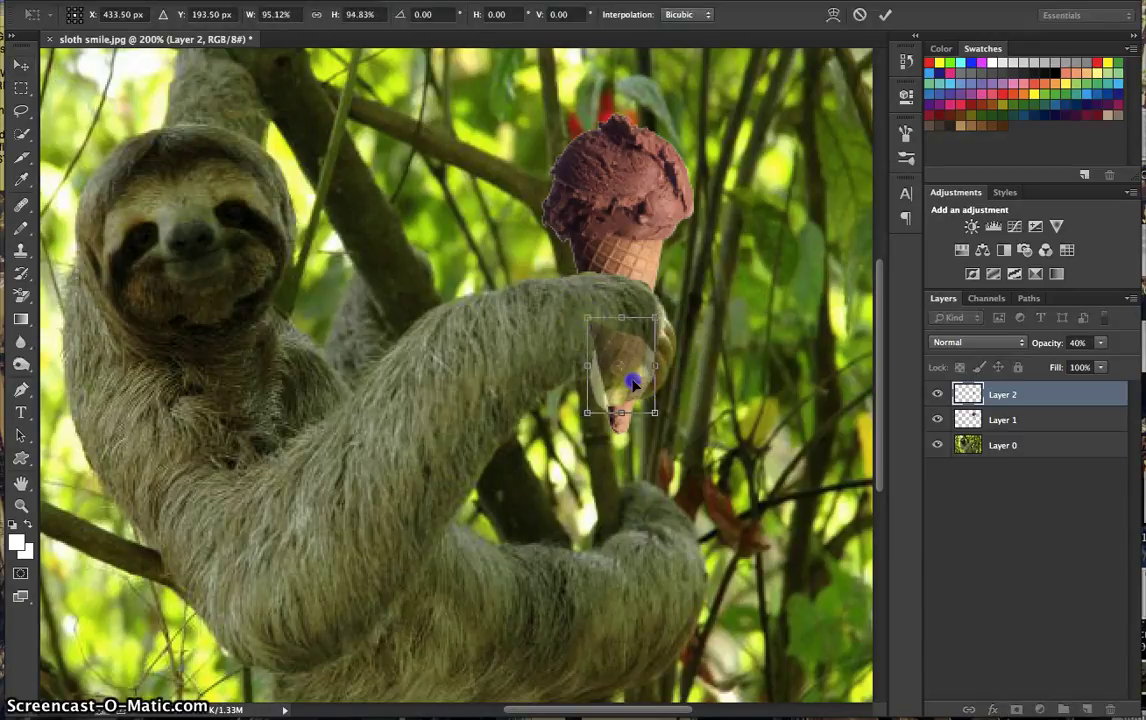
pyautogui.moveTo(624, 381); pyautogui.dragTo(623, 382)
pyautogui.press('Return')
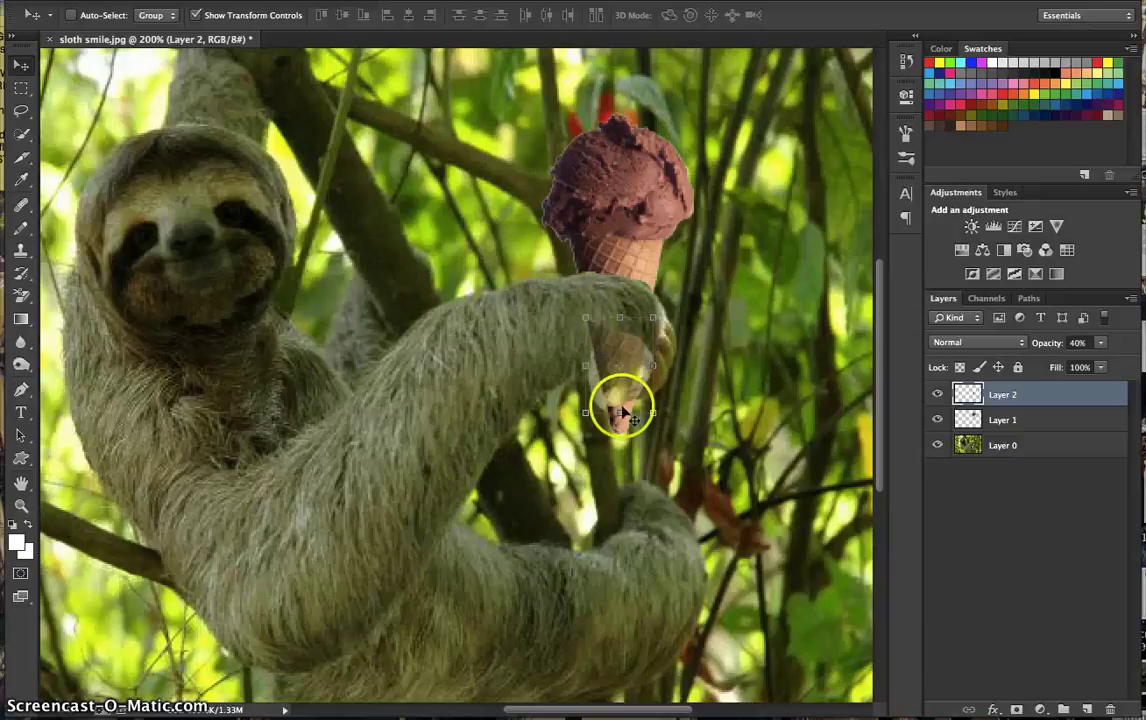
# Raise Layer 2's opacity back to 100% in its blending options.
pyautogui.click(993, 709)
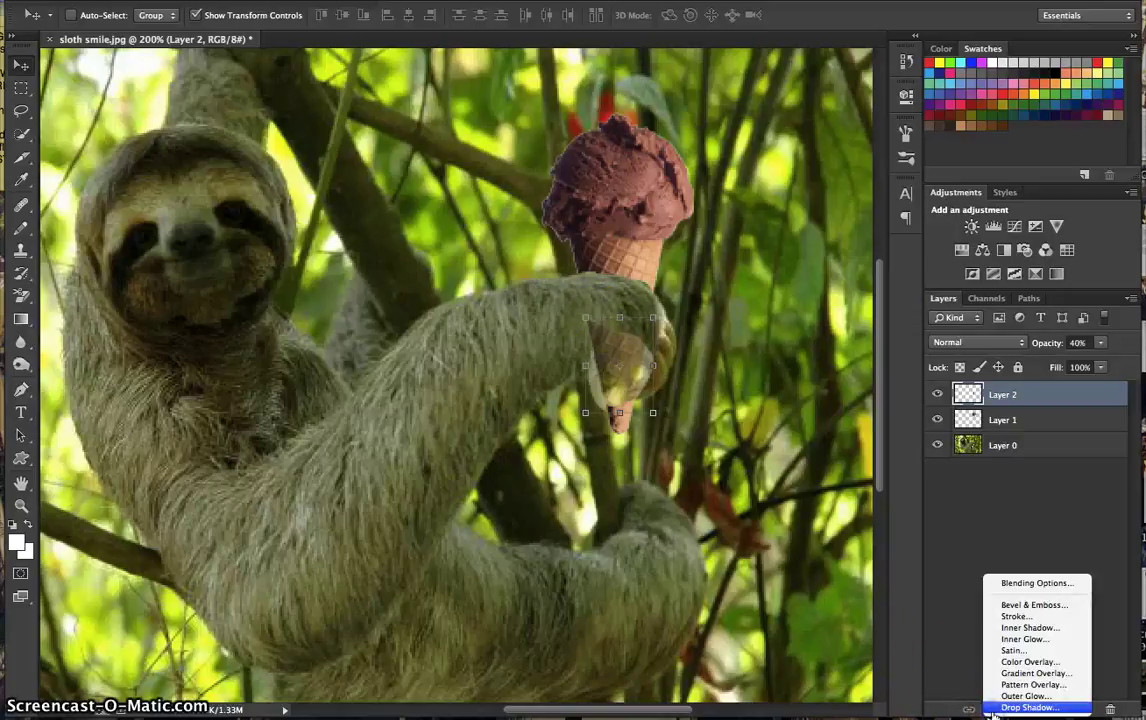
pyautogui.click(1000, 583)
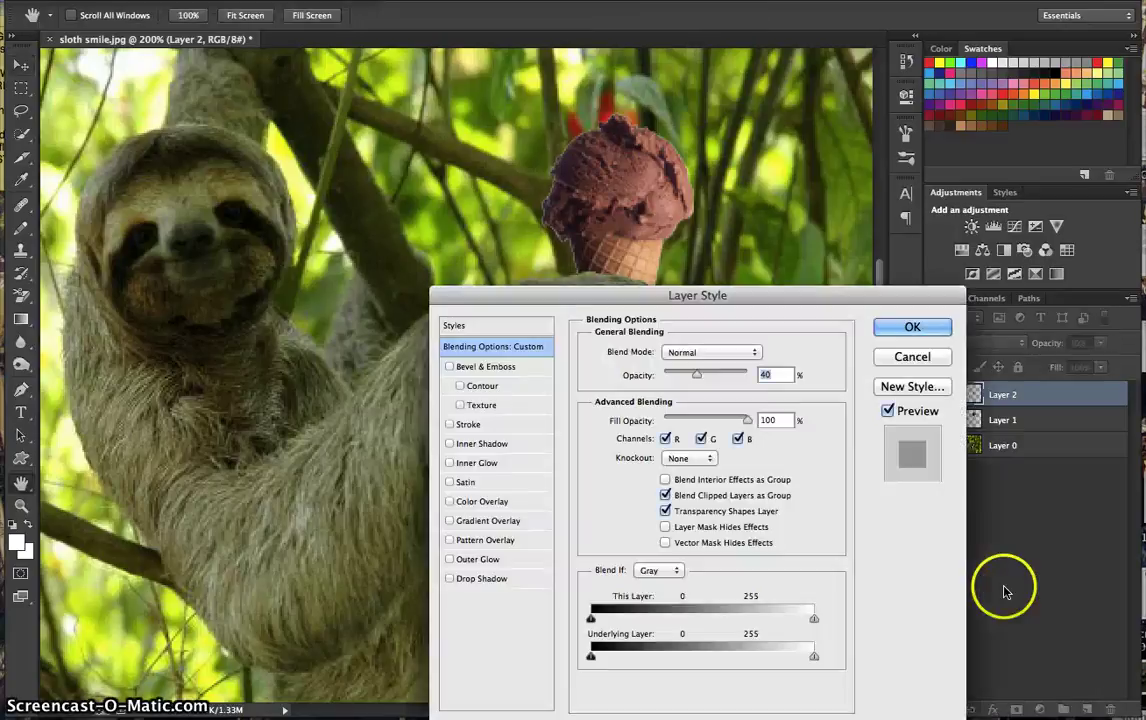
pyautogui.moveTo(697, 374); pyautogui.dragTo(763, 380)
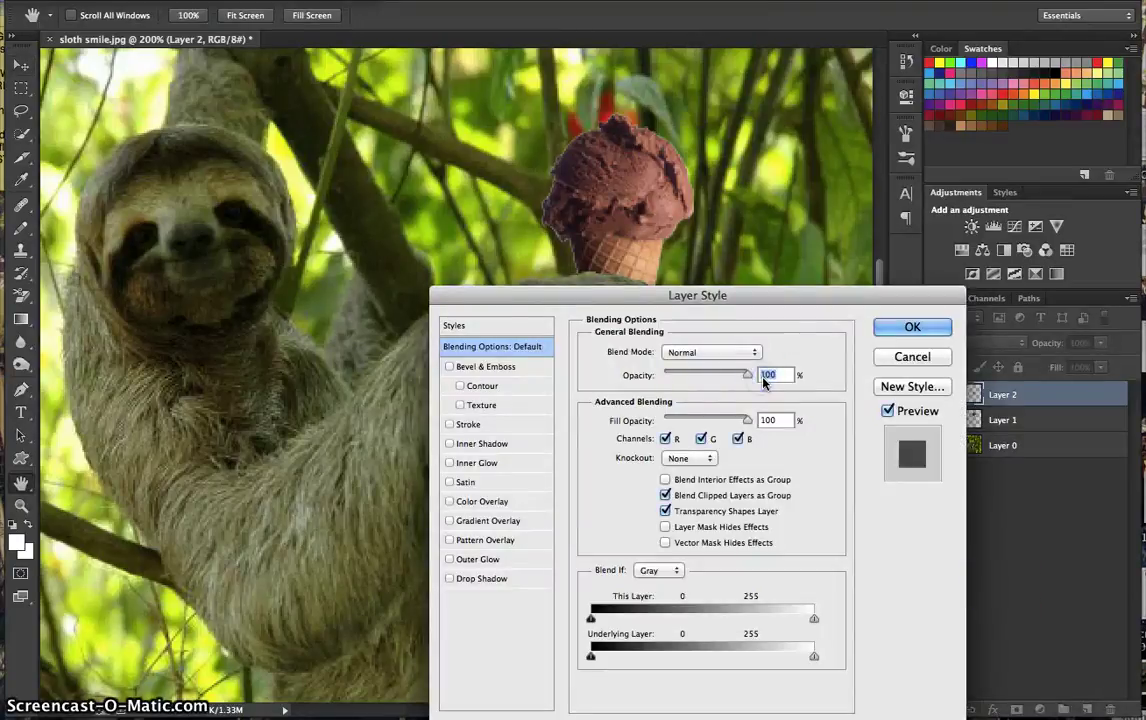
pyautogui.press('Return')
pyautogui.press('v')
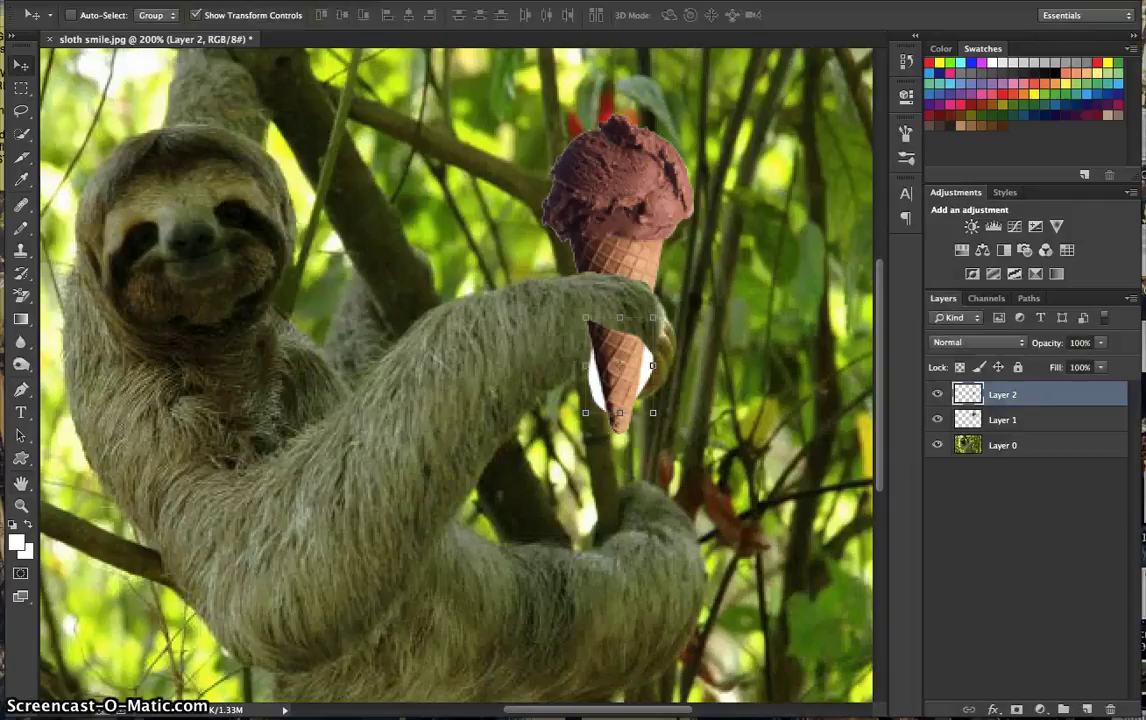
# Outline the leftover white areas on both sides of the waffle piece with the Lasso tool and delete them.
pyautogui.click(22, 110)
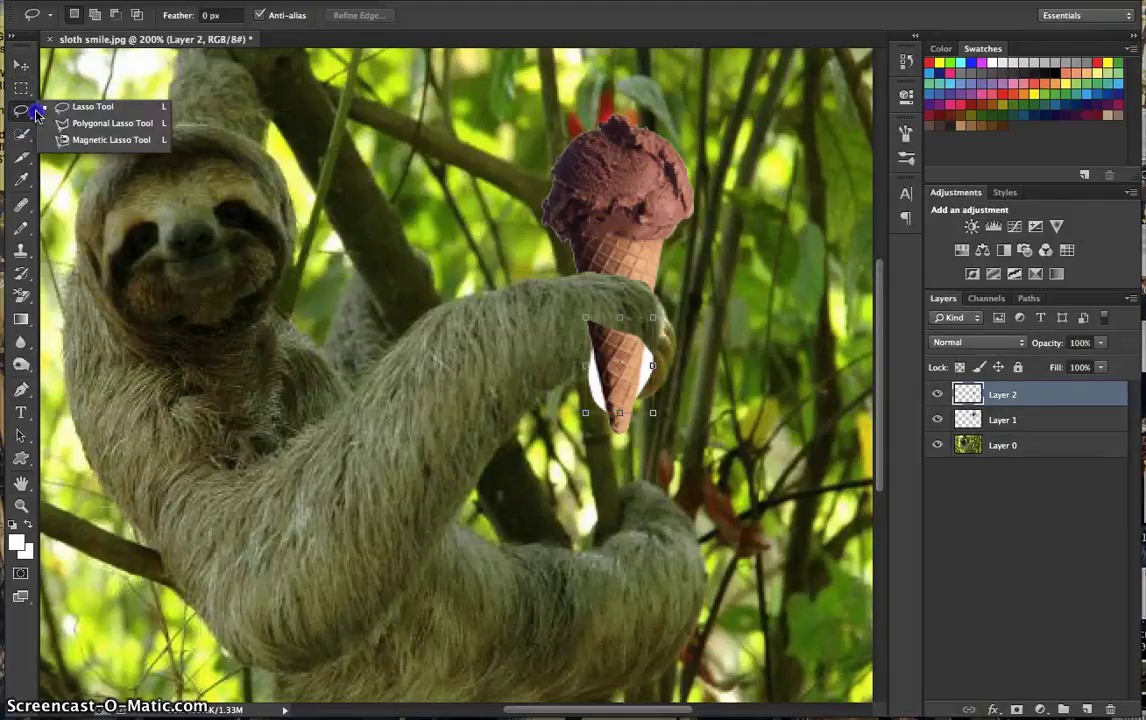
pyautogui.click(50, 106)
pyautogui.moveTo(458, 298)
pyautogui.mouseDown()
pyautogui.moveTo(614, 389)
pyautogui.moveTo(586, 366)
pyautogui.moveTo(582, 385)
pyautogui.moveTo(596, 369)
pyautogui.mouseUp()
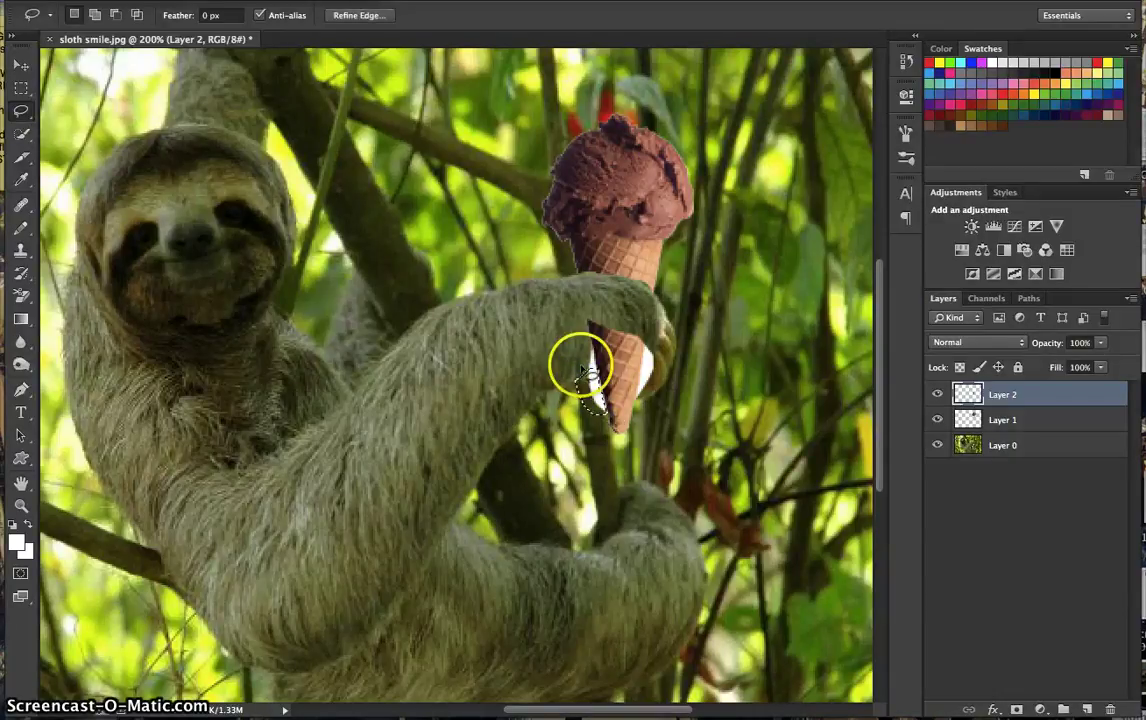
pyautogui.moveTo(585, 370)
pyautogui.mouseDown()
pyautogui.moveTo(585, 340)
pyautogui.moveTo(592, 347)
pyautogui.mouseUp()
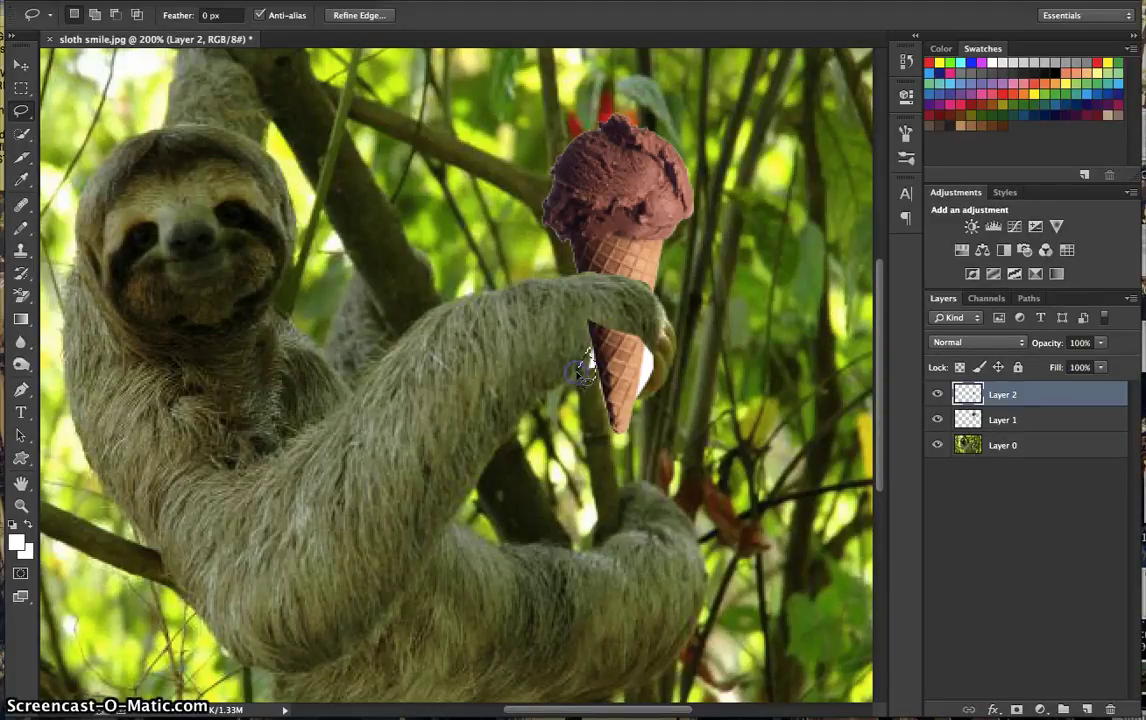
pyautogui.moveTo(586, 370); pyautogui.dragTo(590, 324)
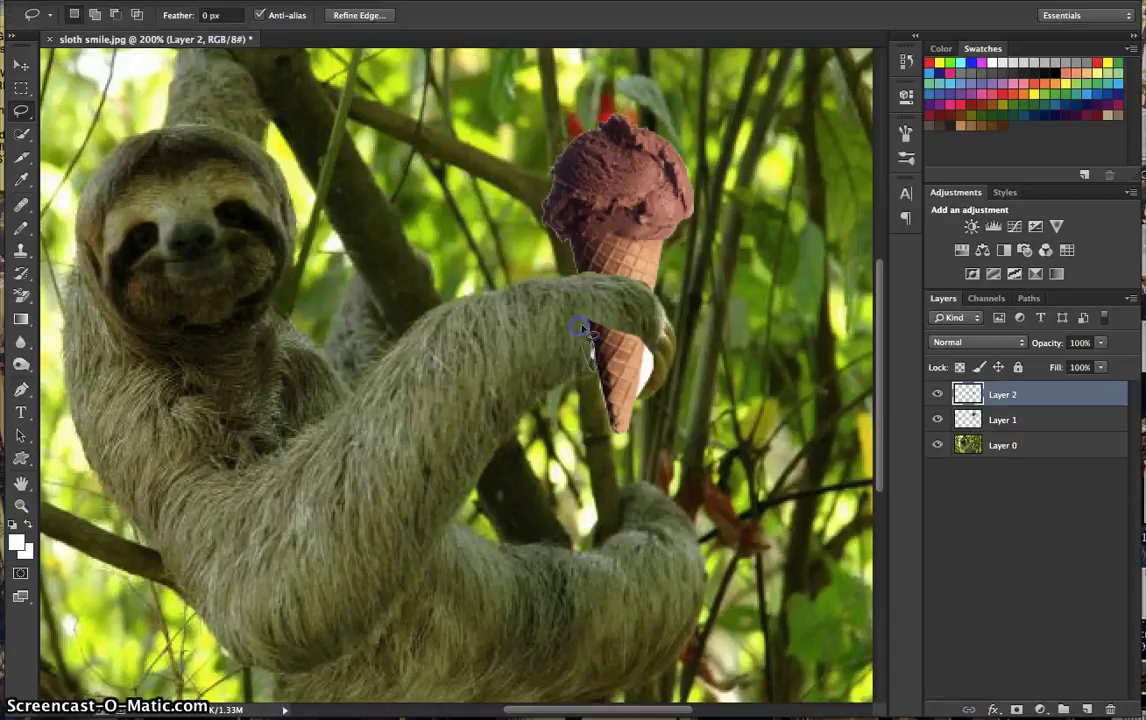
pyautogui.moveTo(652, 365); pyautogui.dragTo(648, 345)
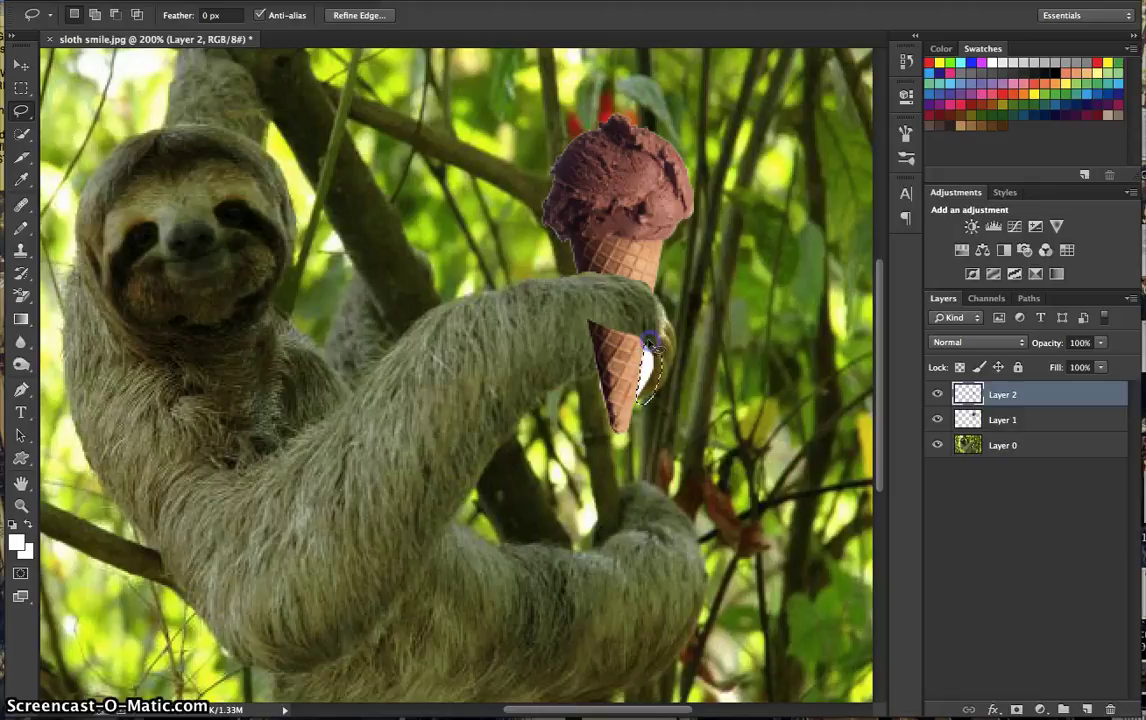
pyautogui.click(595, 357)
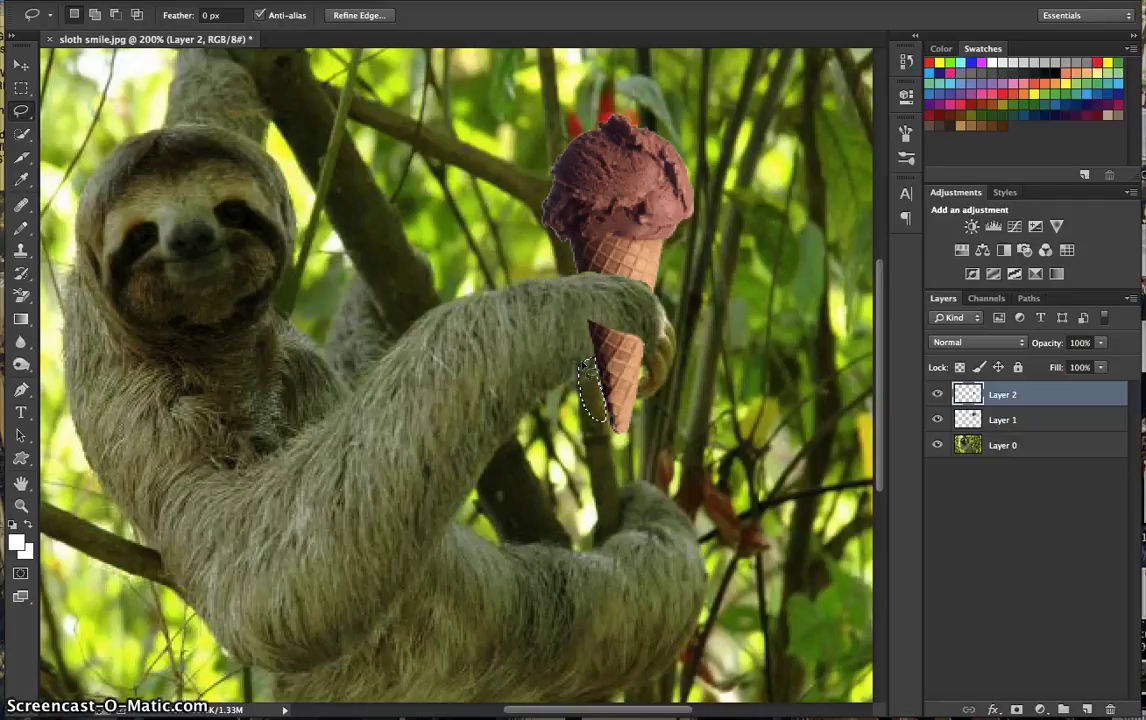
# Lower Layer 2's opacity to 46%, and lasso and delete the part of the waffle piece that covers the sloth's hand.
pyautogui.click(993, 708)
pyautogui.click(1008, 585)
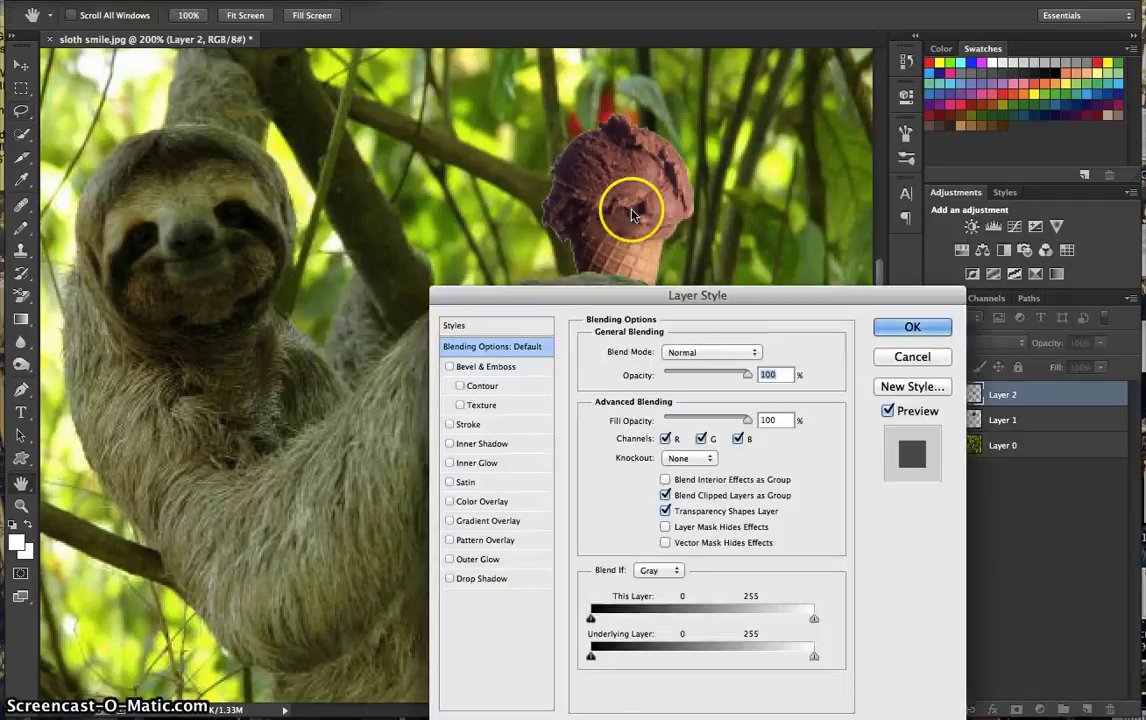
pyautogui.moveTo(742, 378); pyautogui.dragTo(702, 380)
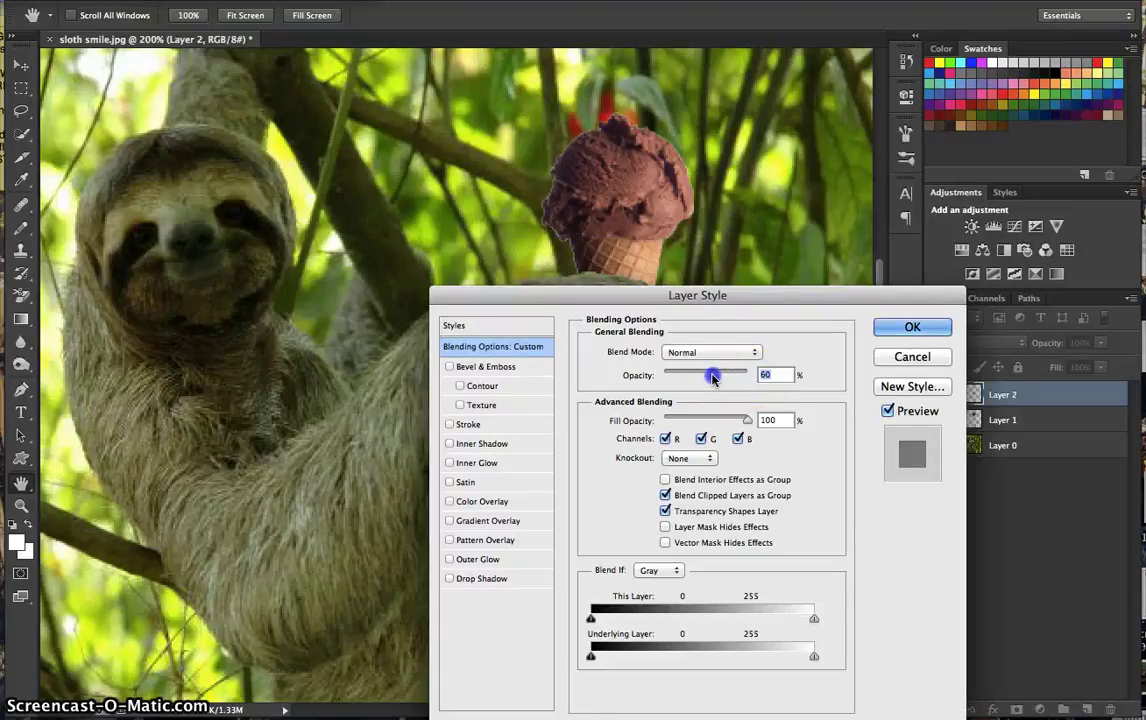
pyautogui.press('Return')
pyautogui.moveTo(590, 358)
pyautogui.mouseDown()
pyautogui.moveTo(612, 412)
pyautogui.moveTo(597, 372)
pyautogui.mouseUp()
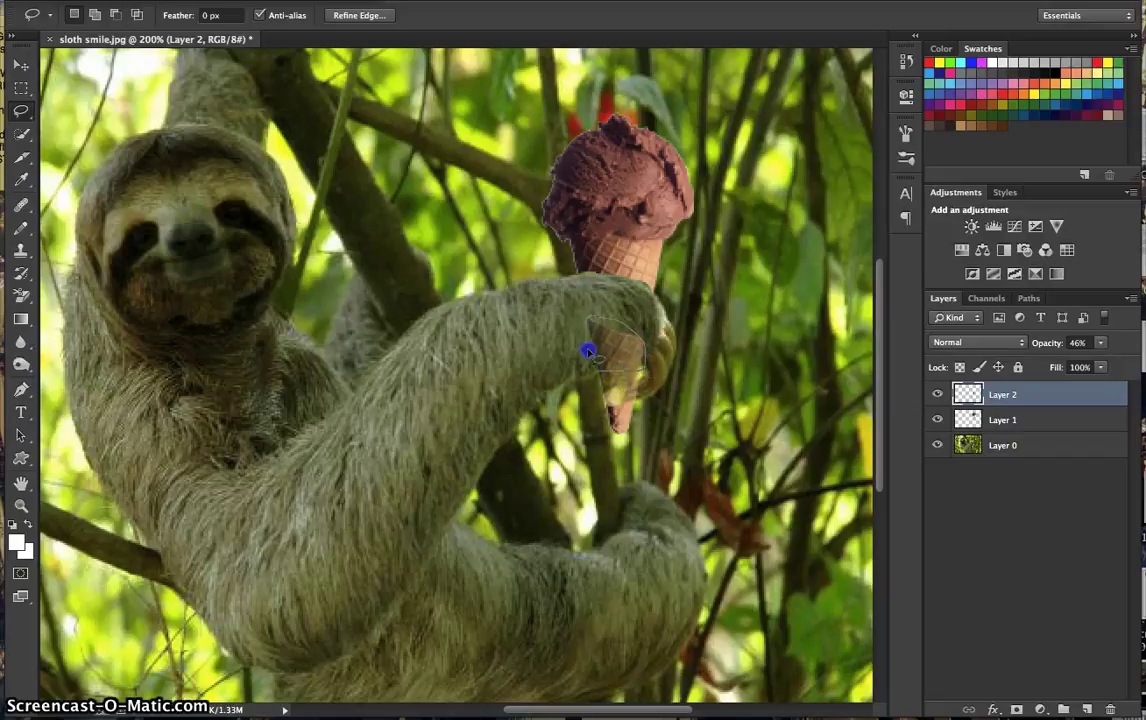
pyautogui.moveTo(595, 370); pyautogui.dragTo(597, 372)
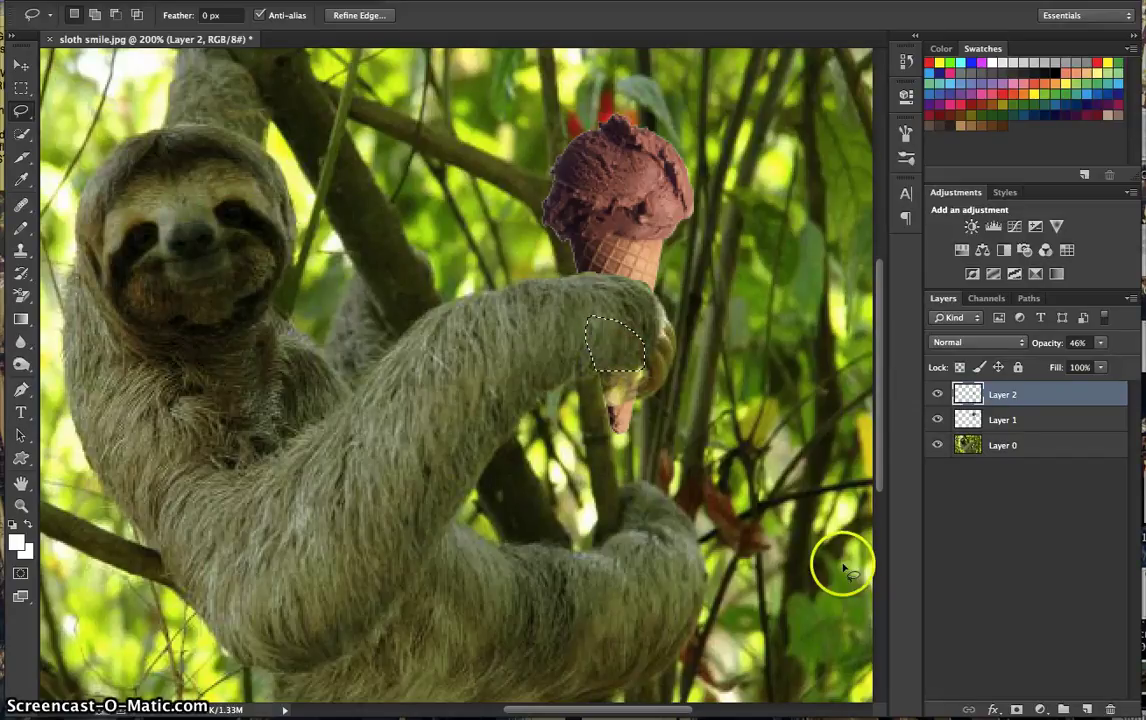
# Restore Layer 2 to full 100% opacity in its blending options.
pyautogui.click(993, 709)
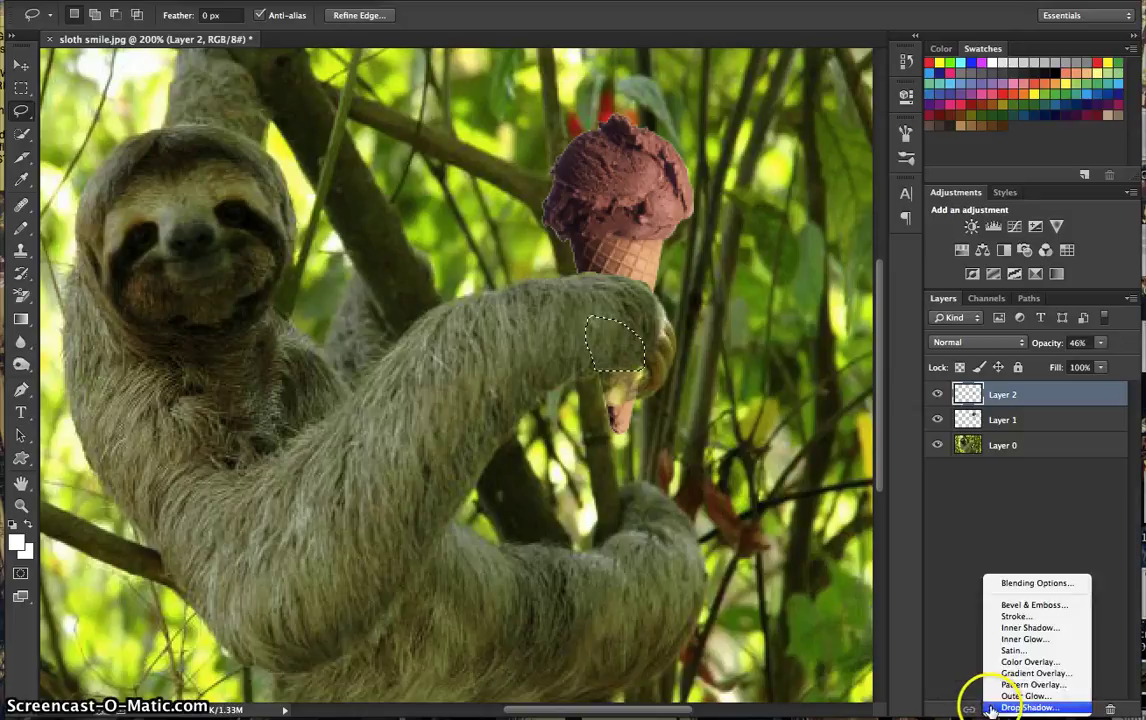
pyautogui.click(1000, 582)
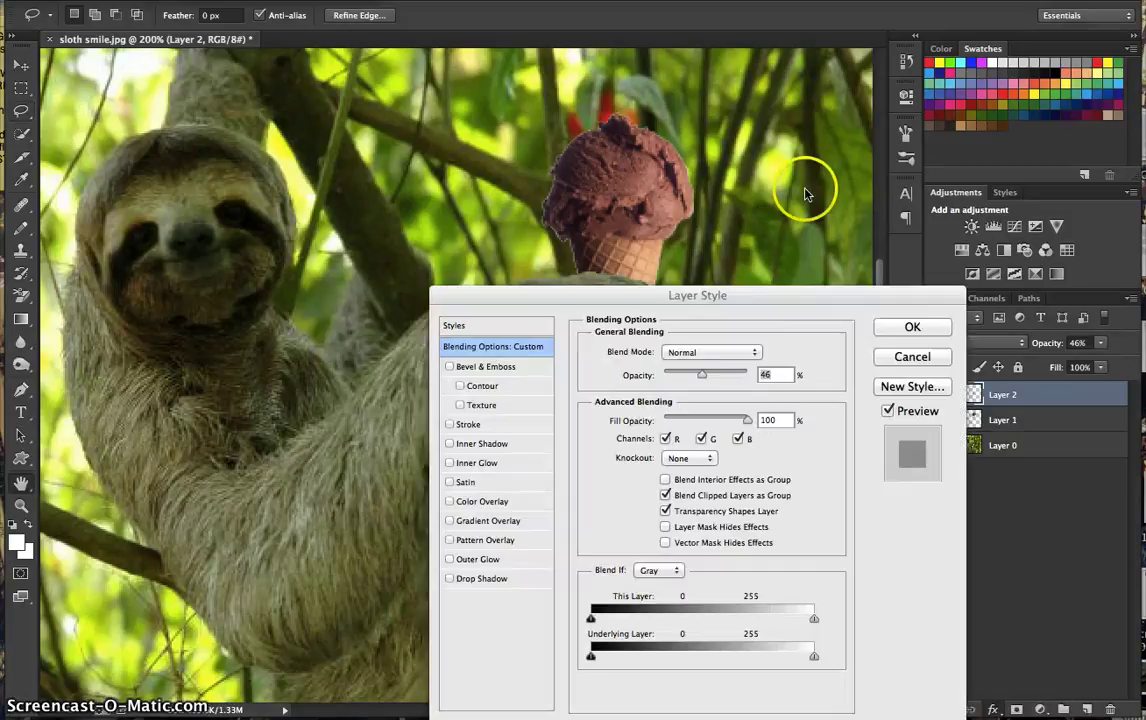
pyautogui.moveTo(703, 377); pyautogui.dragTo(767, 377)
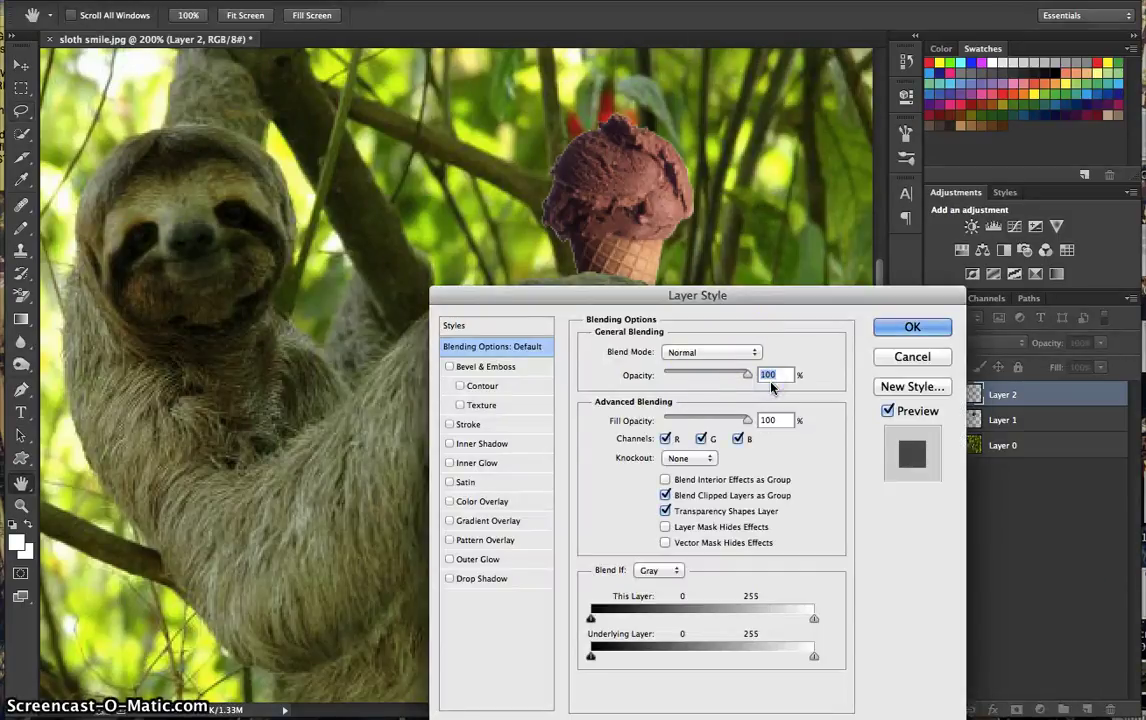
pyautogui.press('Return')
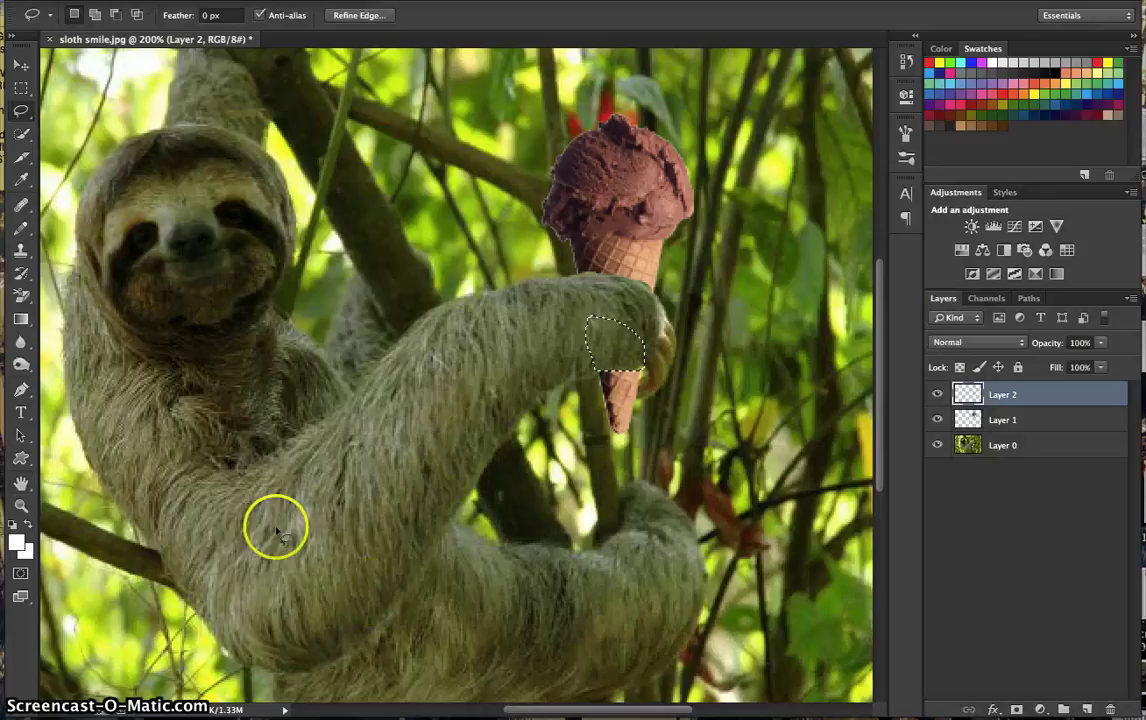
pyautogui.press('super+d')
pyautogui.moveTo(318, 698)
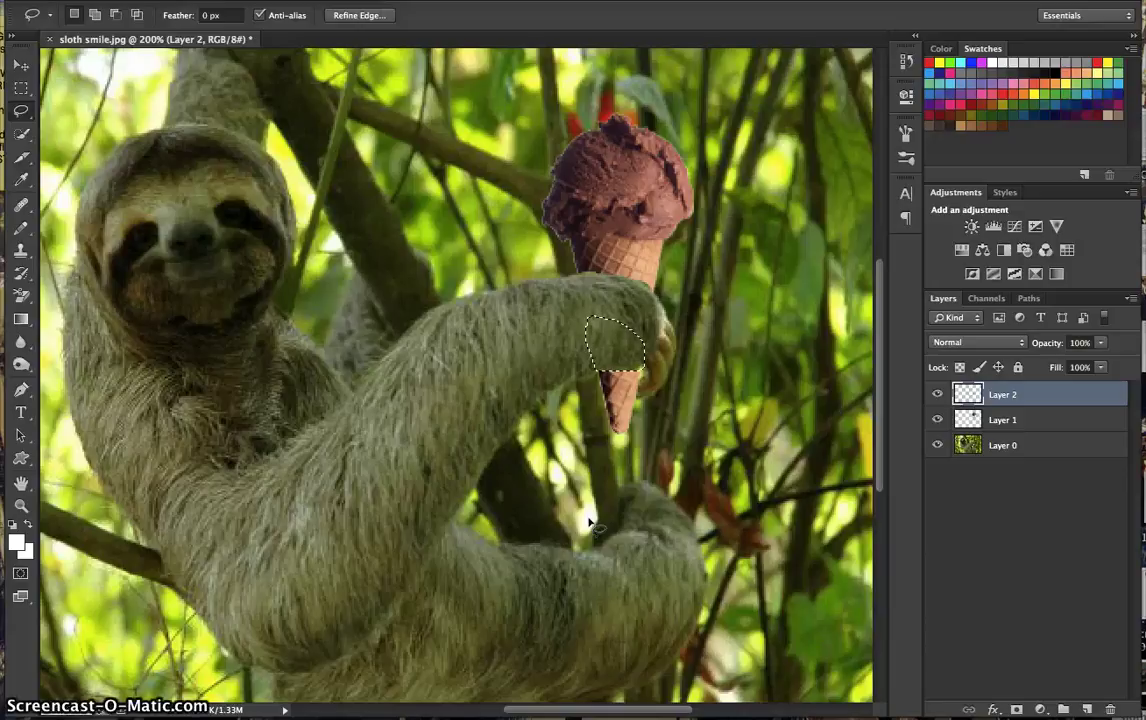
# Switch to the Move tool and make the sloth background, Layer 0, the active layer.
pyautogui.press('super+minus')
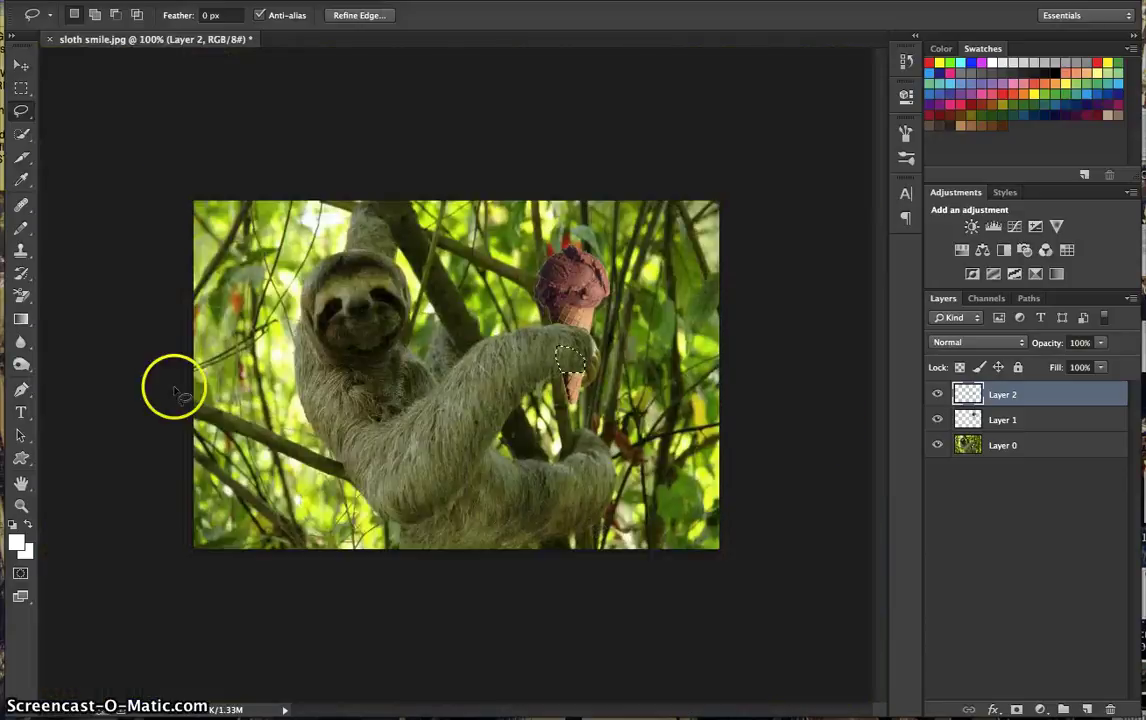
pyautogui.click(21, 65)
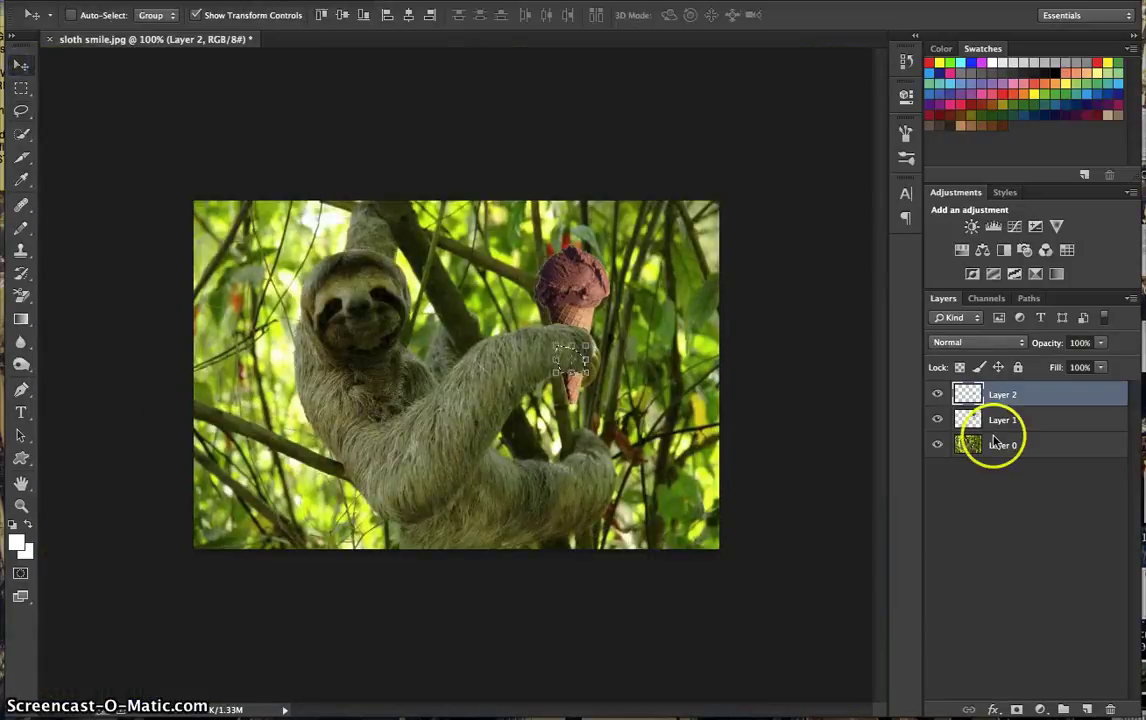
pyautogui.click(1044, 452)
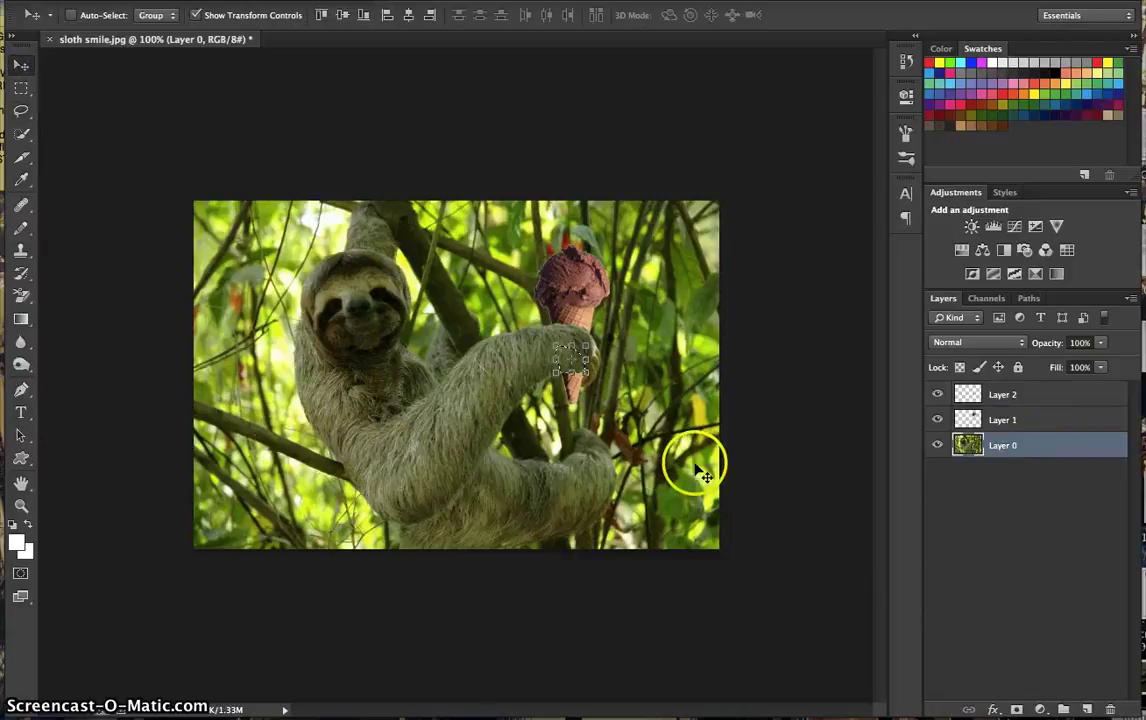